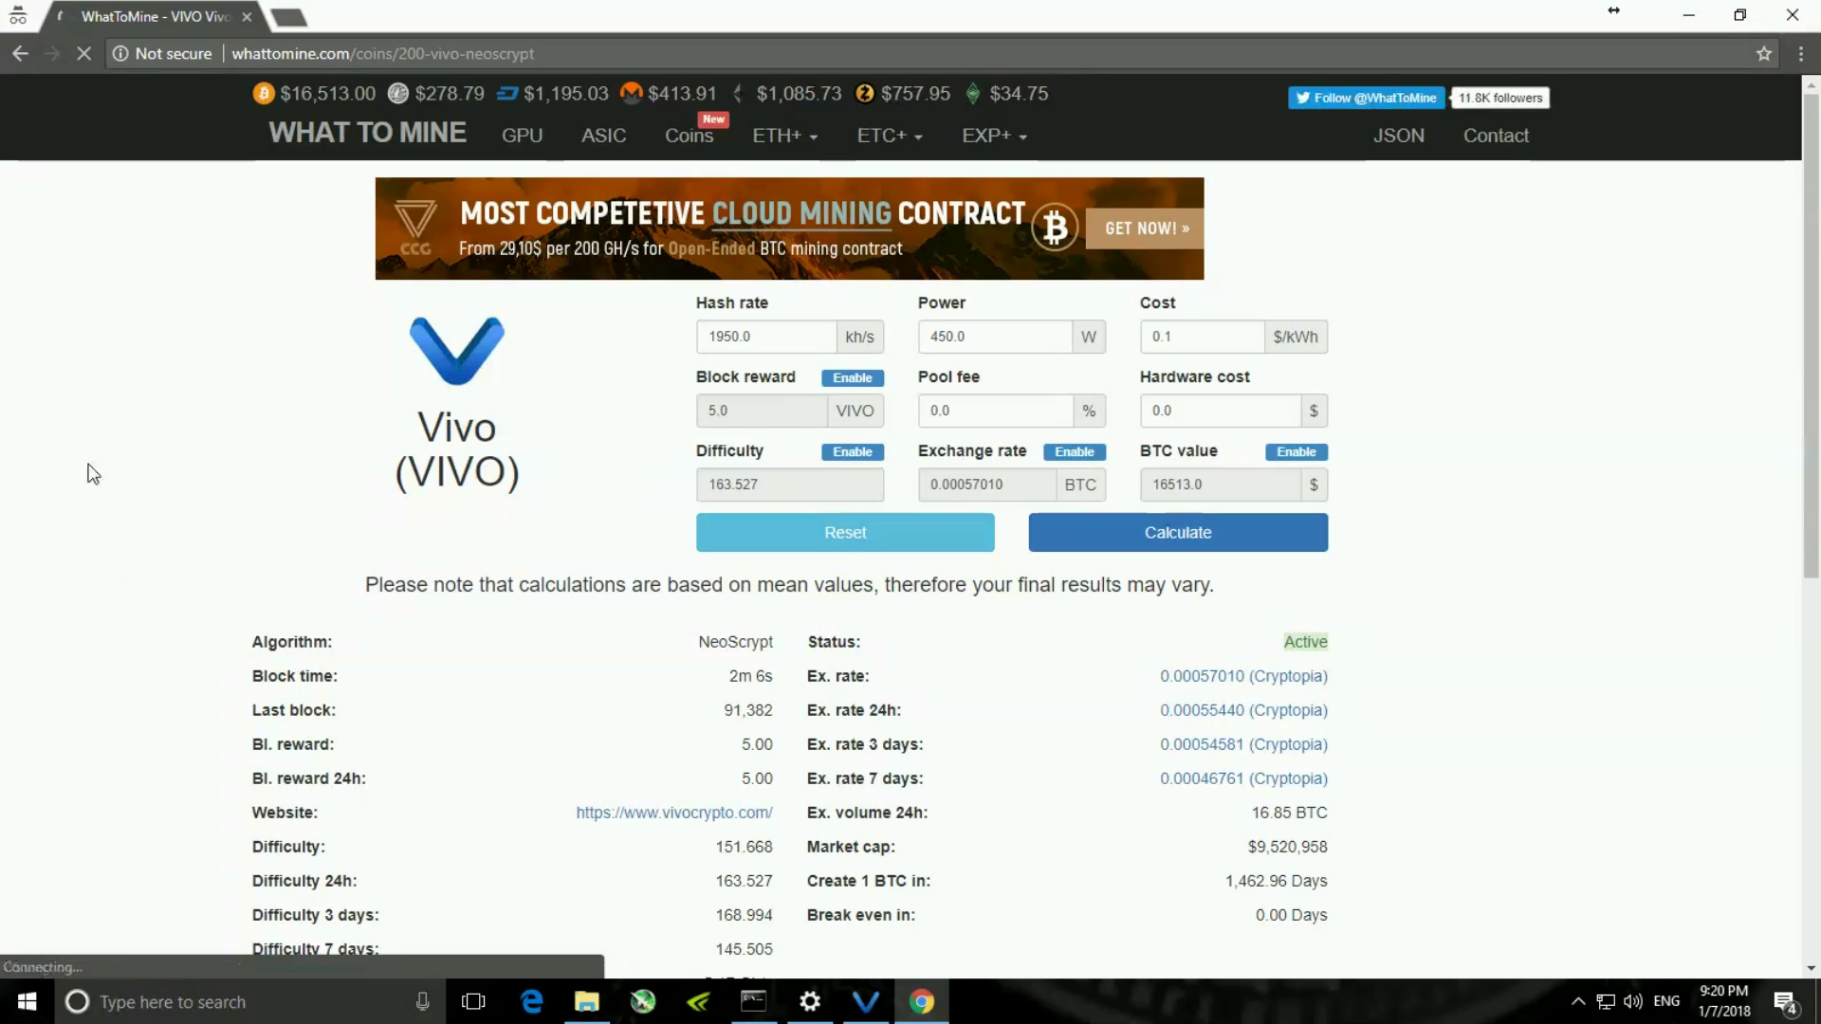
- Open the vivocrypto.com website link from WhatToMine's Vivo (VIVO) coin page
{"action": "scroll", "coordinate": [1534, 414], "scroll_direction": "down", "scroll_amount": 1}
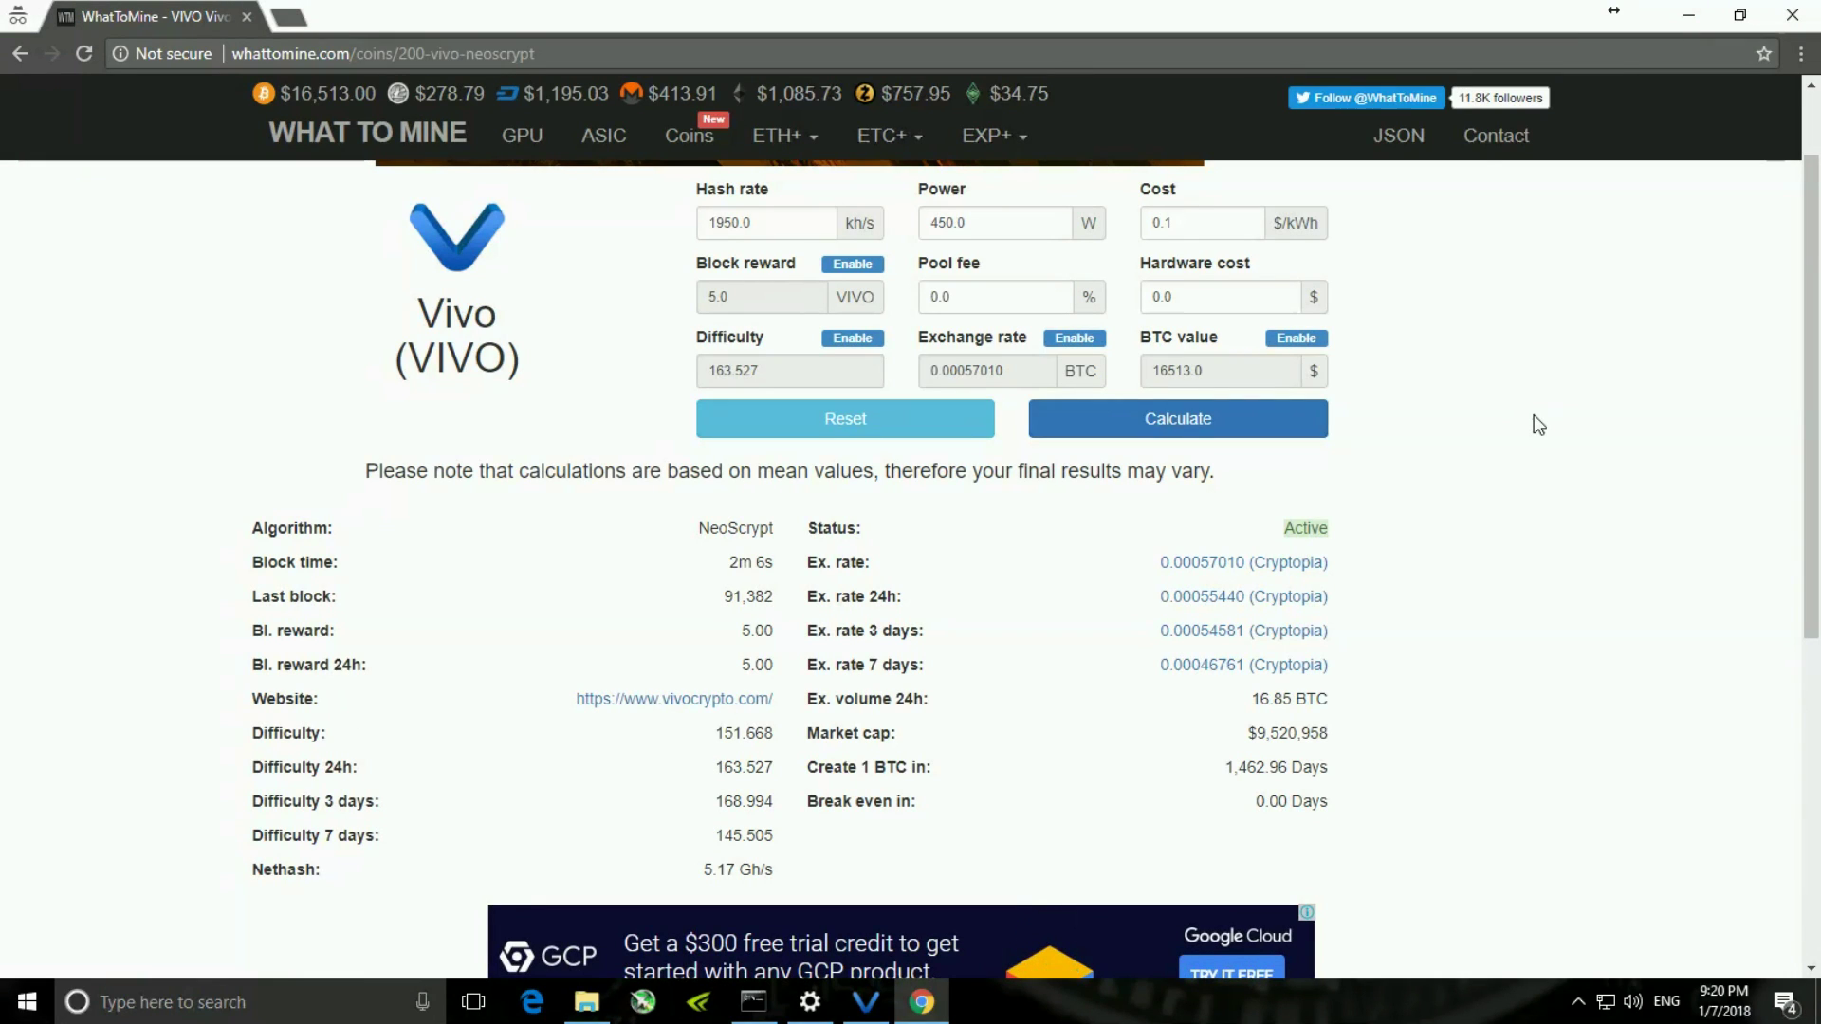
{"action": "left_click", "coordinate": [649, 706]}
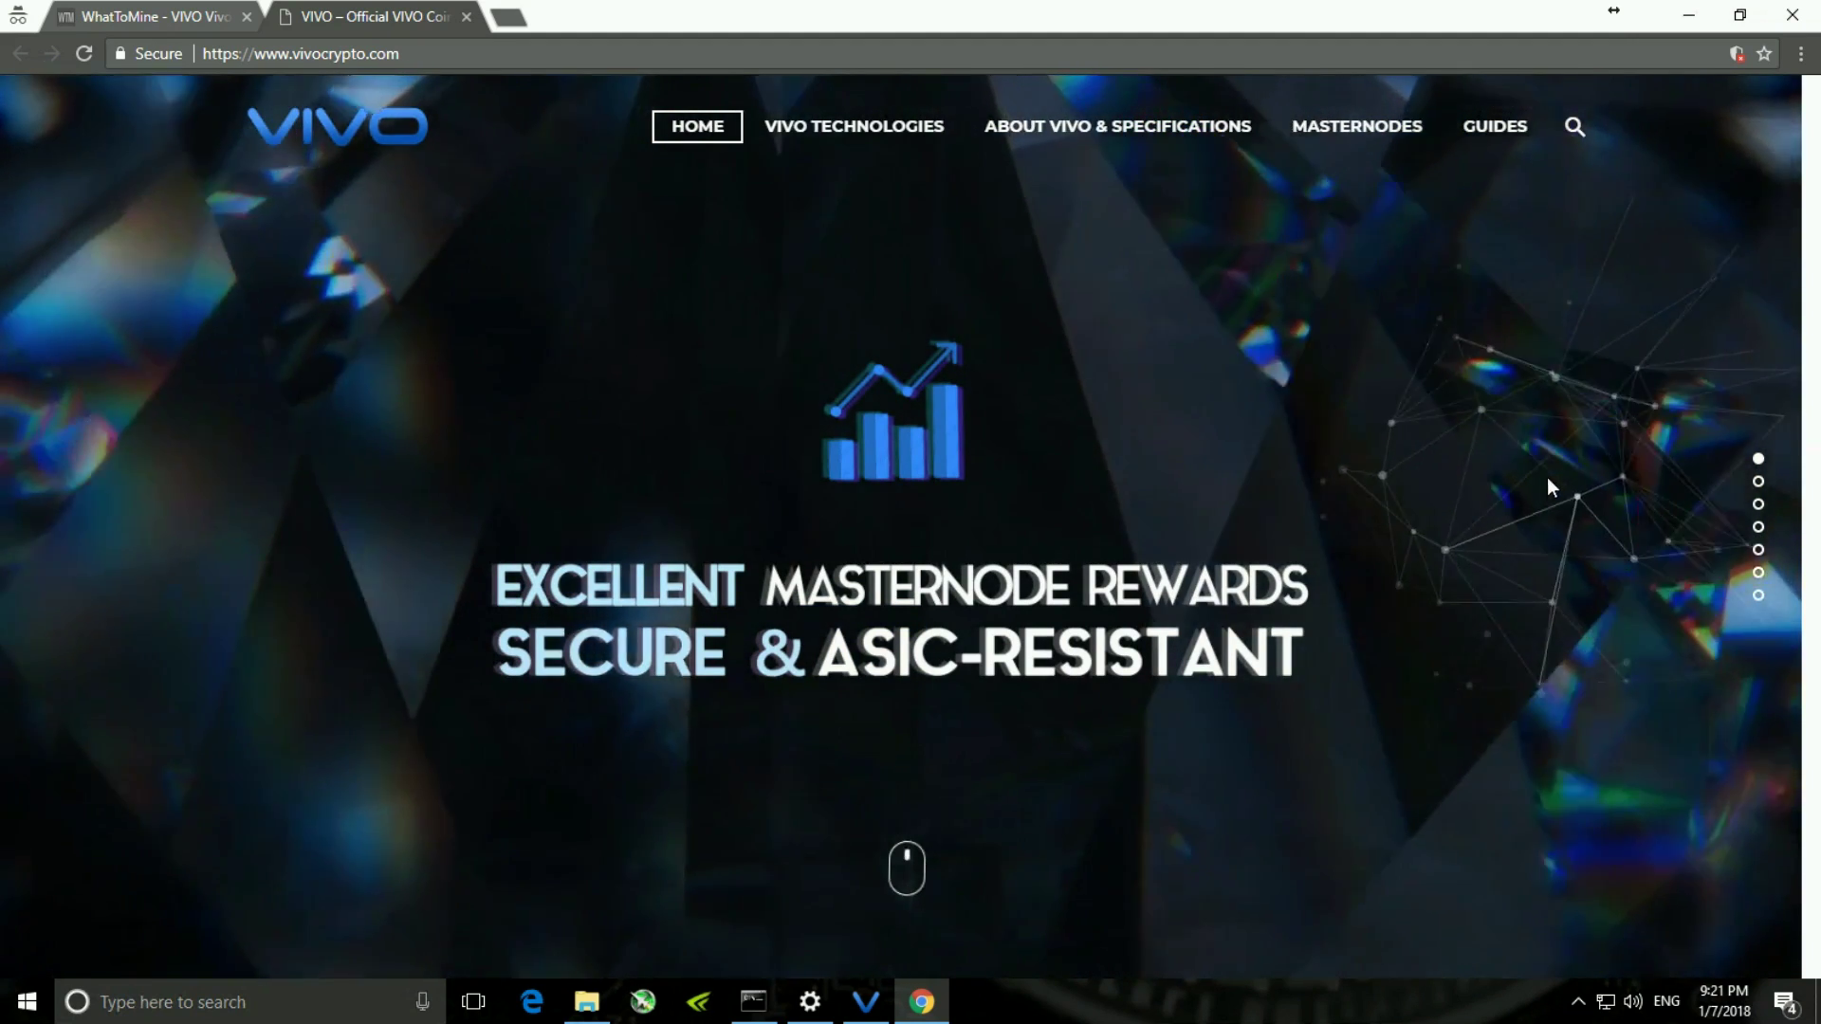
- Scroll vivocrypto.com to the Linux, Mac & Windows Wallets section, then bring up the Vivo Core wallet
{"action": "scroll", "coordinate": [1549, 479], "scroll_direction": "down", "scroll_amount": 5}
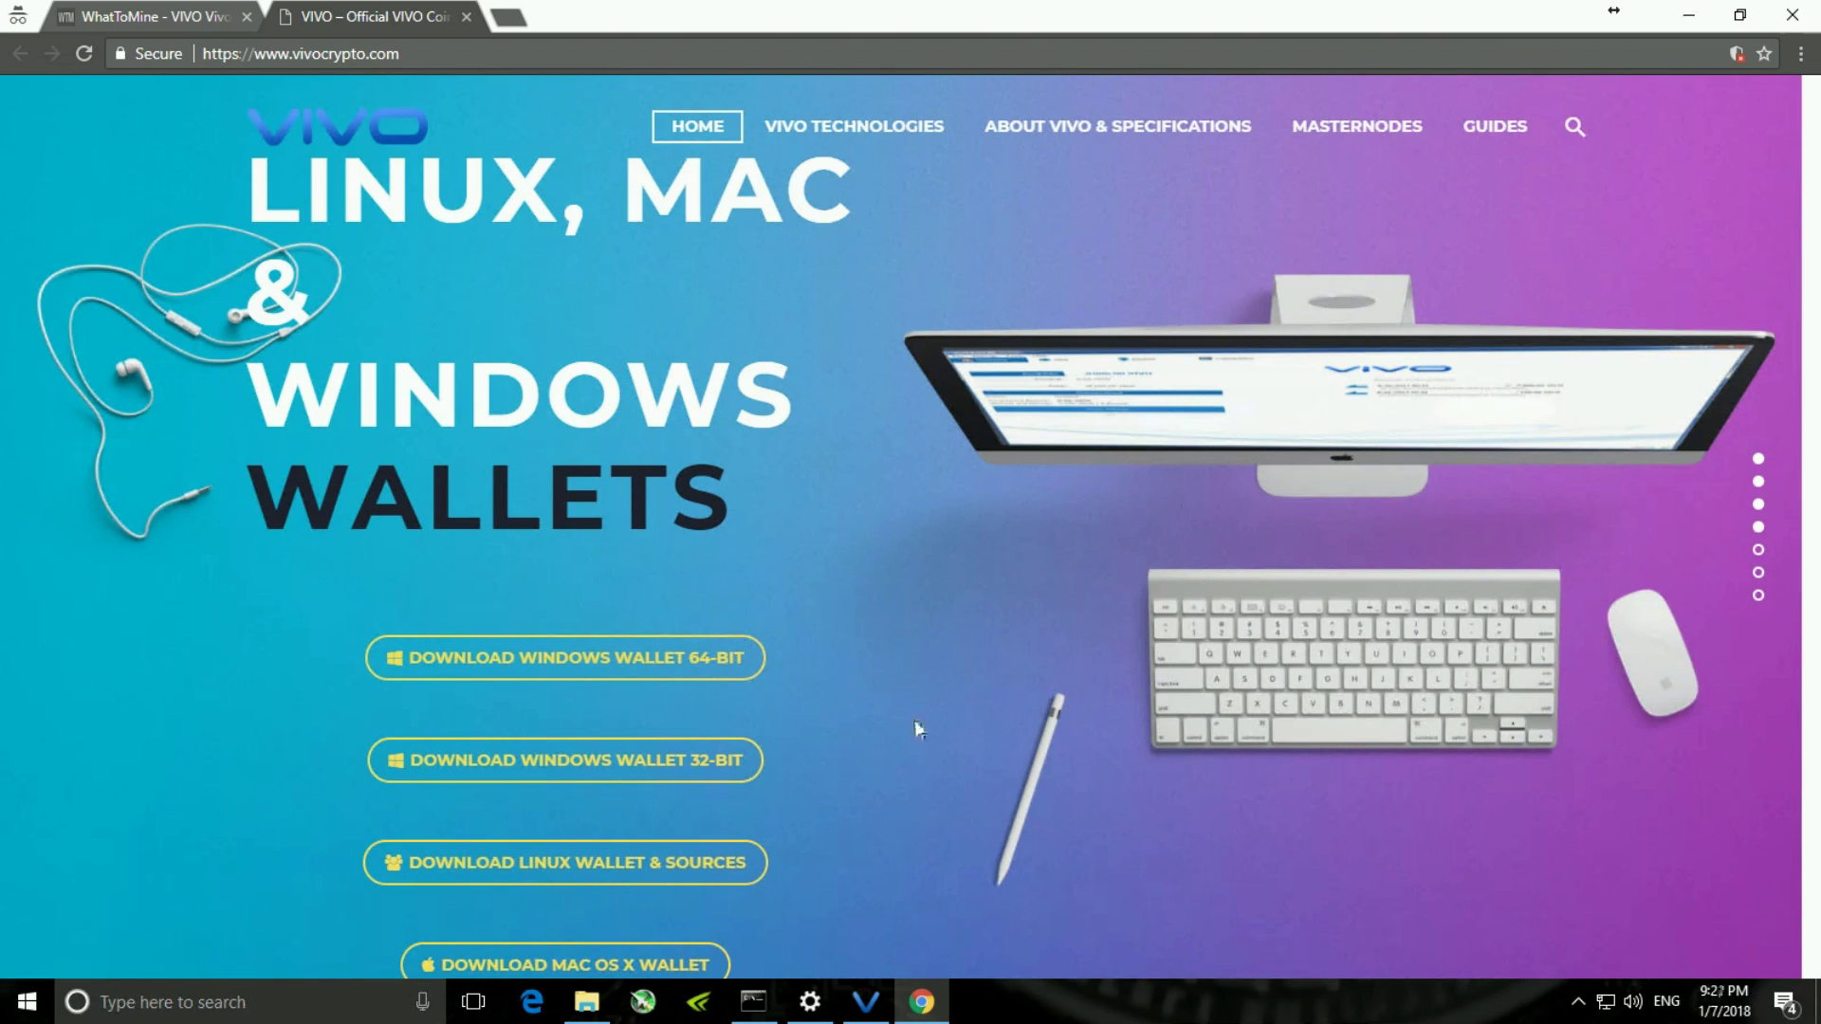
{"action": "left_click", "coordinate": [866, 1003]}
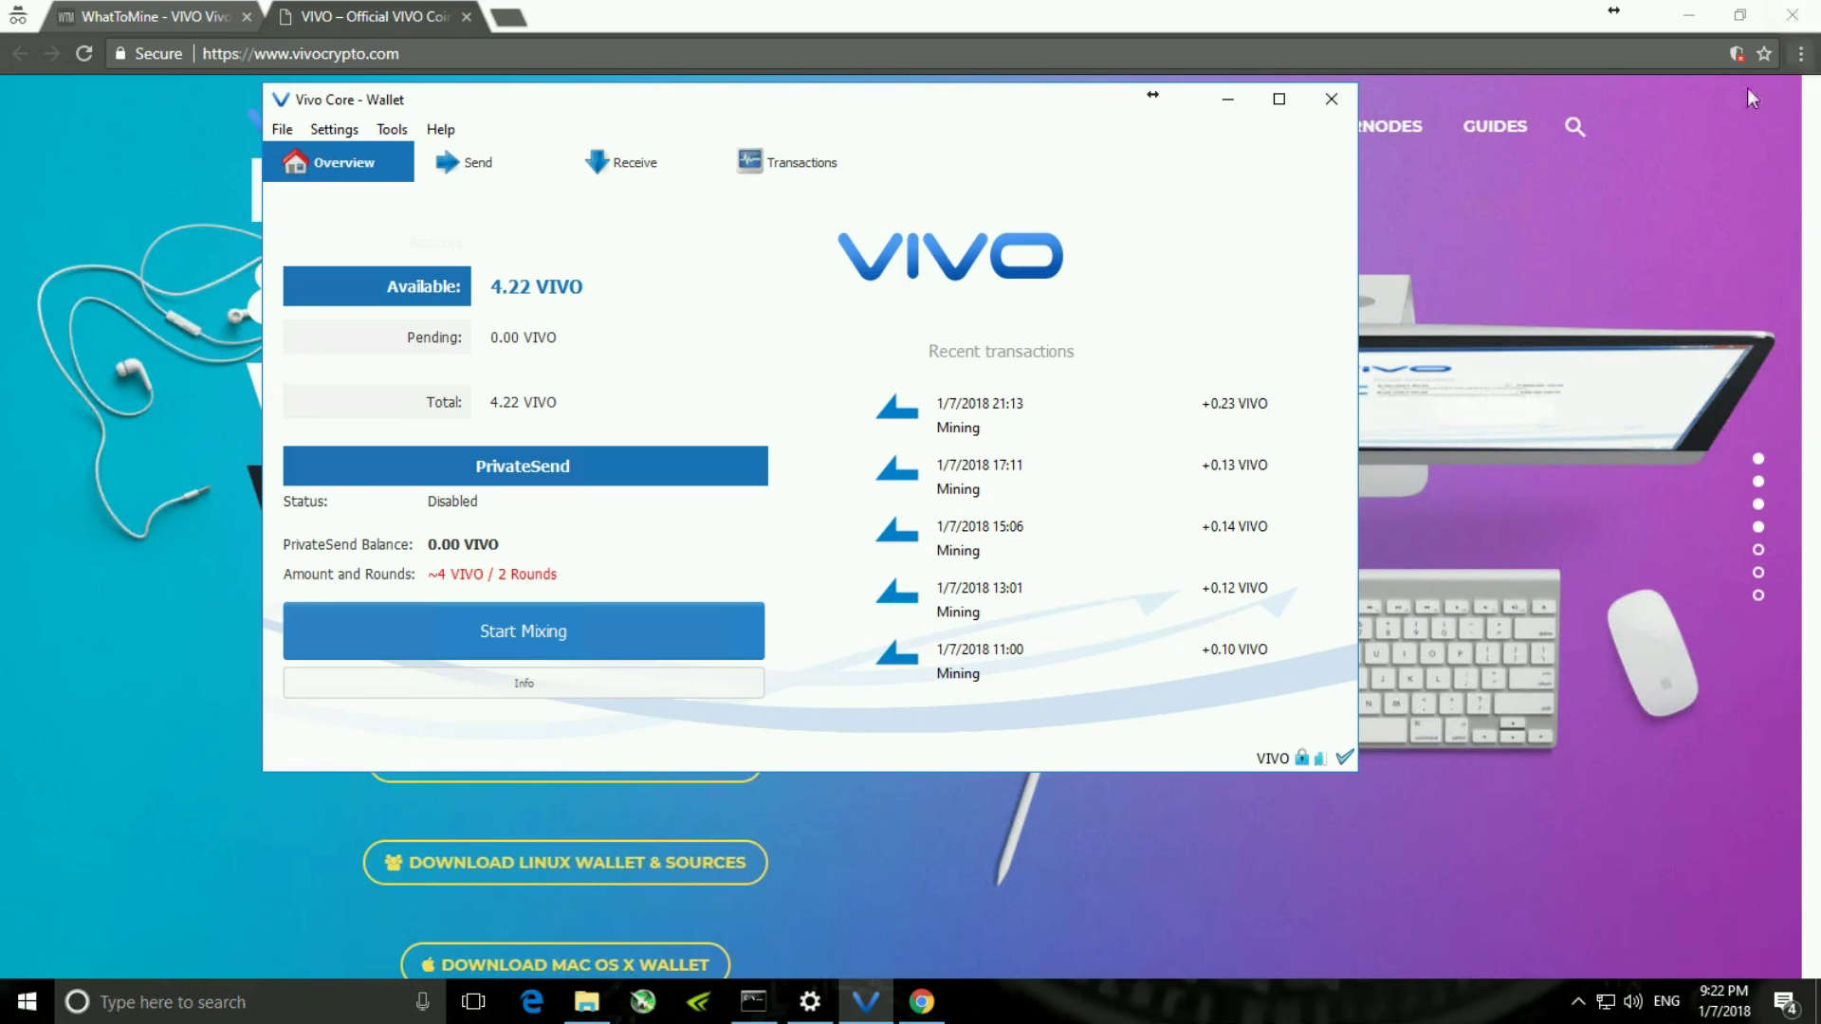
- Minimize Chrome, reposition the wallet, review the Send form's Amount field, then go to Receive
{"action": "left_click", "coordinate": [1687, 19]}
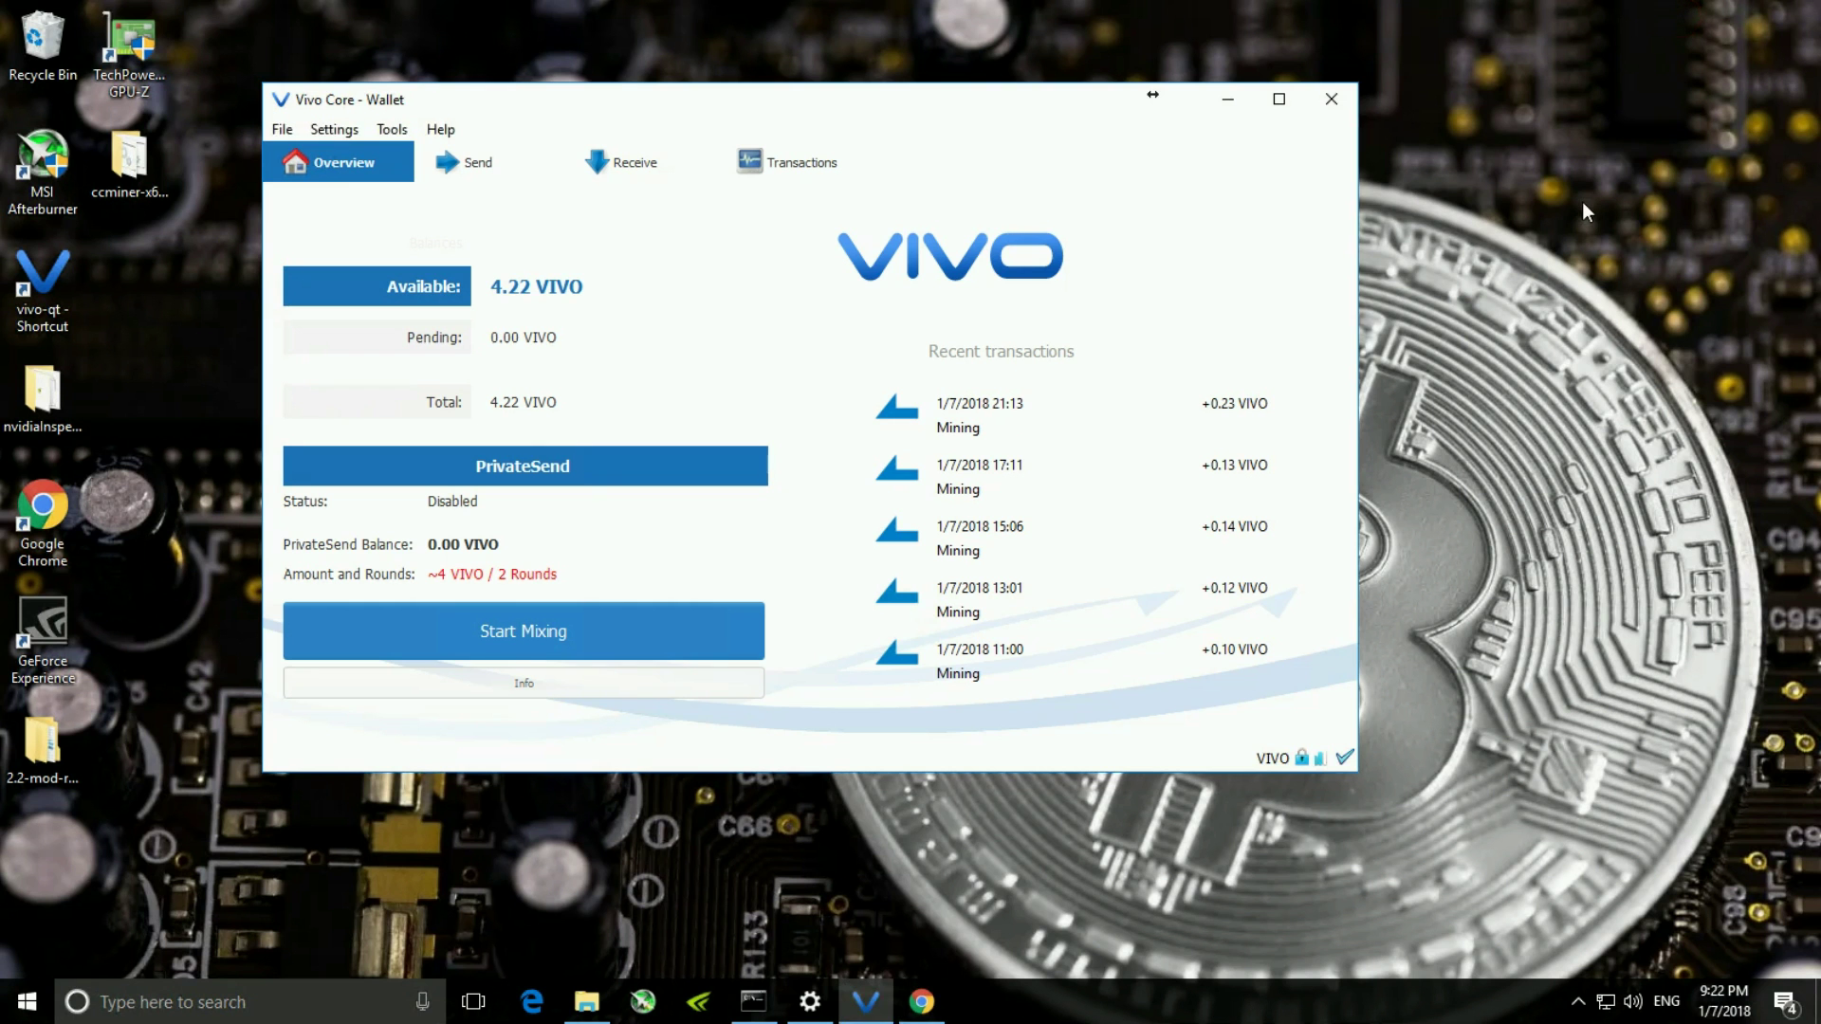
{"action": "left_click_drag", "start_coordinate": [946, 103], "coordinate": [1047, 85]}
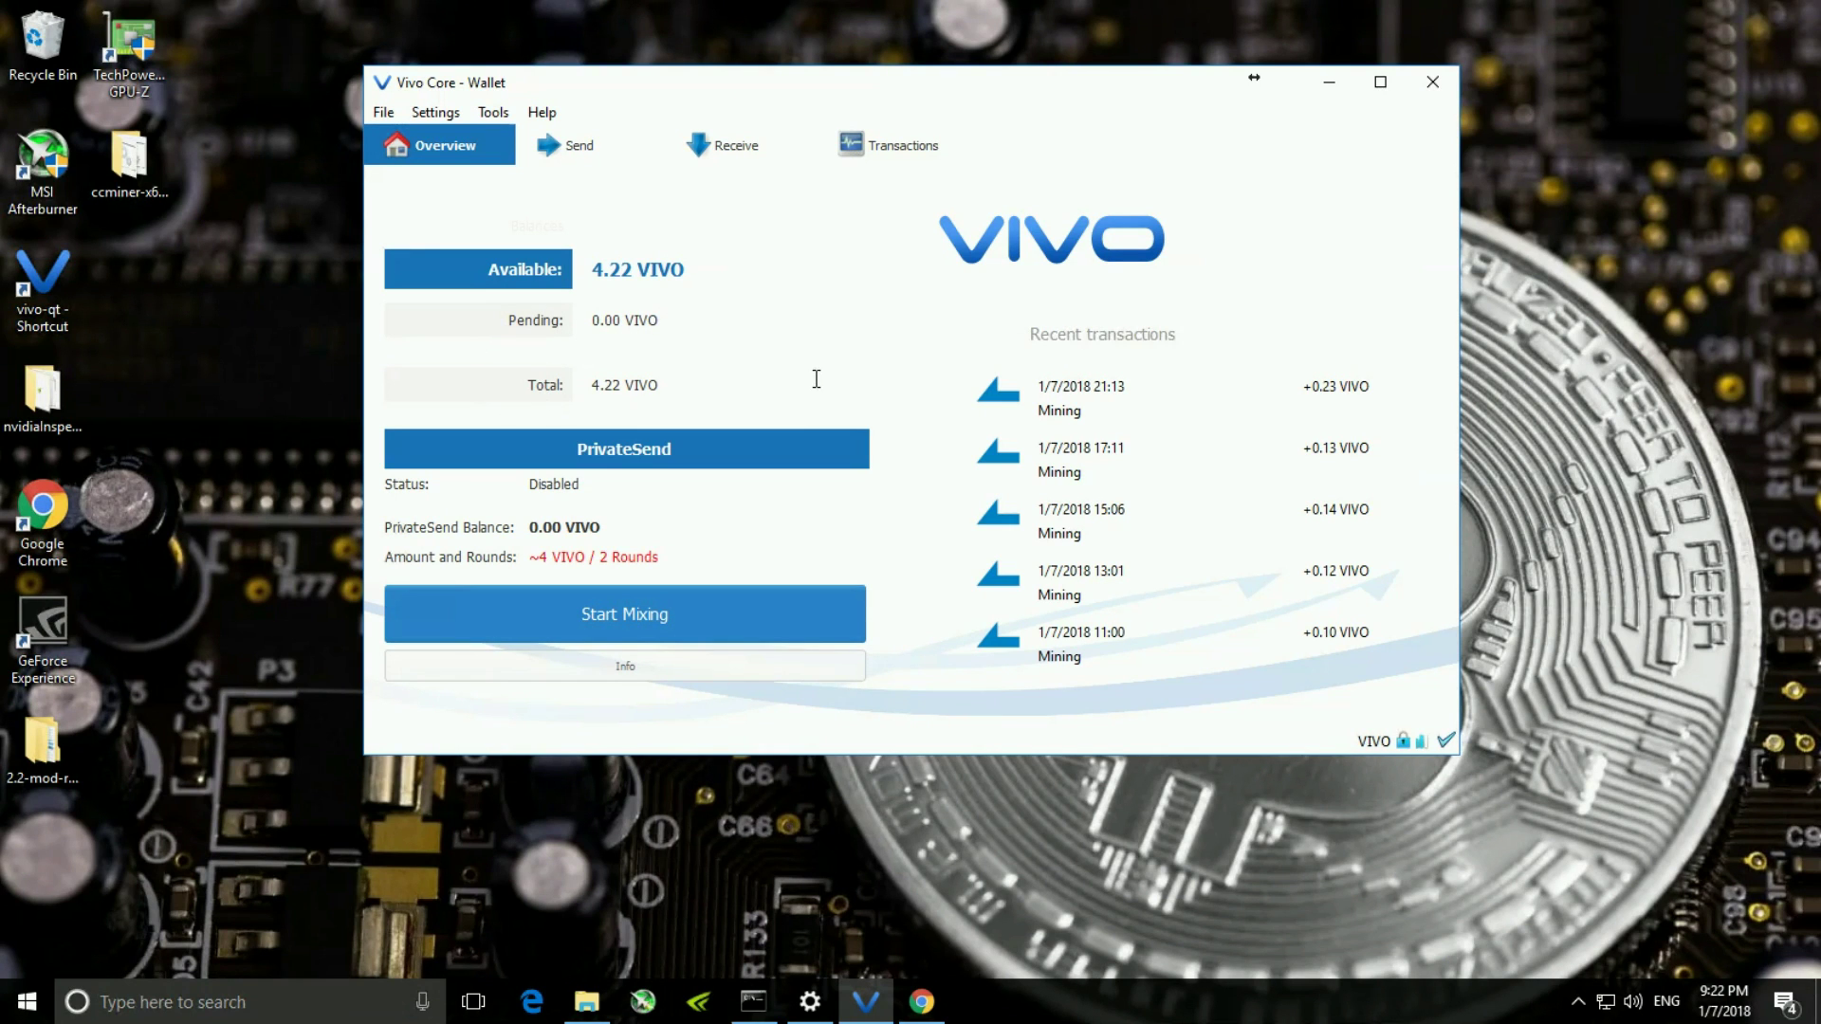
{"action": "left_click", "coordinate": [573, 150]}
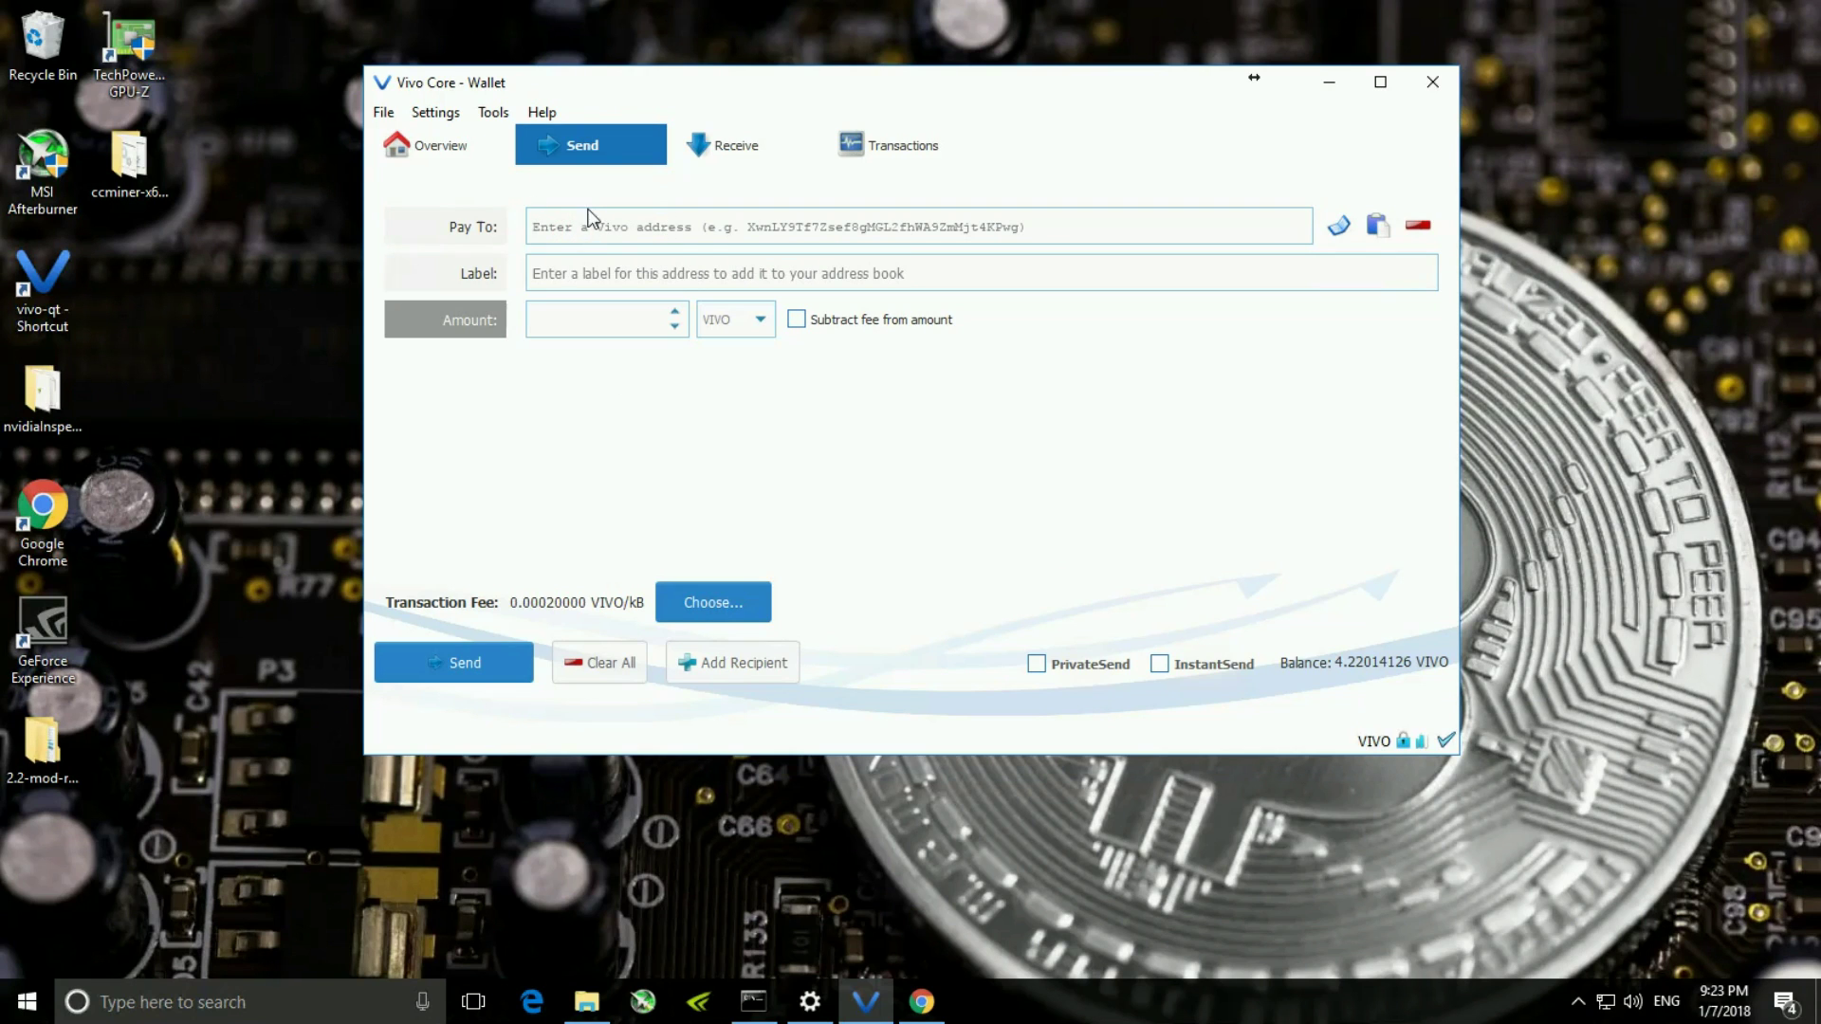
{"action": "left_click", "coordinate": [599, 319]}
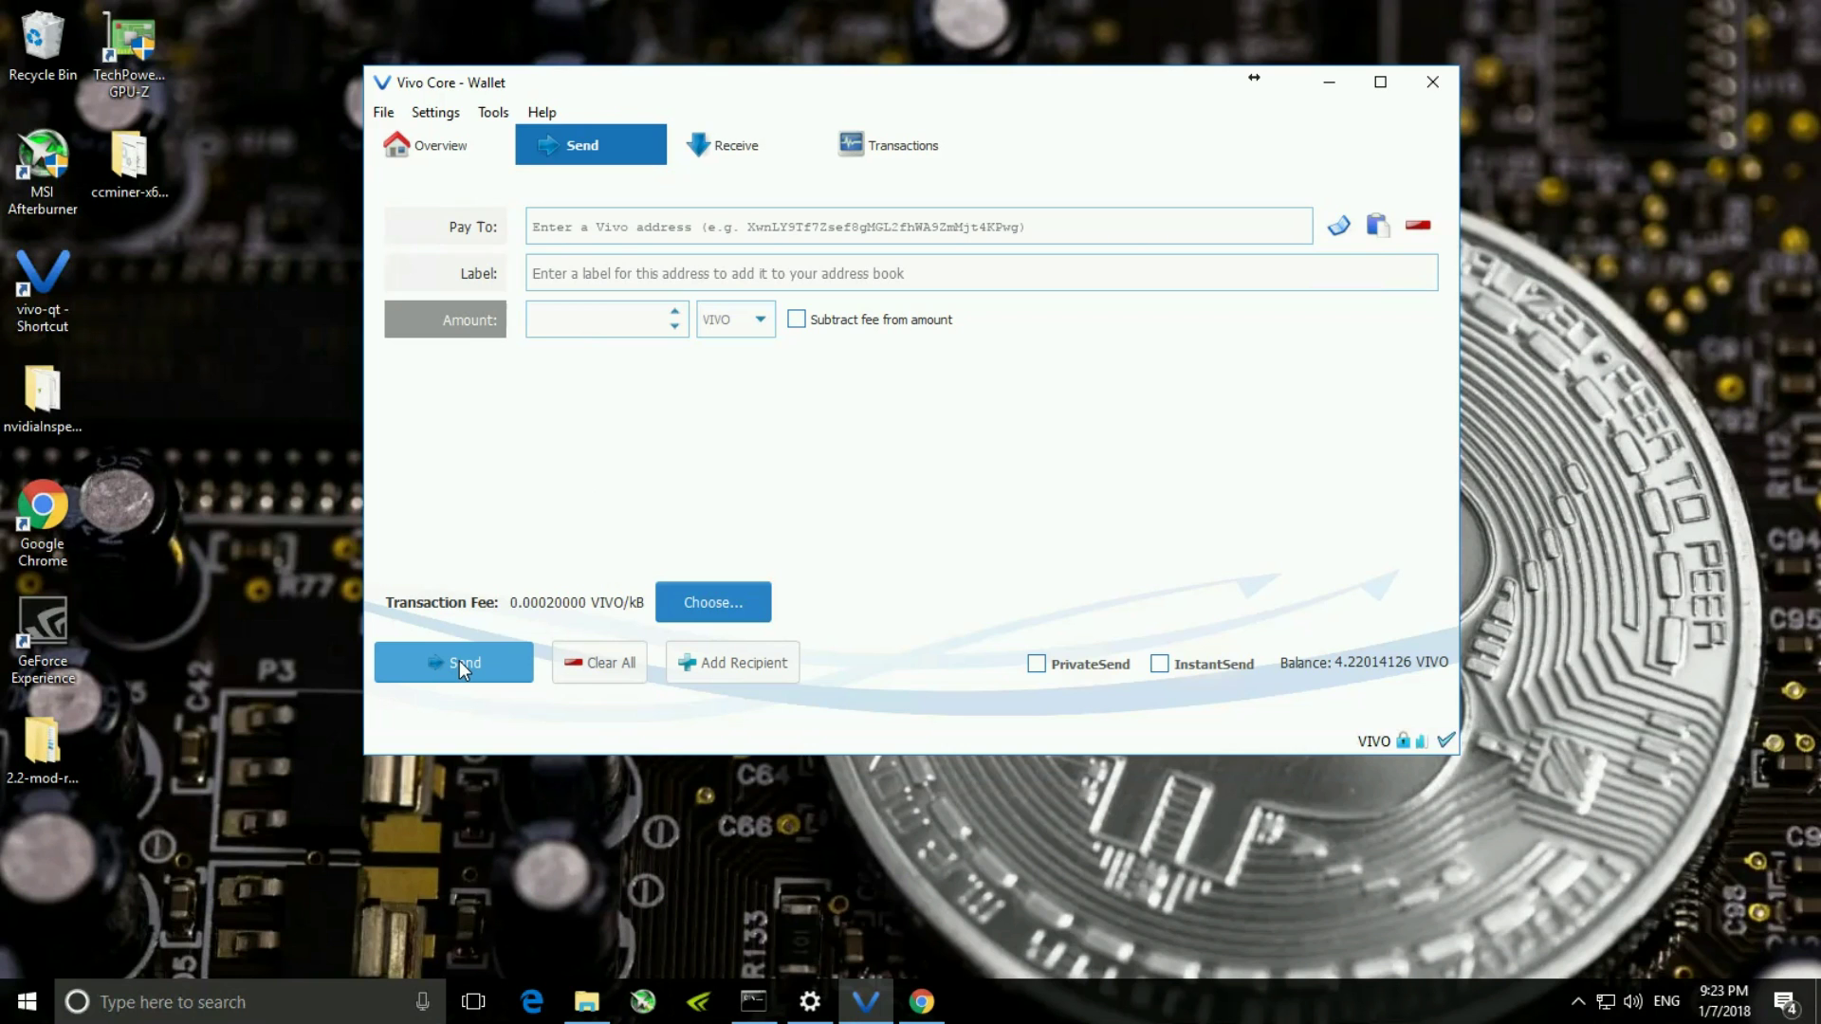
{"action": "left_click", "coordinate": [723, 147]}
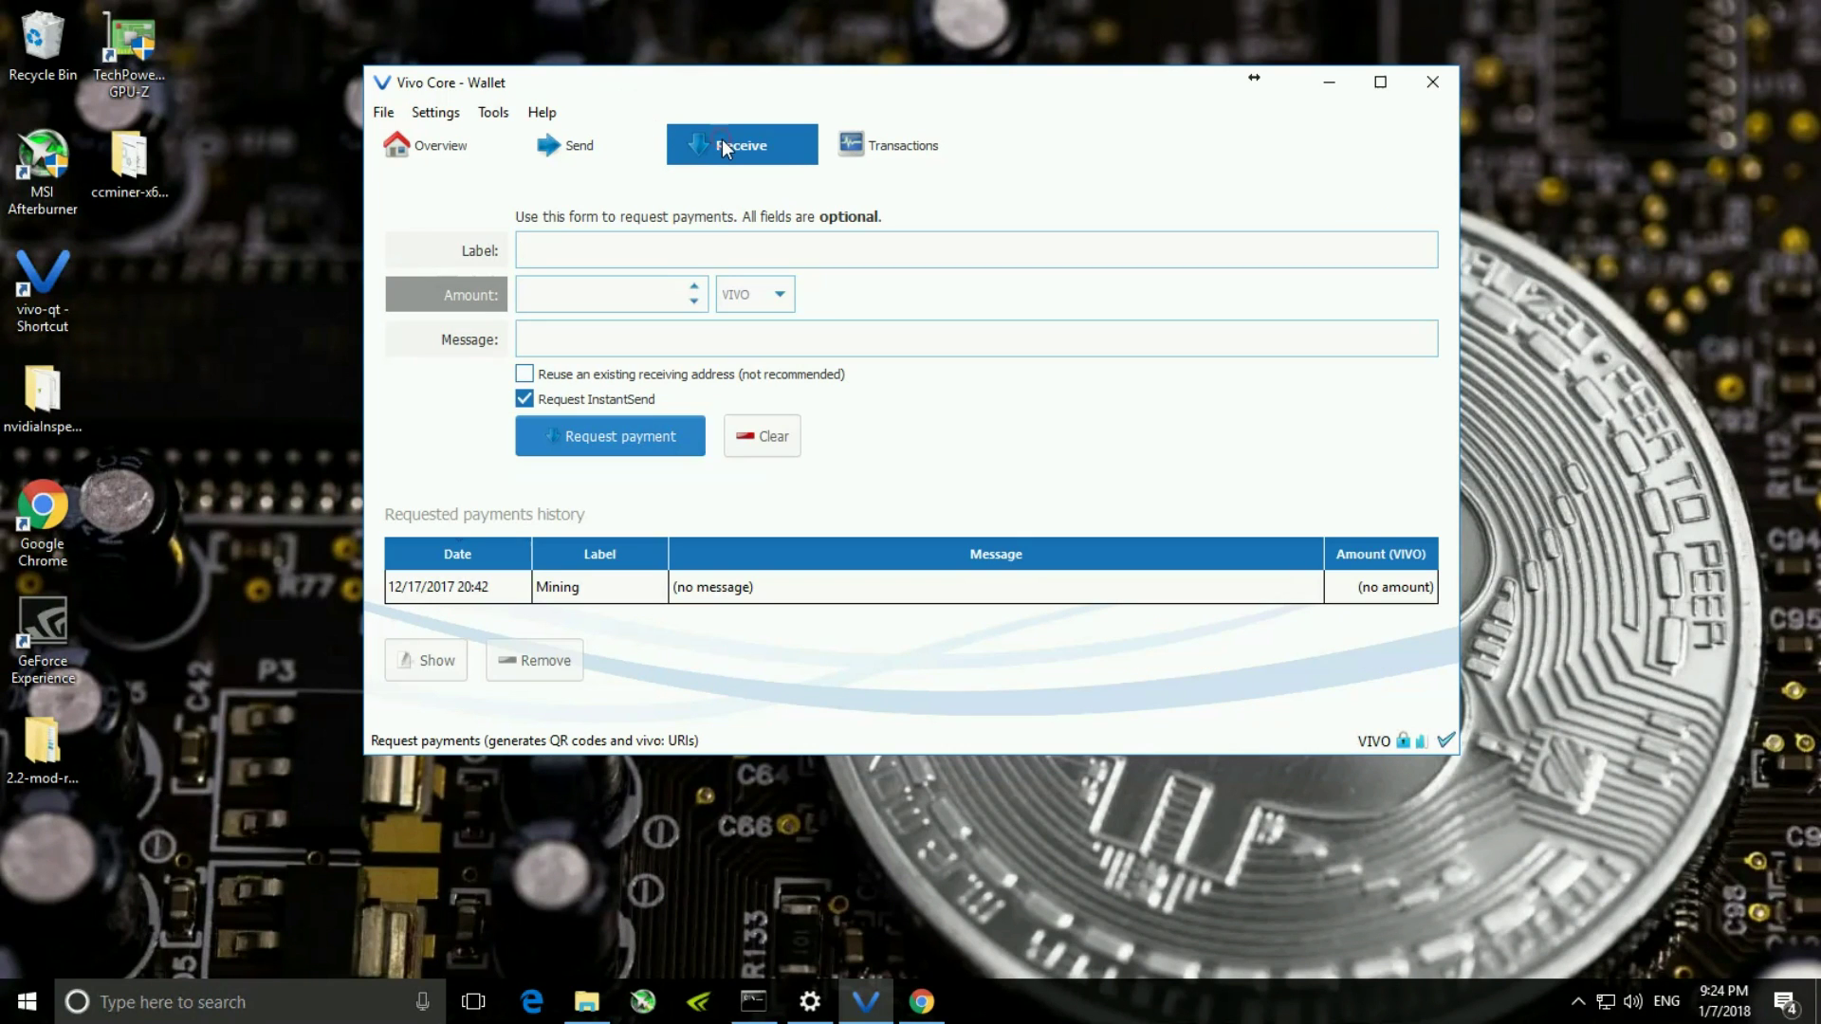
- View the Mining request's address and QR code, close it, and show the Transactions list
{"action": "left_click", "coordinate": [651, 244]}
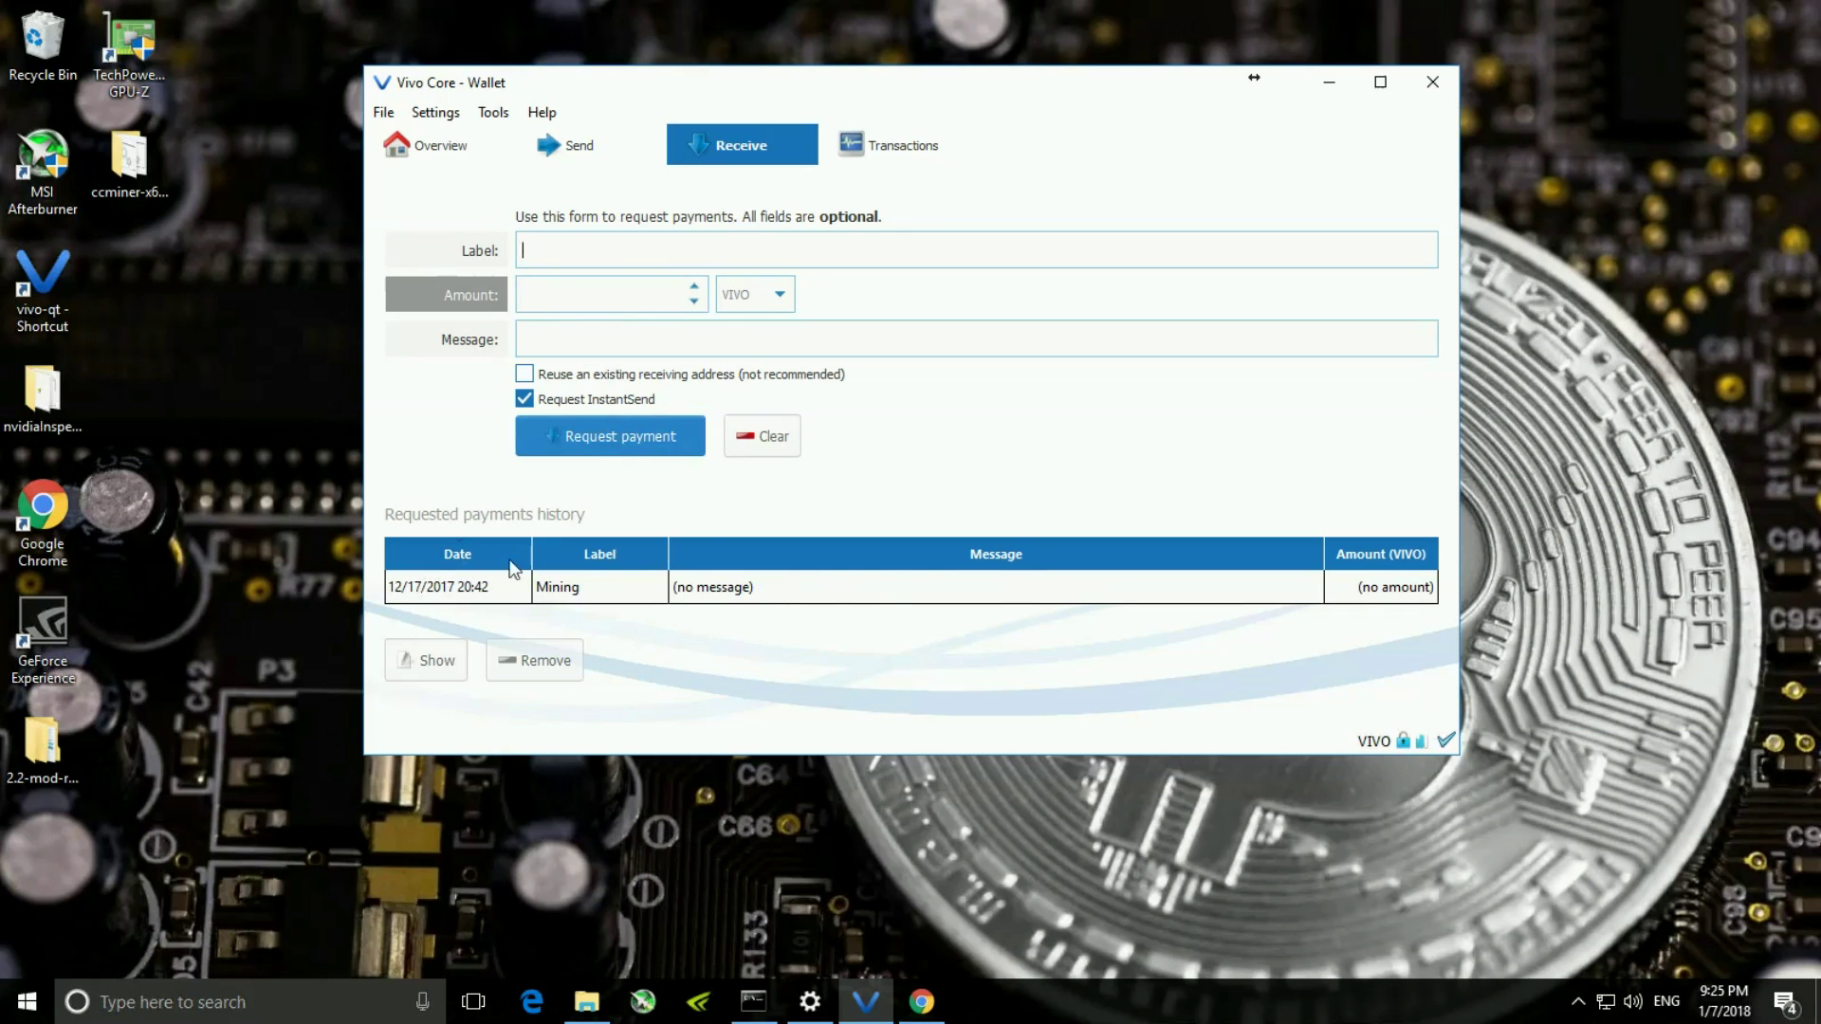
{"action": "double_click", "coordinate": [703, 588]}
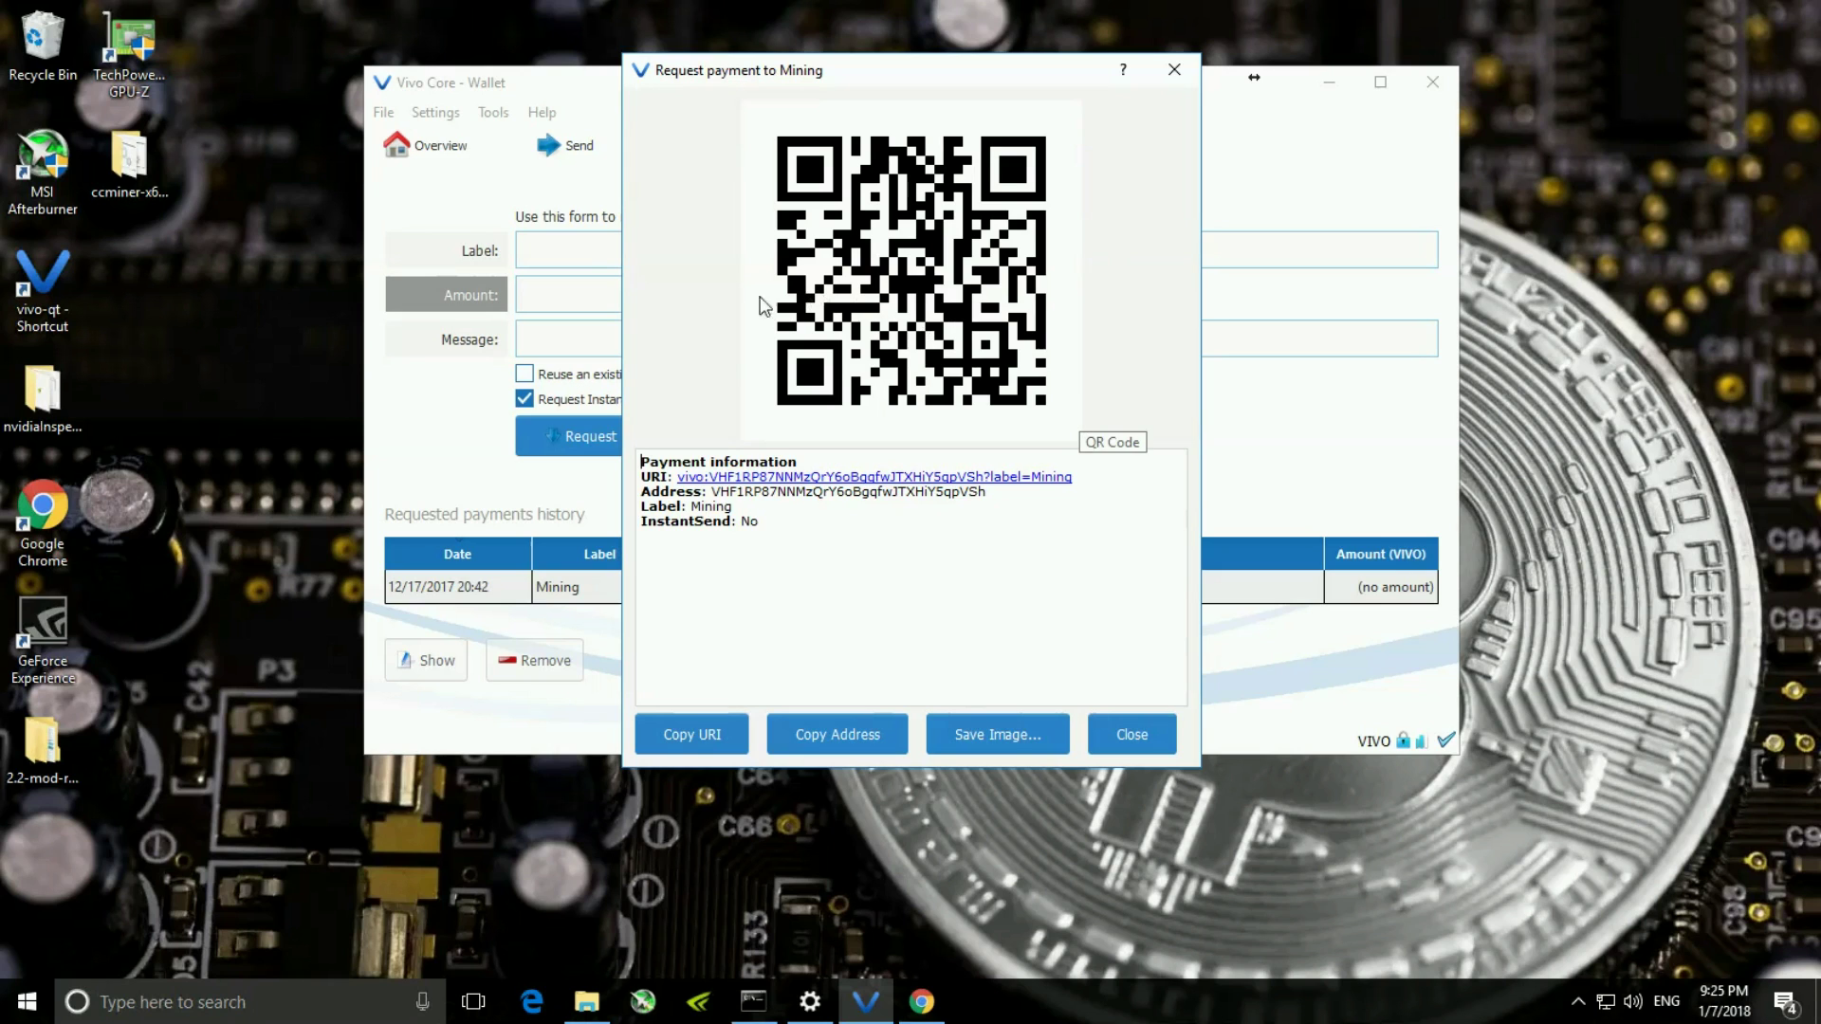
{"action": "left_click", "coordinate": [536, 247]}
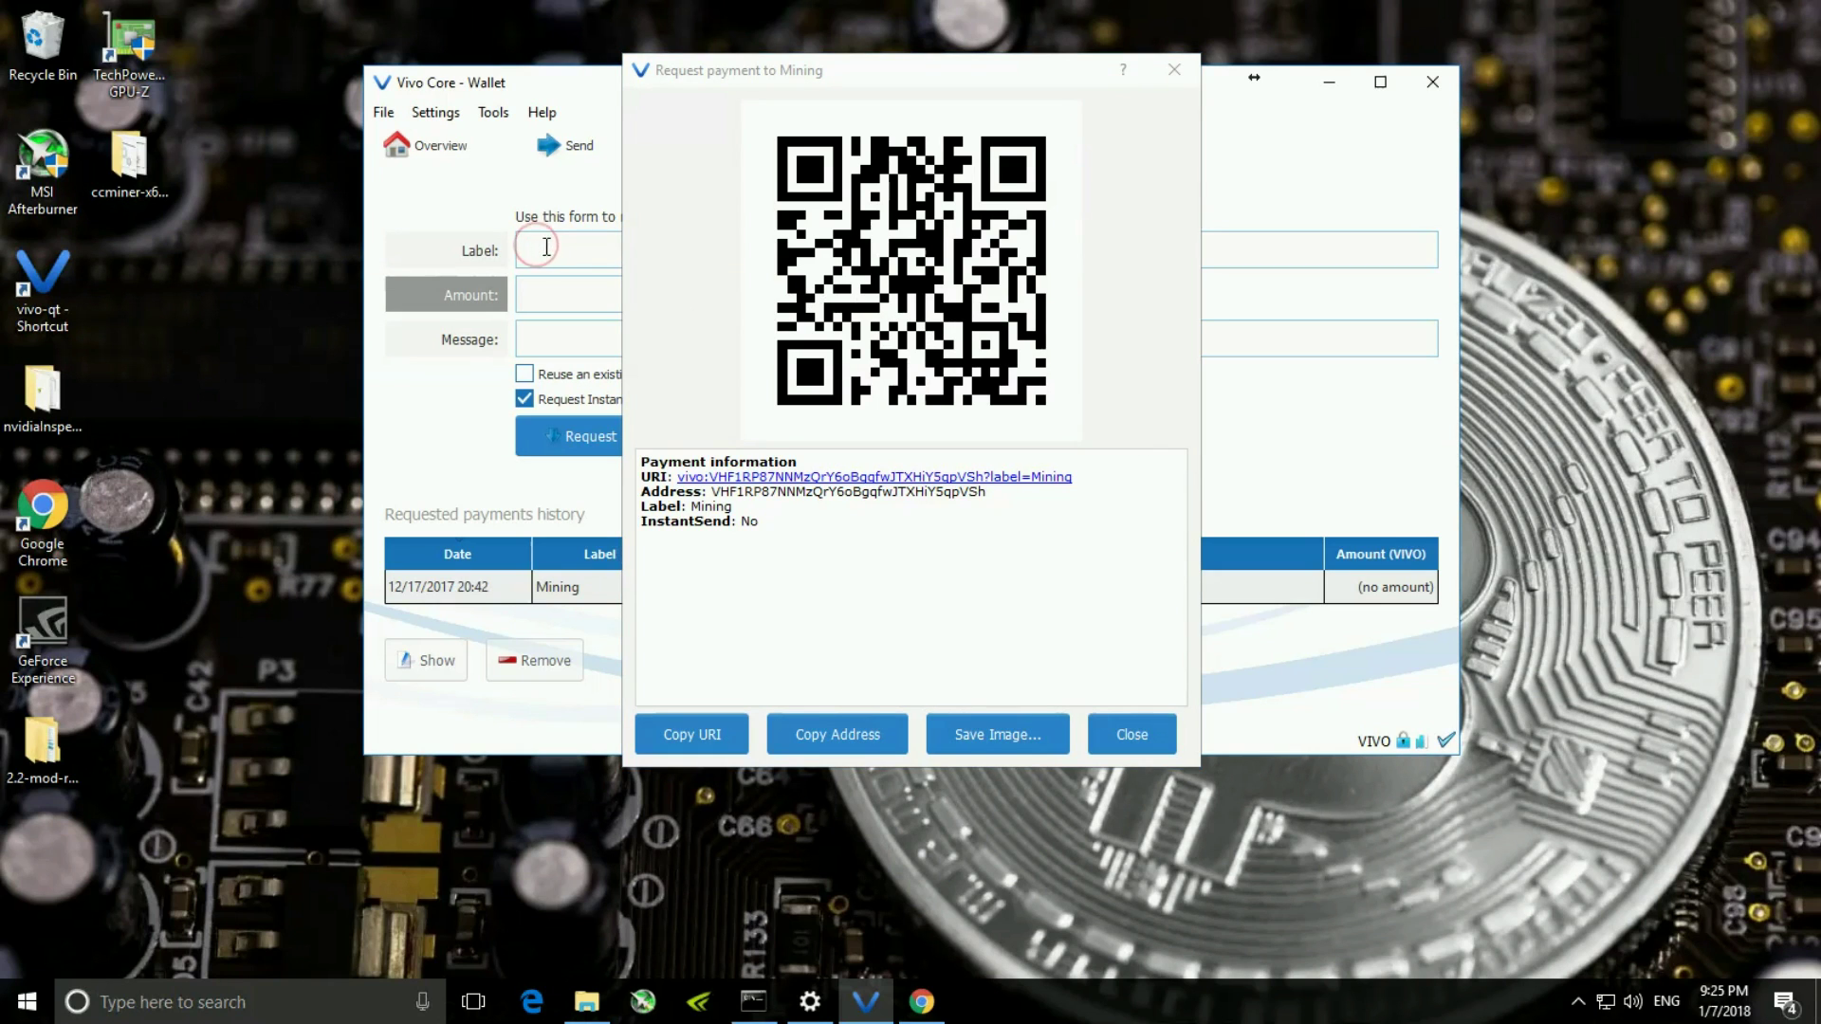
{"action": "left_click", "coordinate": [1148, 740]}
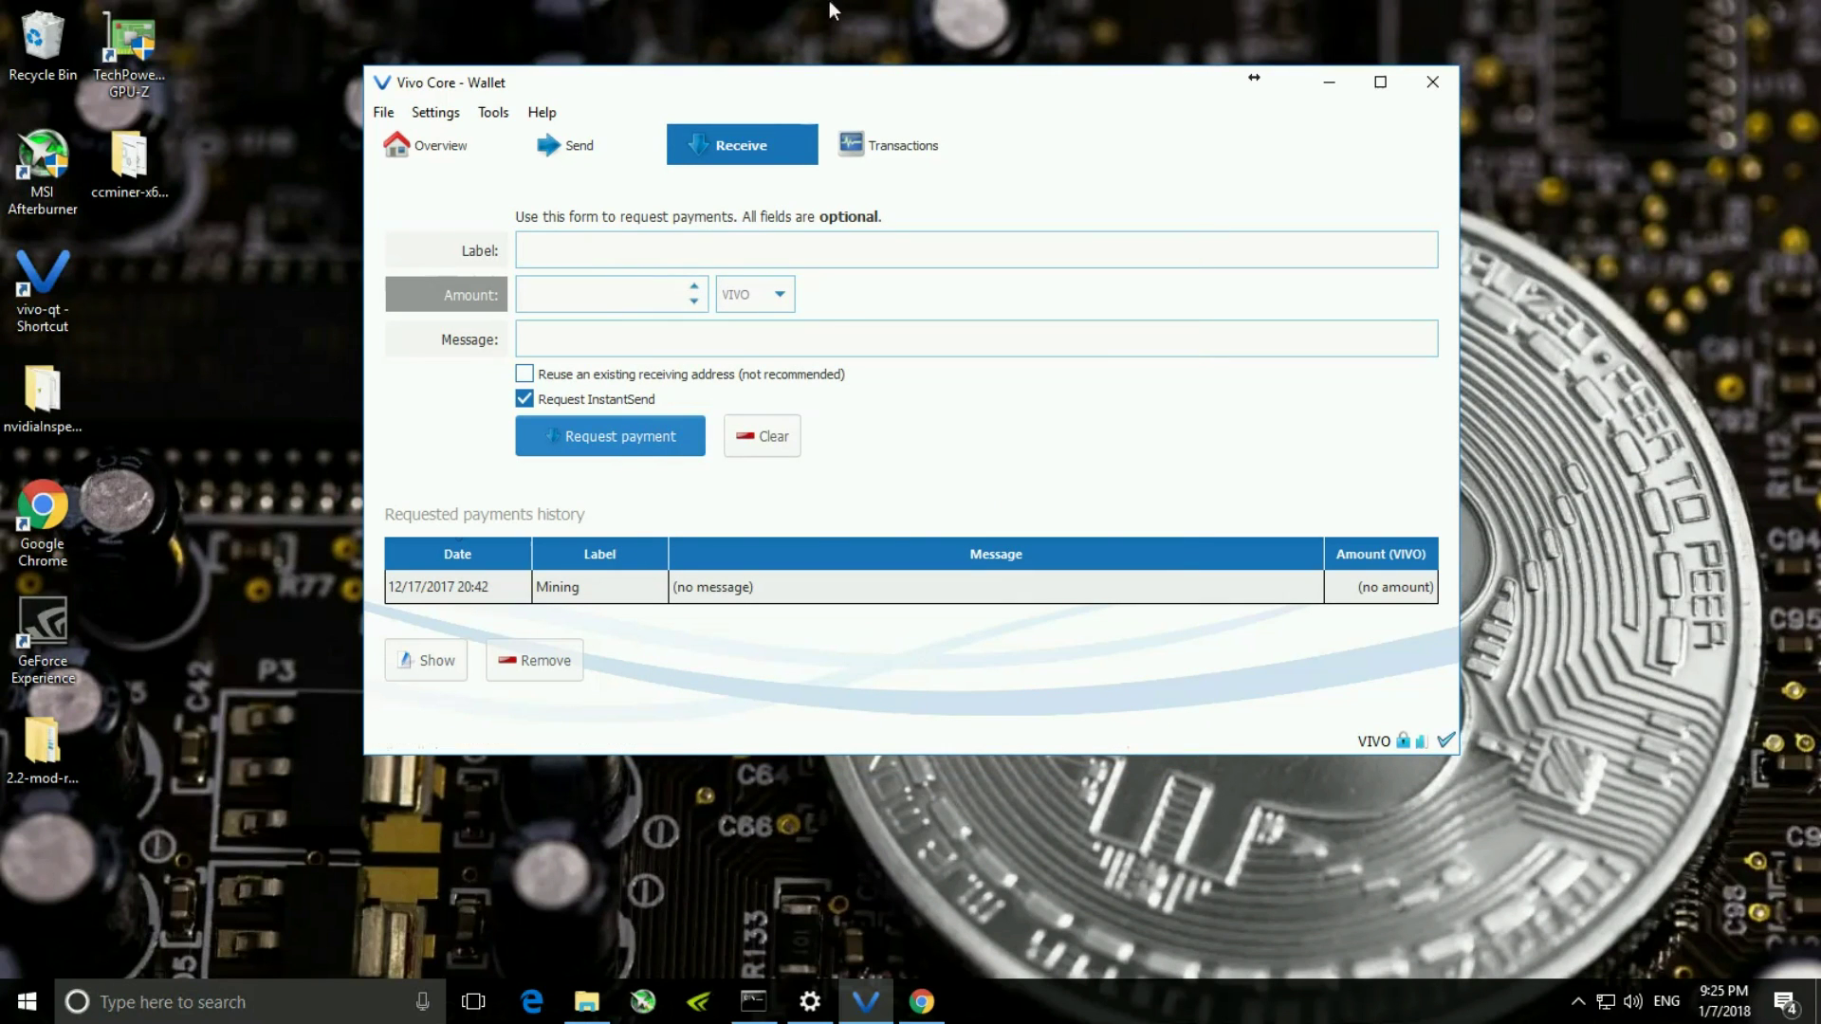
{"action": "left_click", "coordinate": [901, 152]}
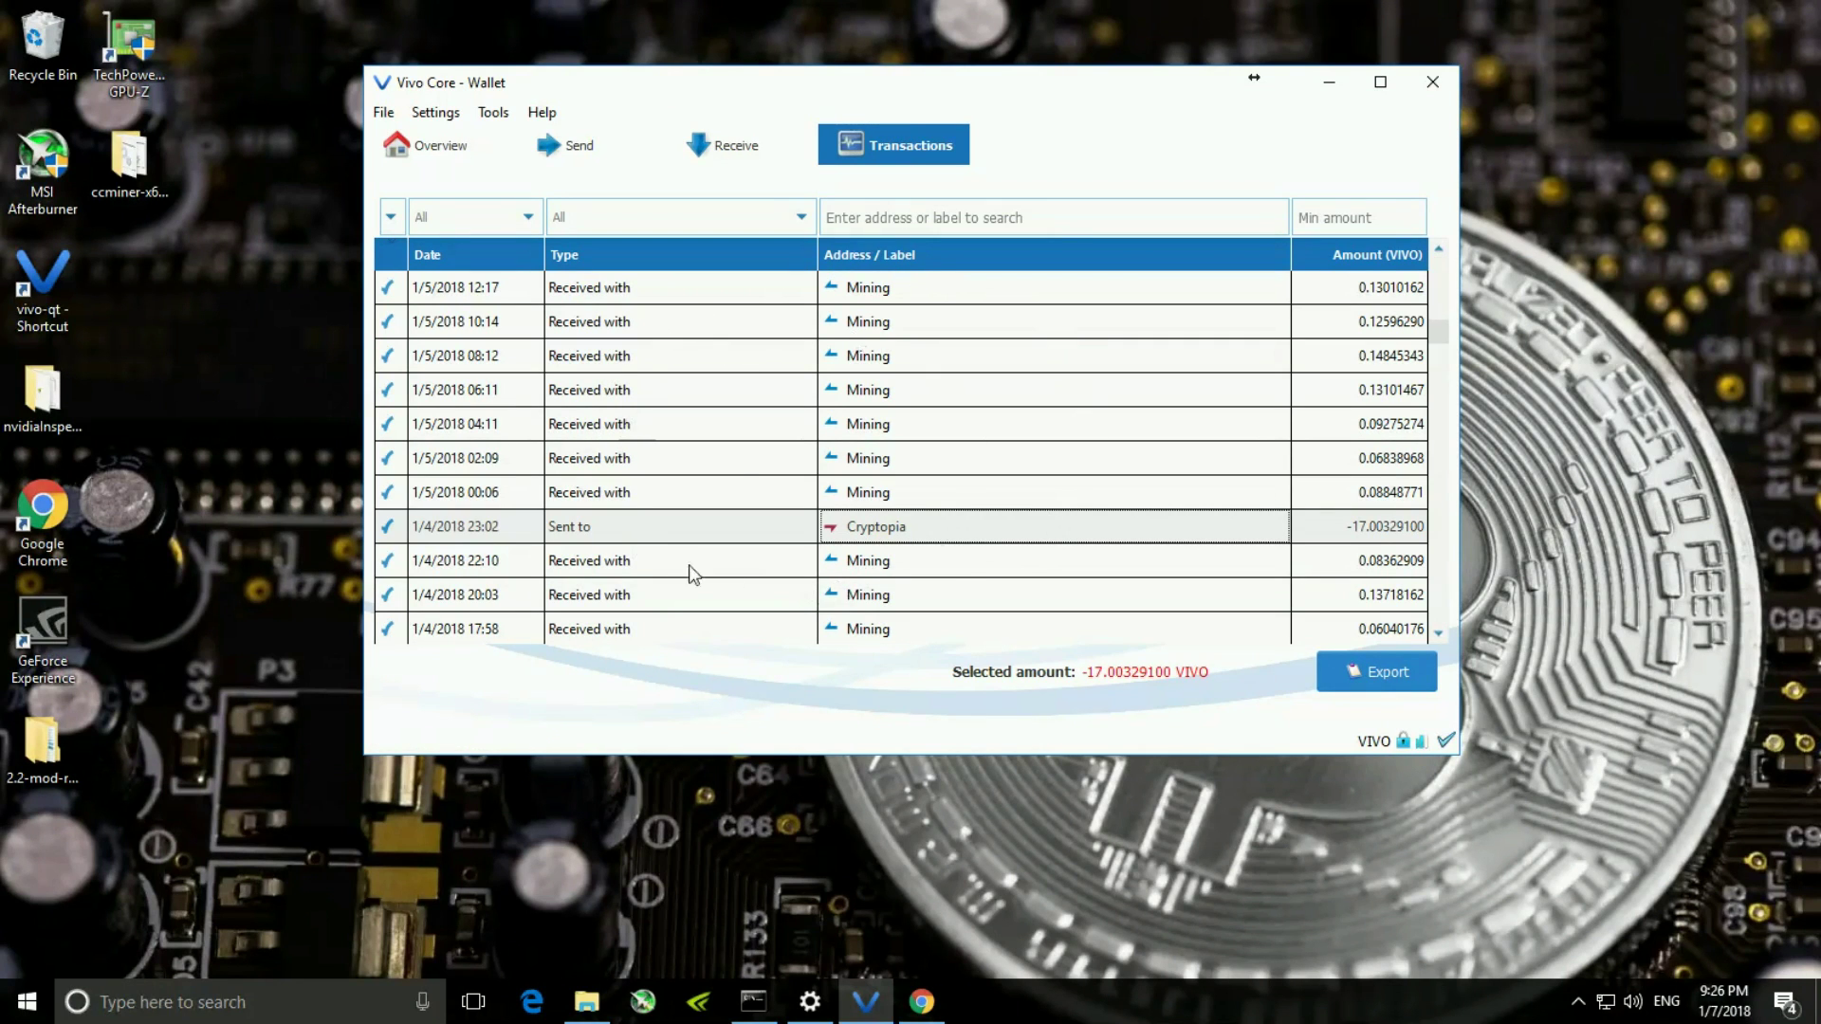
- Inspect the -17.00329100 VIVO Cryptopia transfer and three 1/5/2018 mining payouts, then minimize the wallet
{"action": "left_click", "coordinate": [1346, 534]}
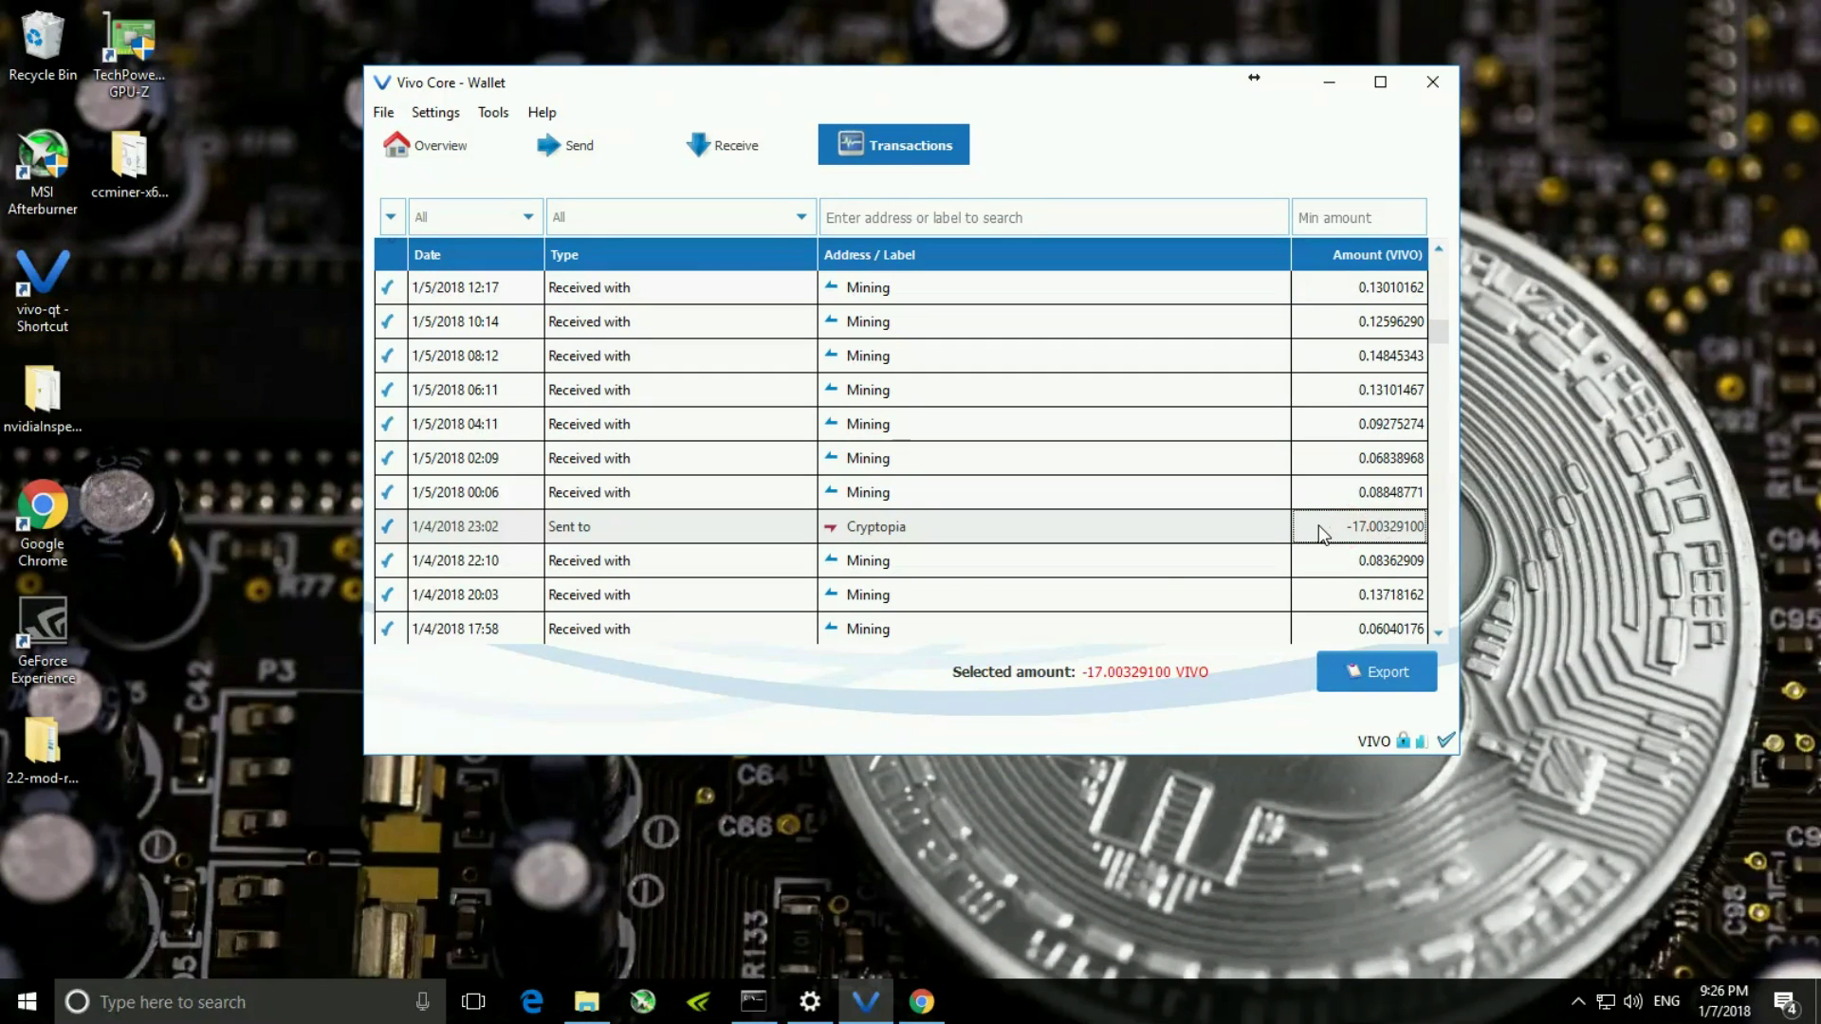
{"action": "mouse_move", "coordinate": [1323, 534]}
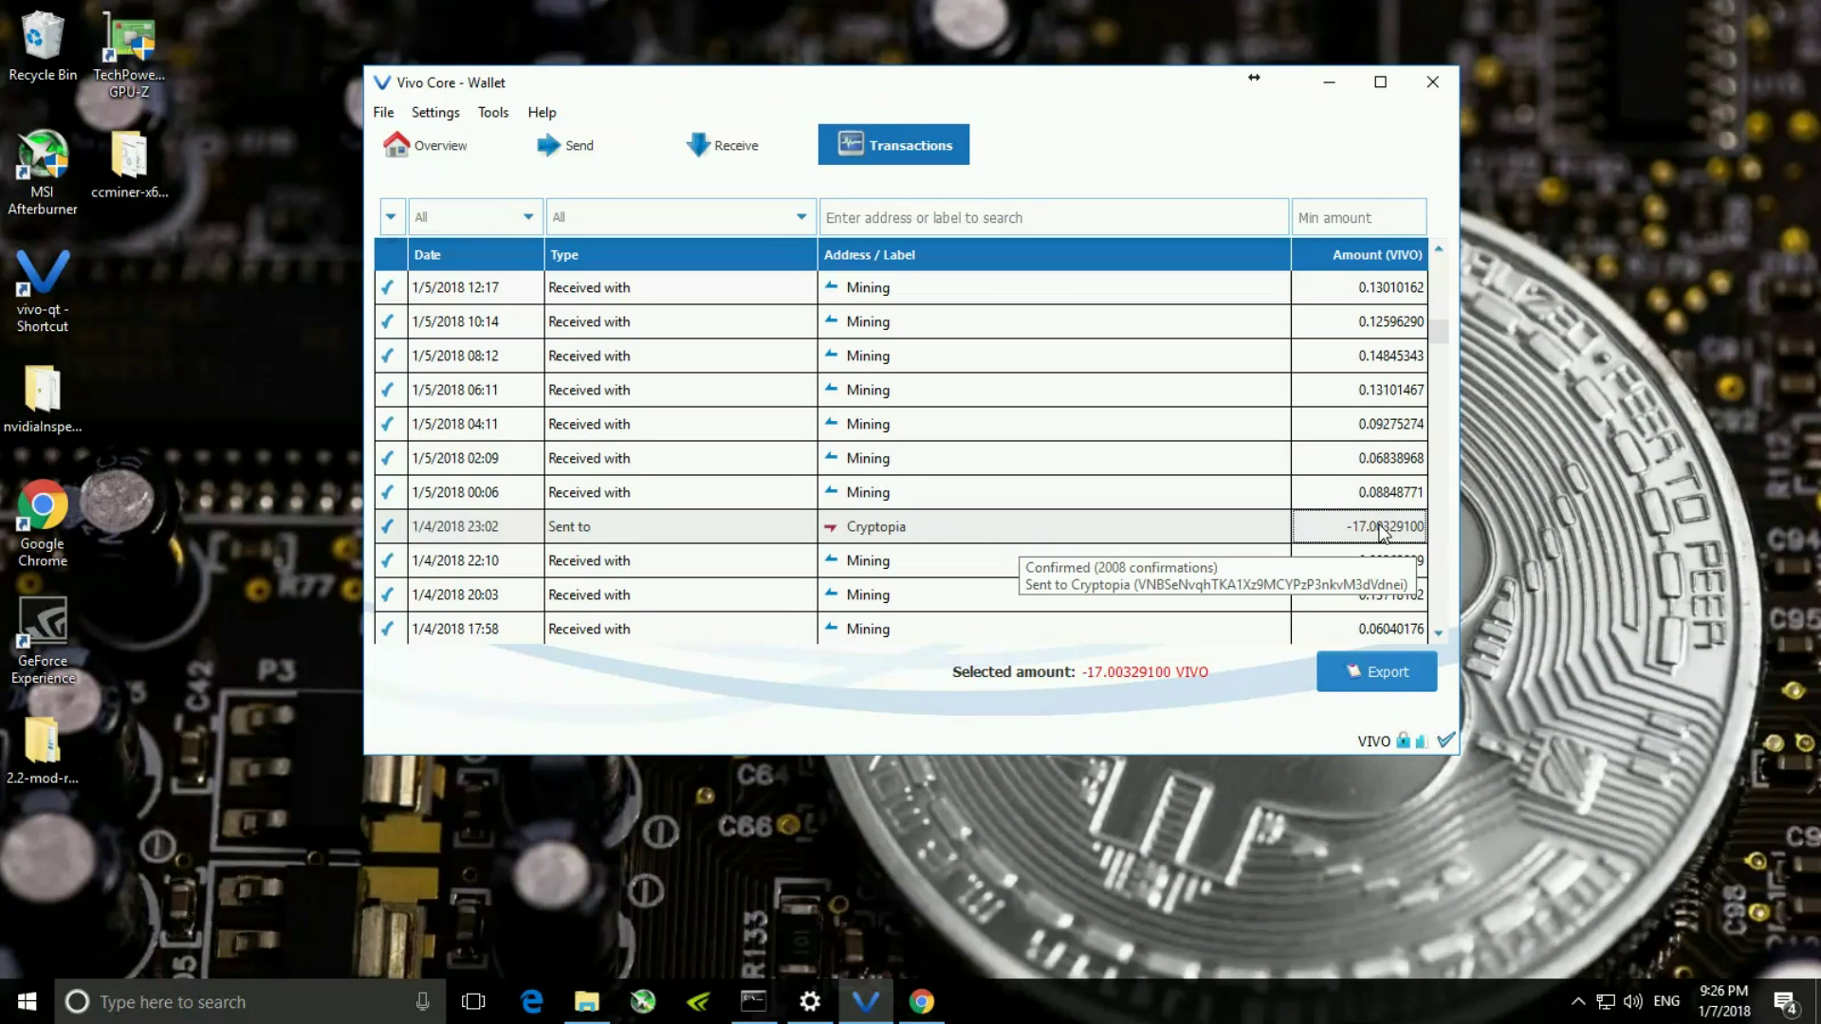
{"action": "left_click", "coordinate": [1353, 463]}
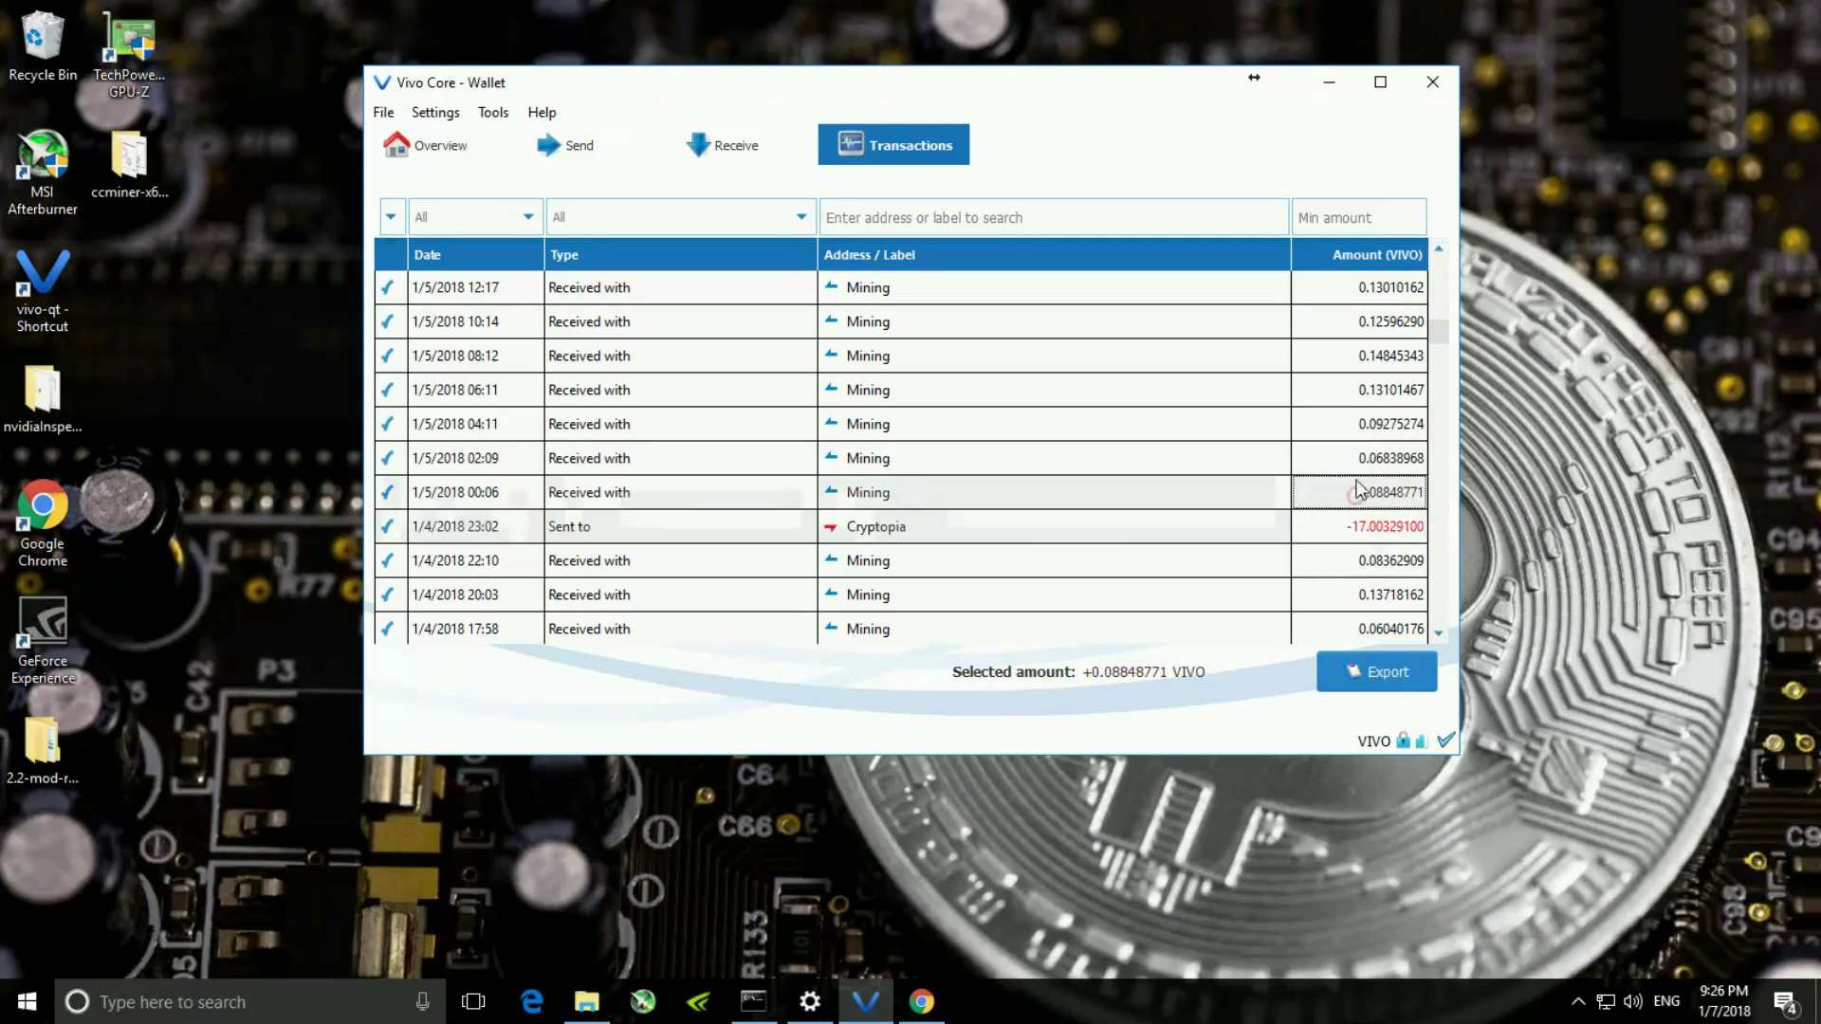
{"action": "left_click", "coordinate": [1345, 424]}
{"action": "left_click", "coordinate": [1343, 389]}
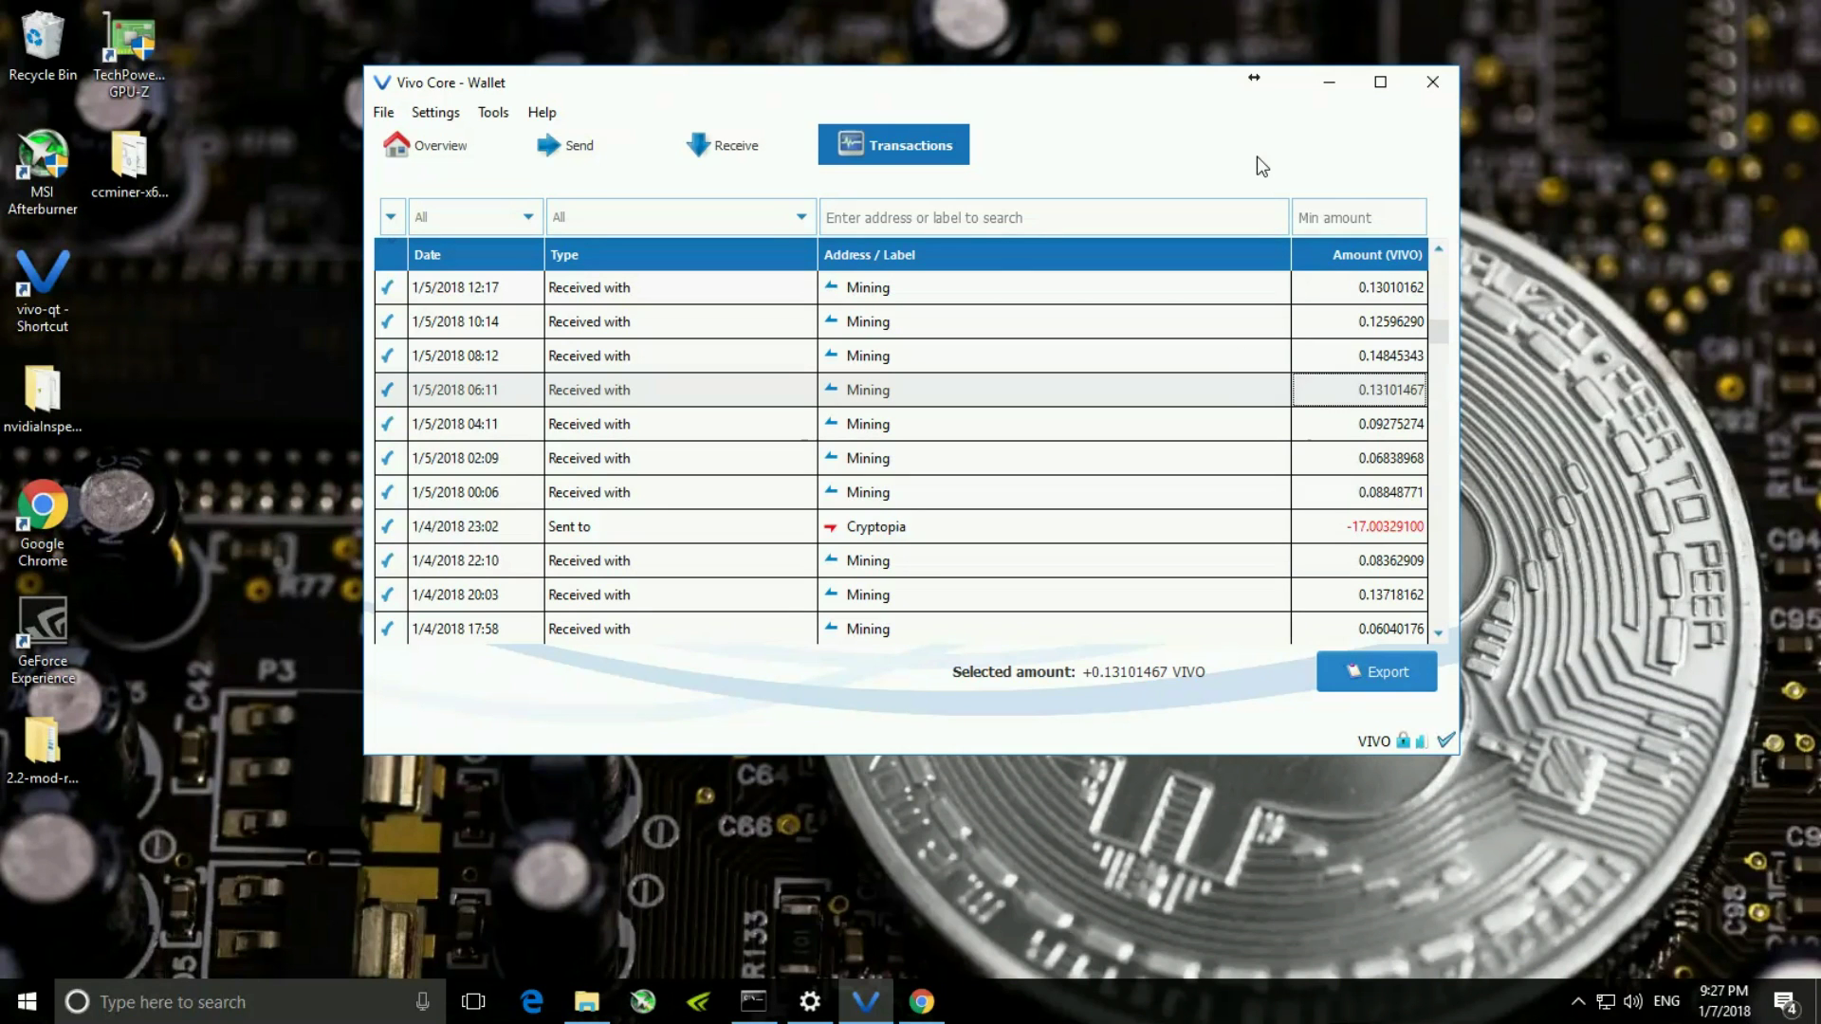
{"action": "left_click", "coordinate": [1324, 81]}
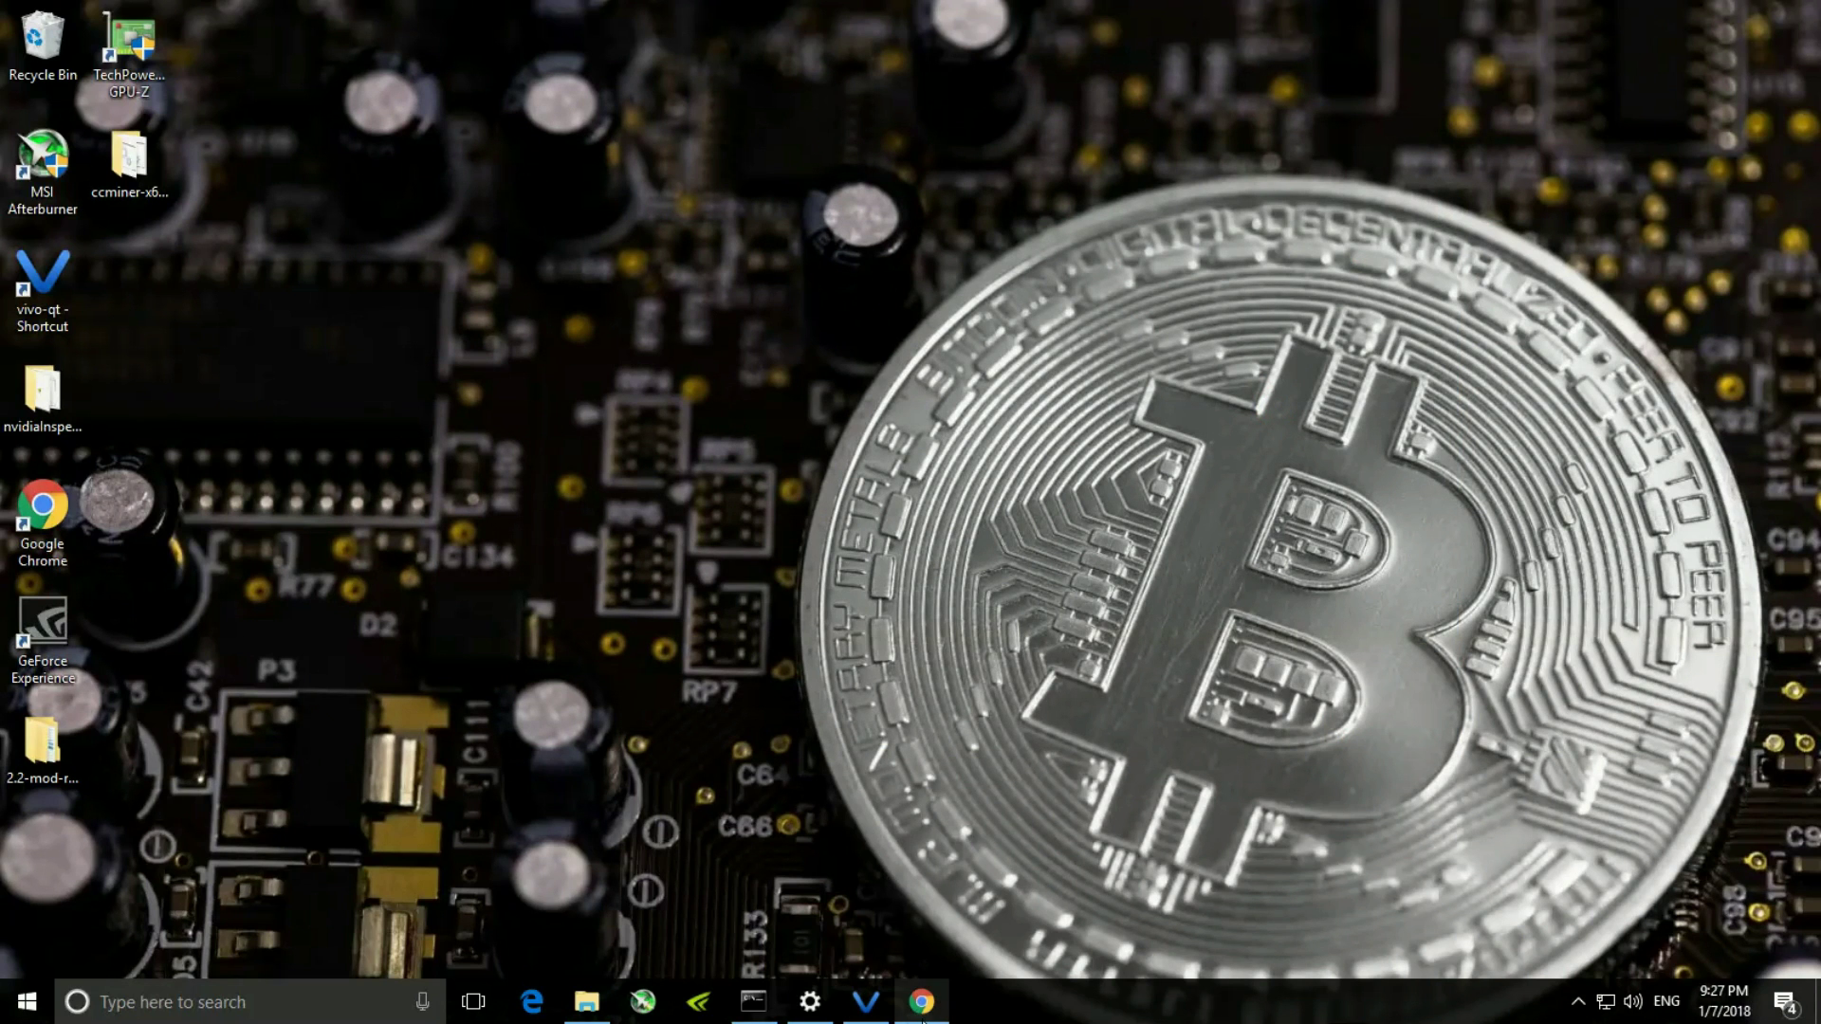
- Go from the ccminer.org search result to tpruvot's ccminer v2.2.4 GitHub releases, then minimize Chrome
{"action": "left_click", "coordinate": [922, 1001]}
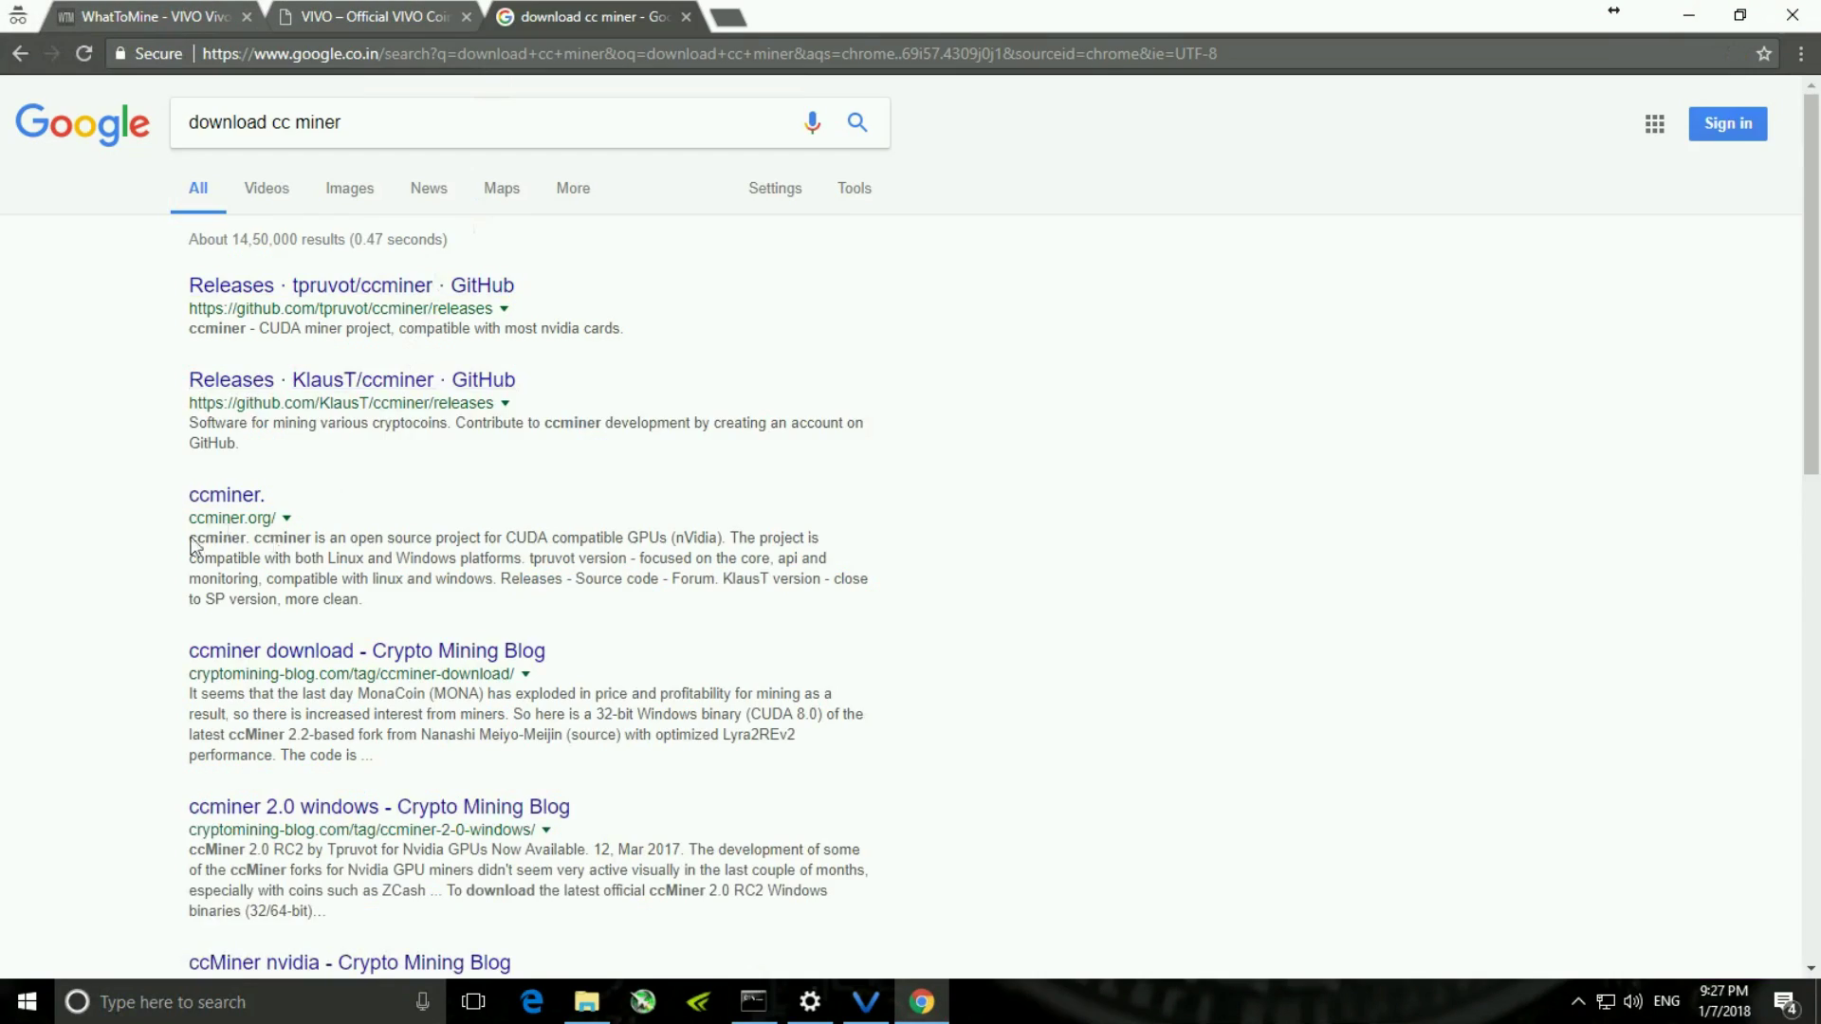
{"action": "left_click", "coordinate": [210, 499]}
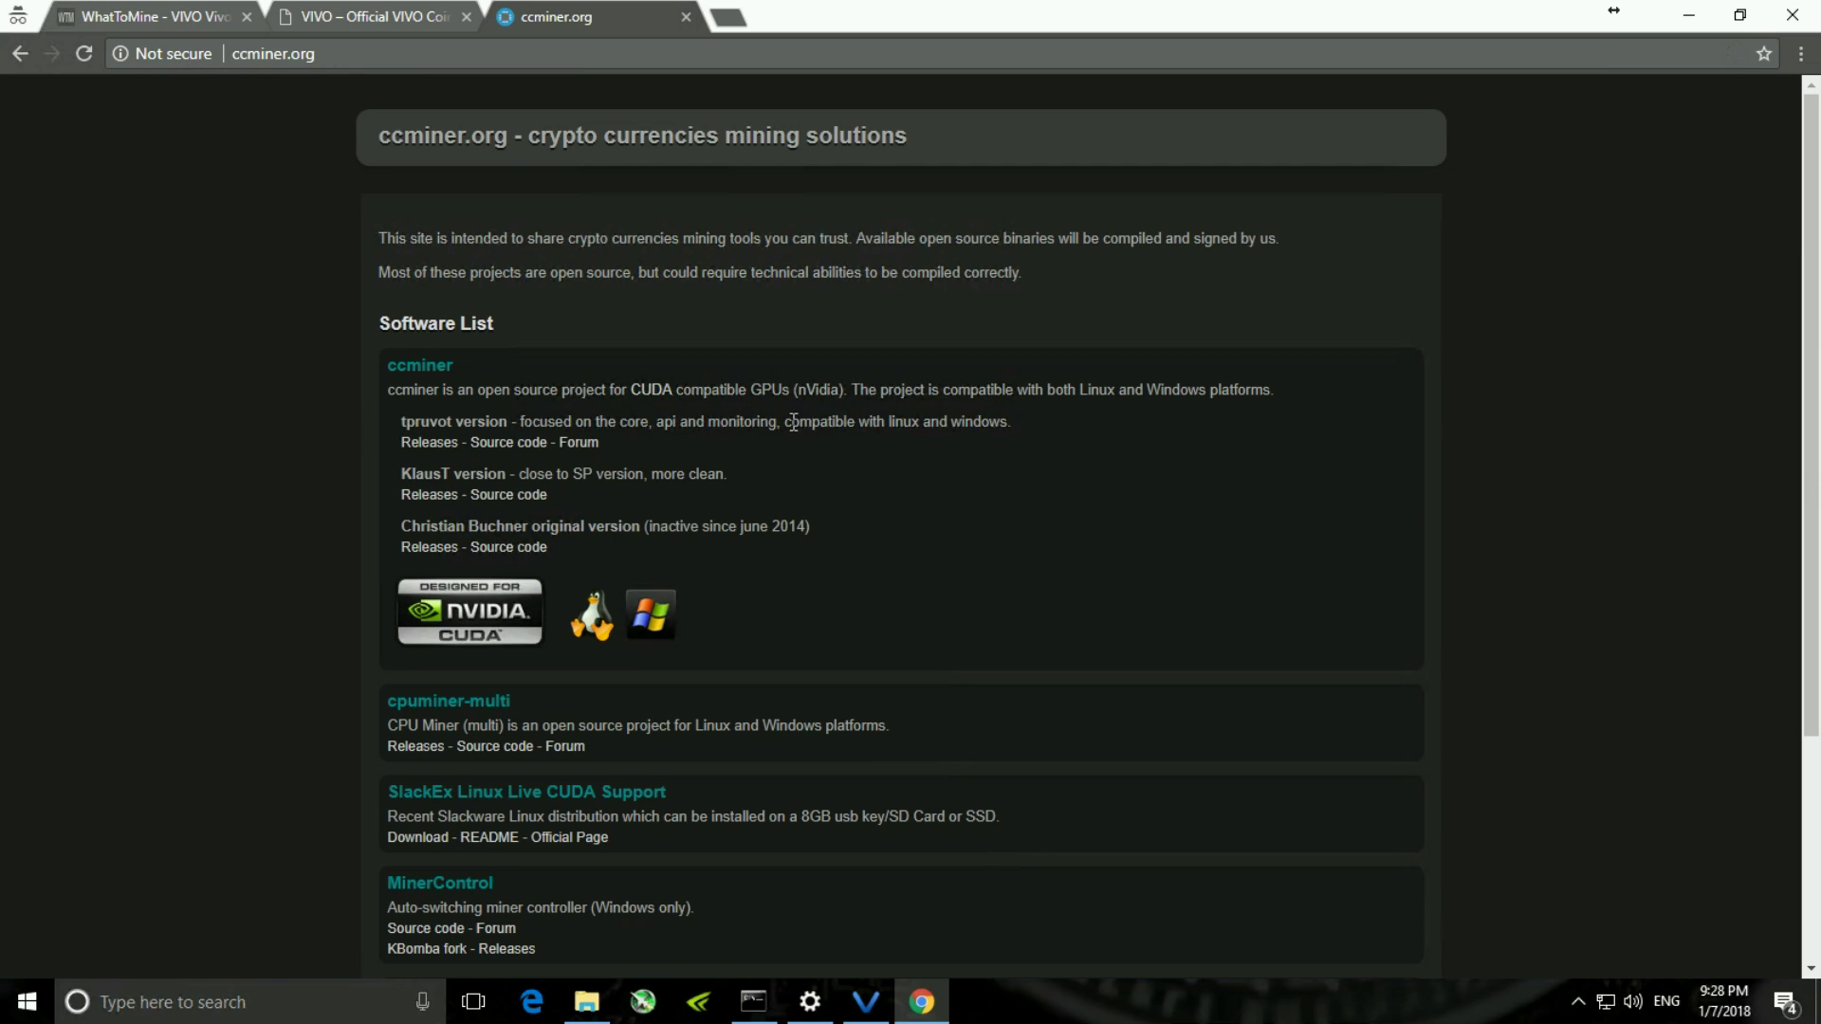
{"action": "left_click", "coordinate": [424, 444]}
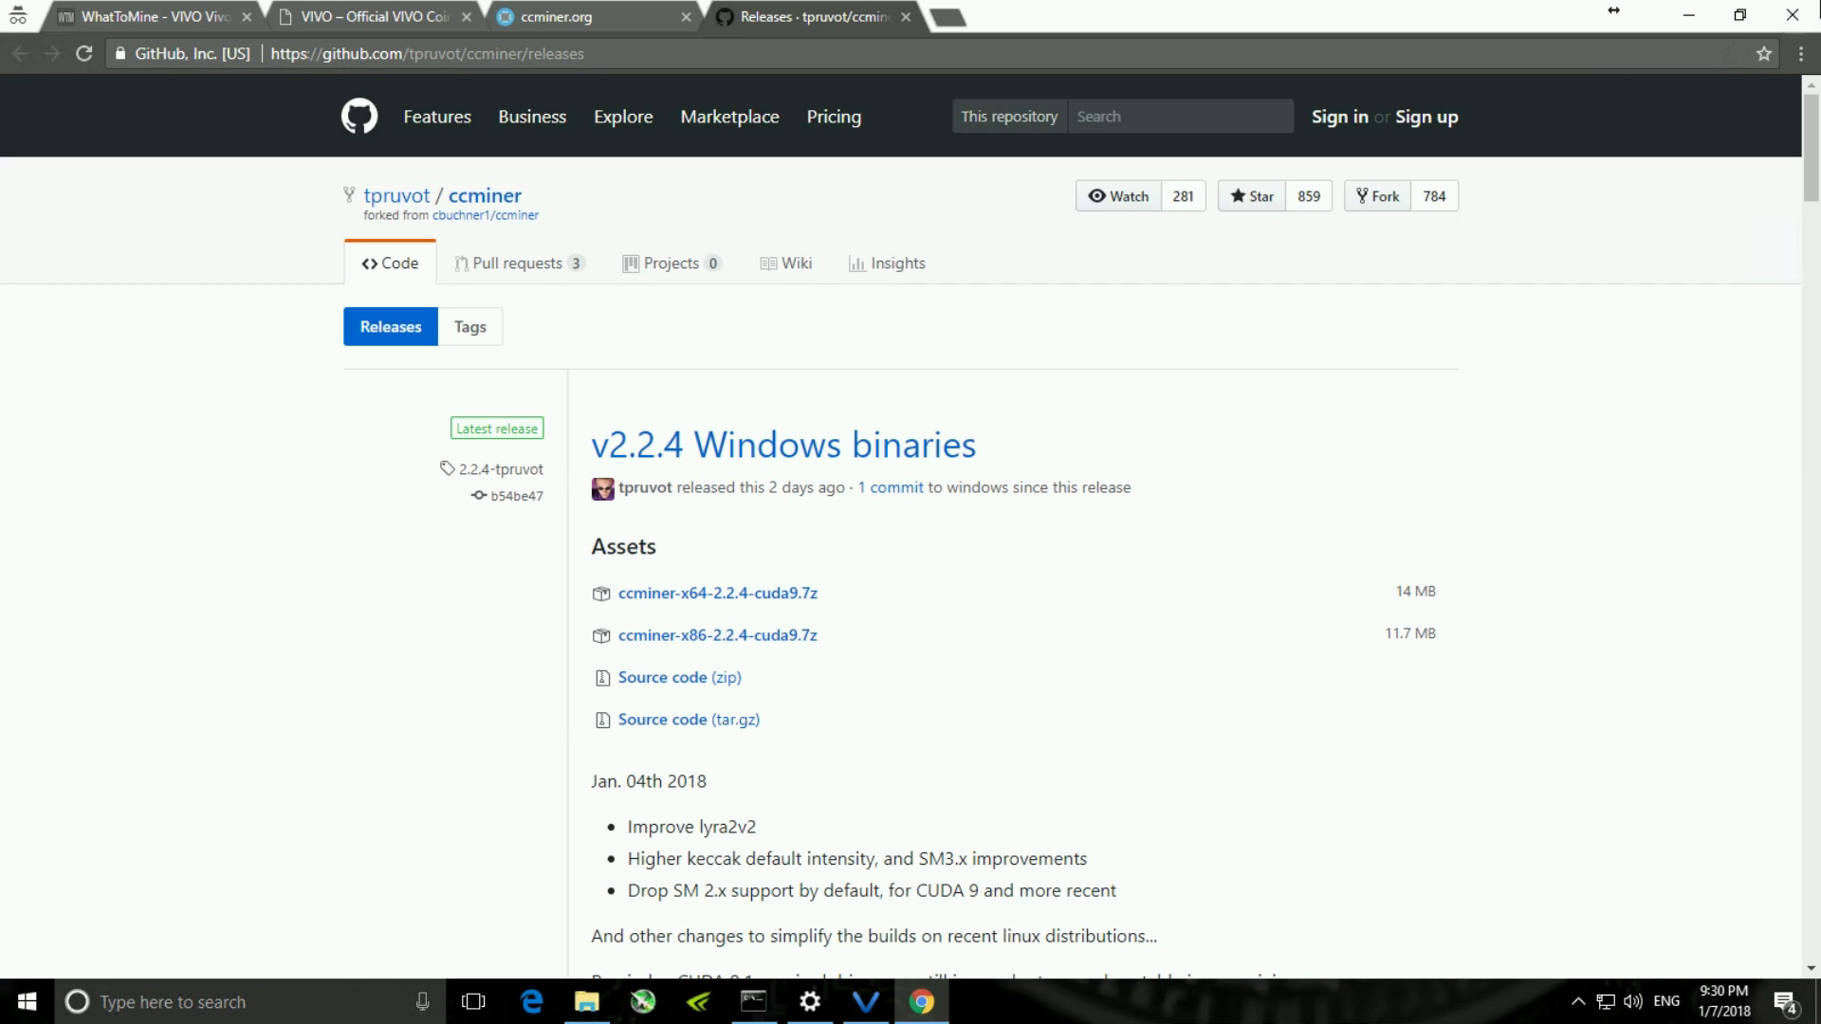
{"action": "left_click", "coordinate": [1688, 14]}
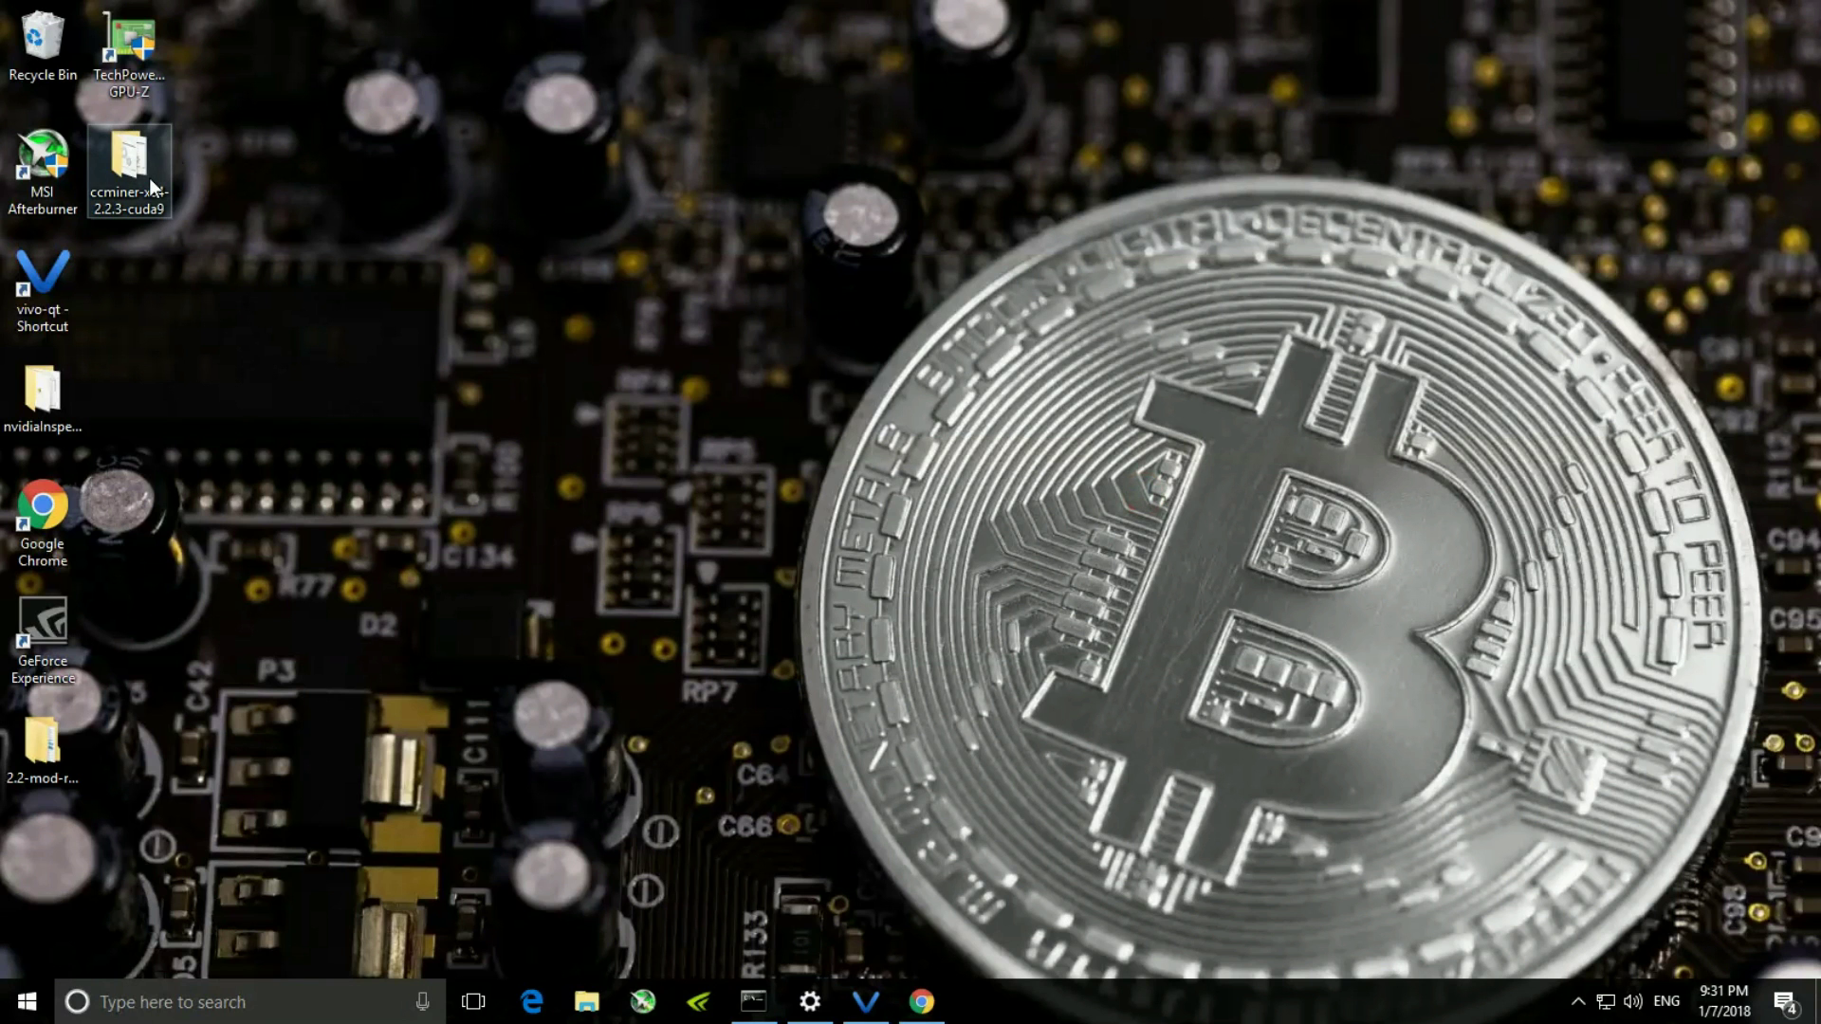
- Select the VIVO batch file in ccminer-x64-2.2.3-cuda9, then open the bitcointalk [ANN] VIVO thread
{"action": "double_click", "coordinate": [150, 179]}
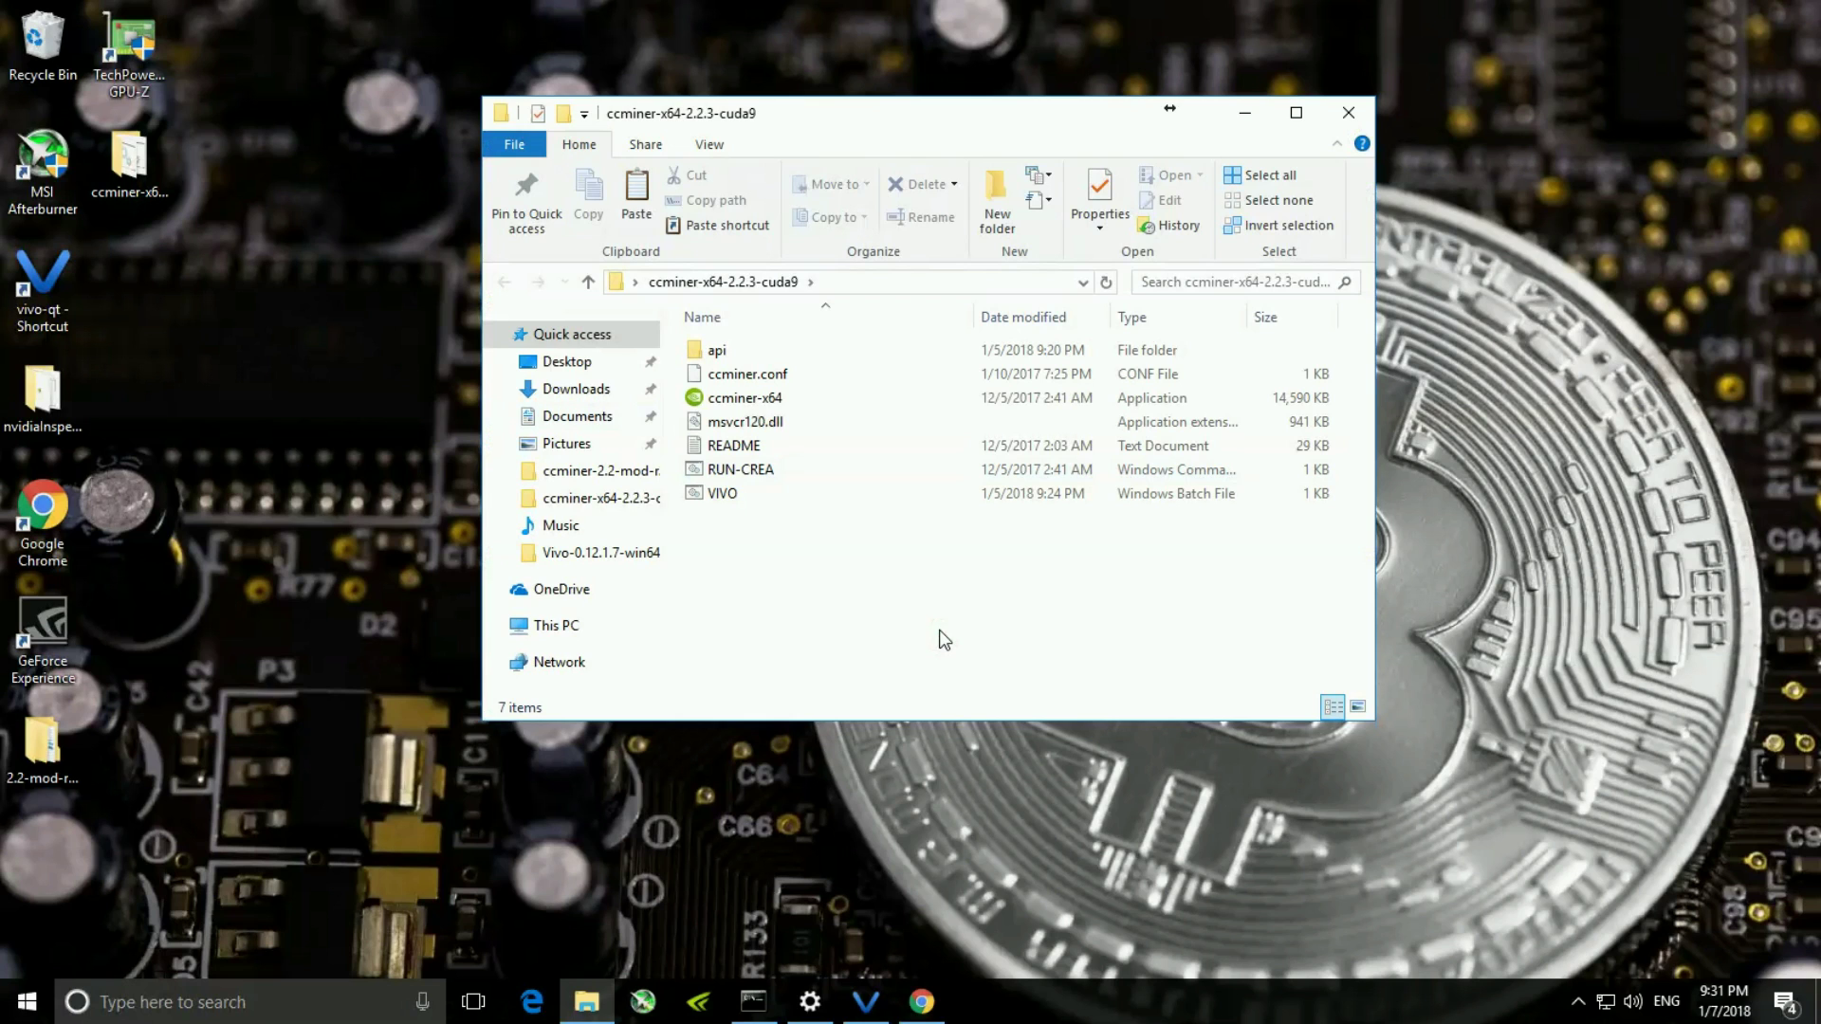
{"action": "left_click", "coordinate": [990, 585]}
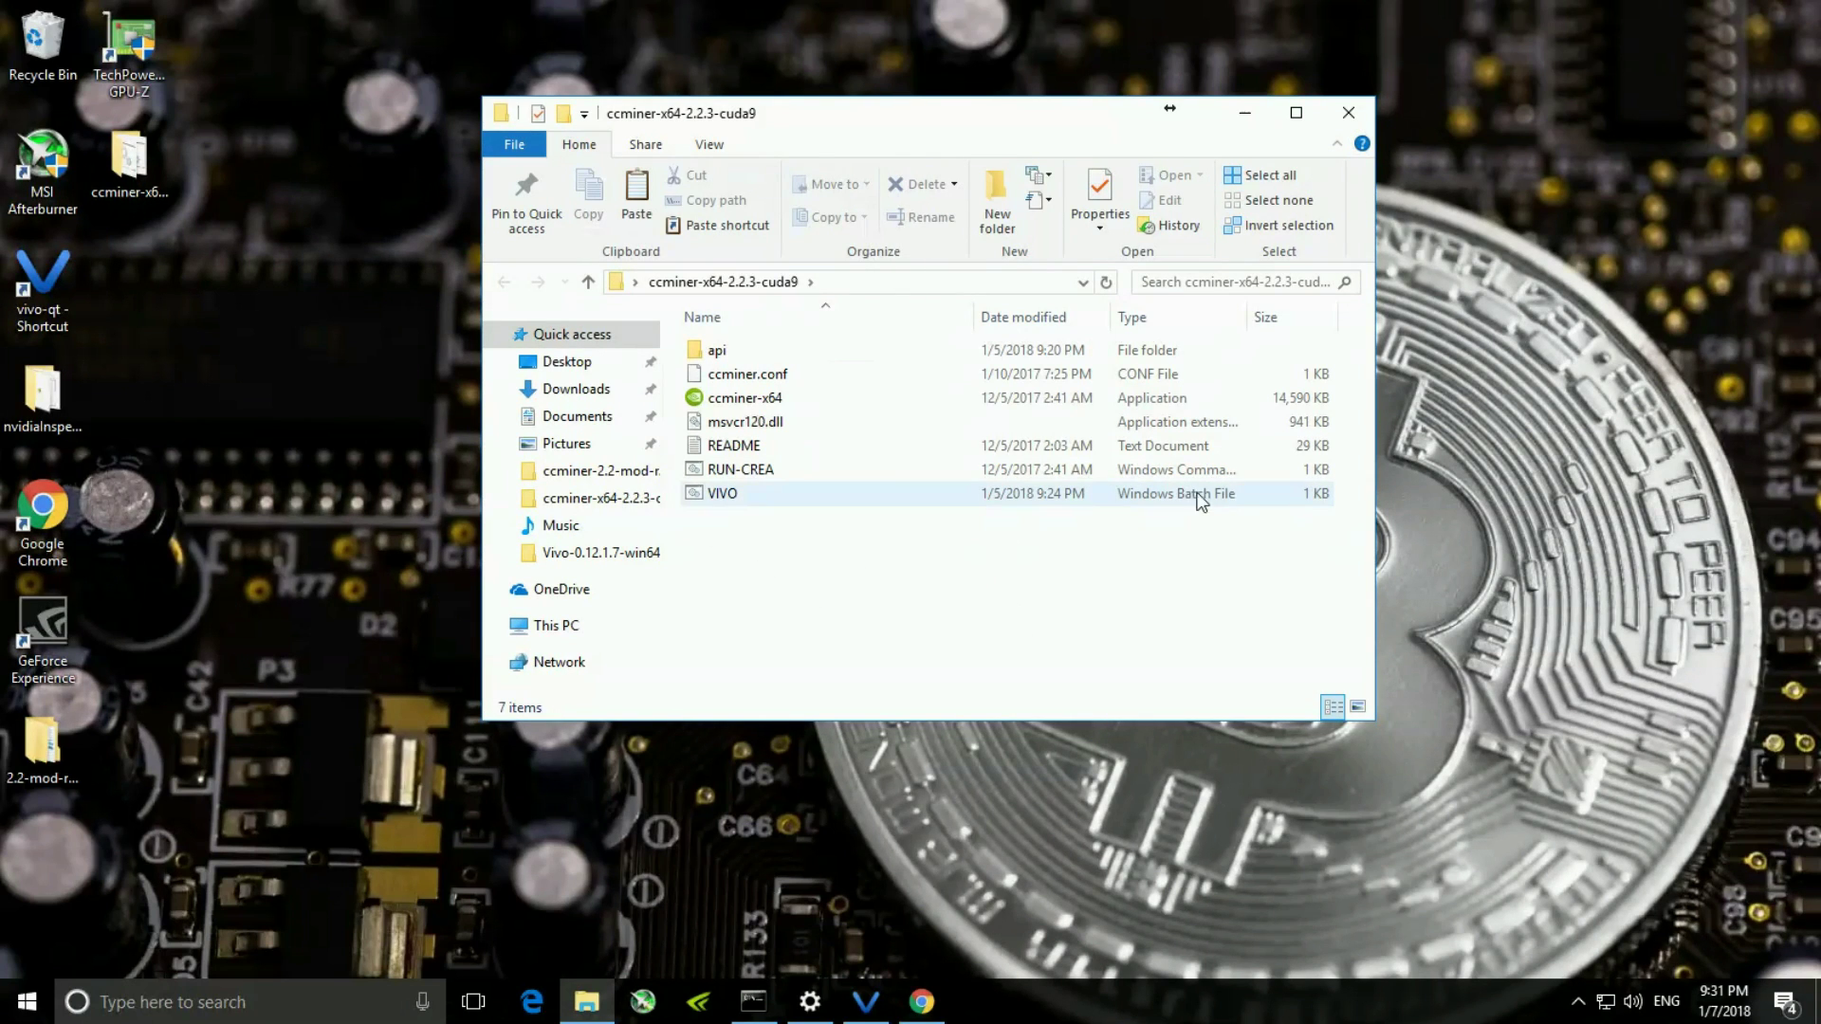
{"action": "left_click", "coordinate": [755, 491]}
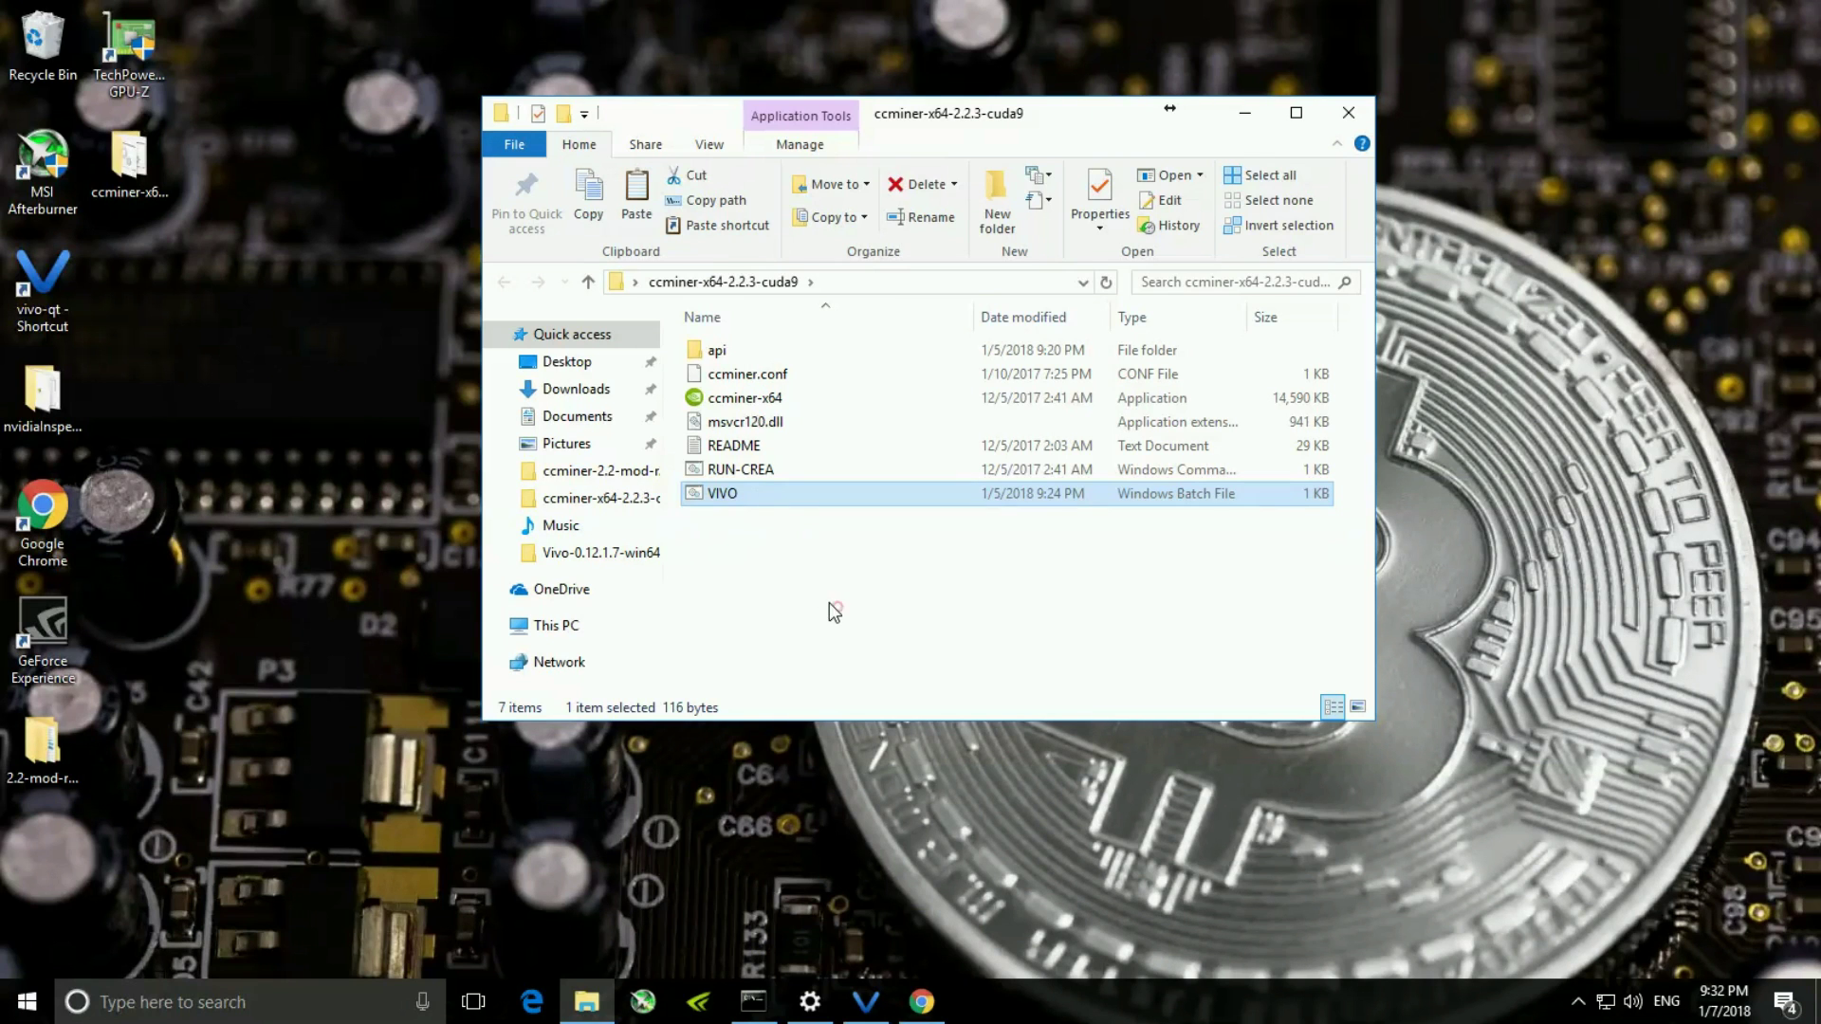
{"action": "left_click", "coordinate": [369, 463]}
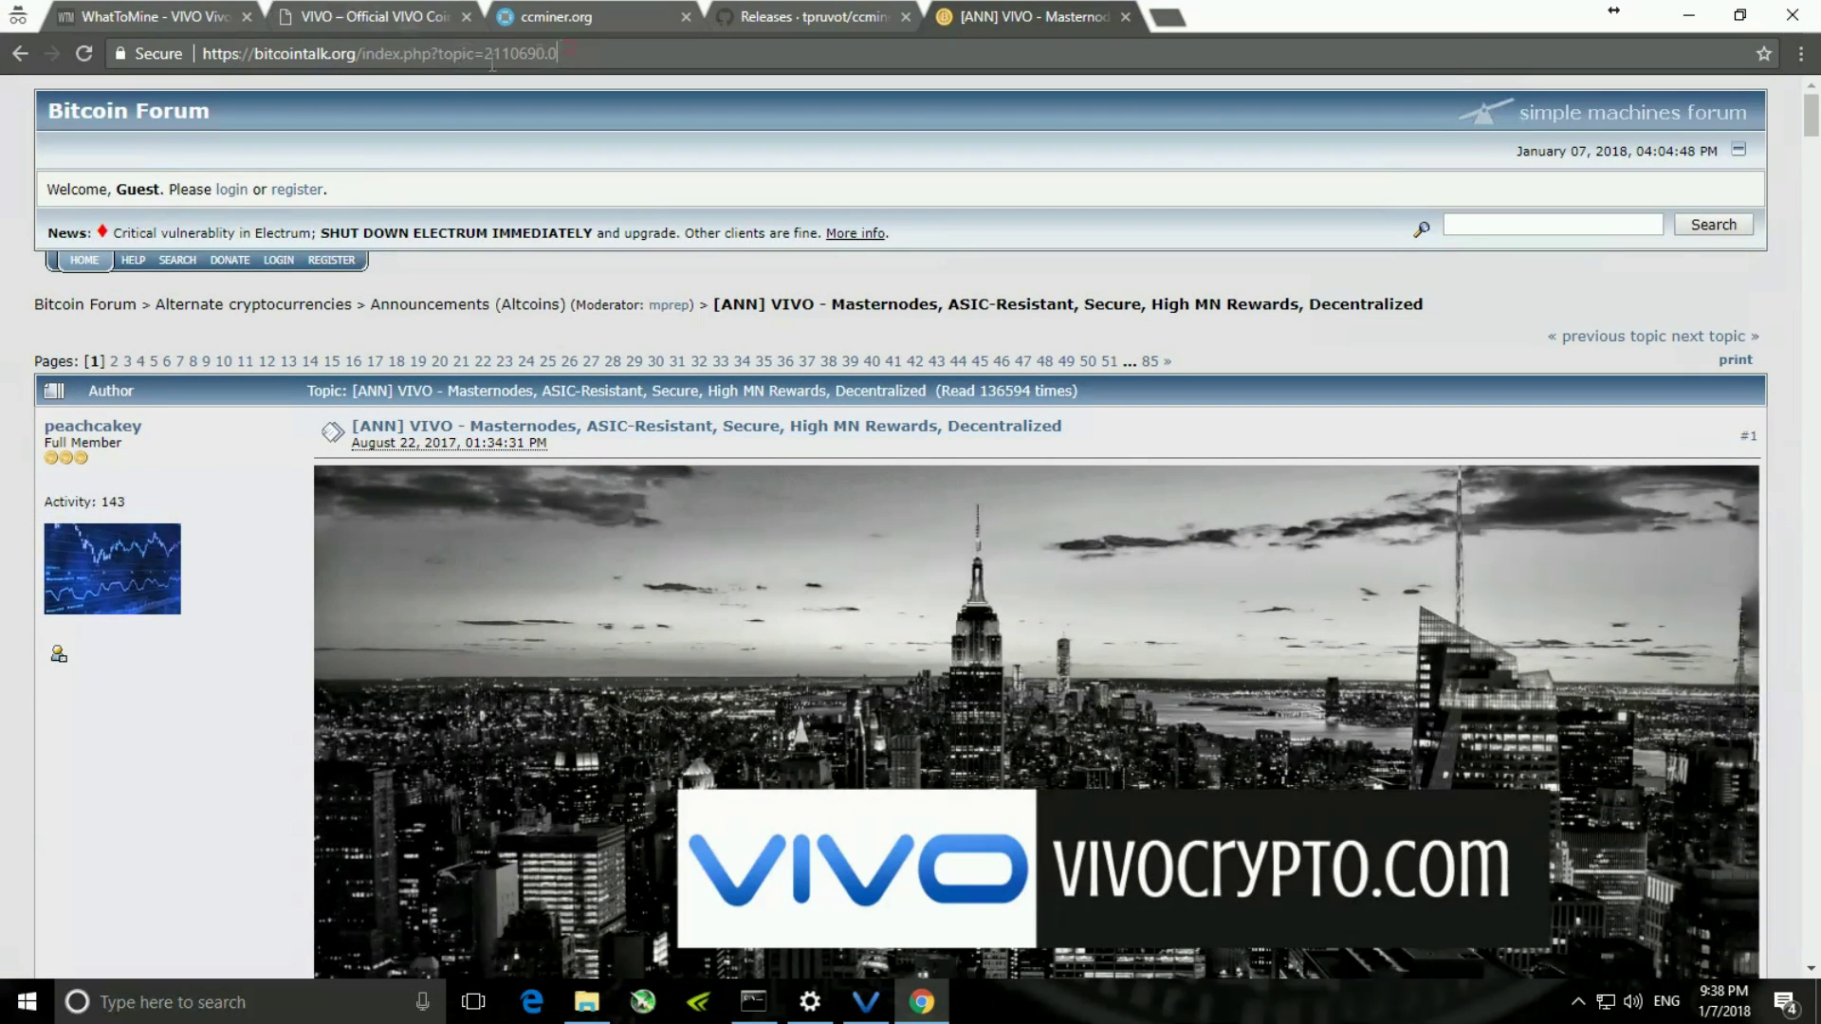
- Scroll the VIVO announcement thread down to its Recommended Pools section
{"action": "left_click_drag", "start_coordinate": [492, 63], "coordinate": [302, 71]}
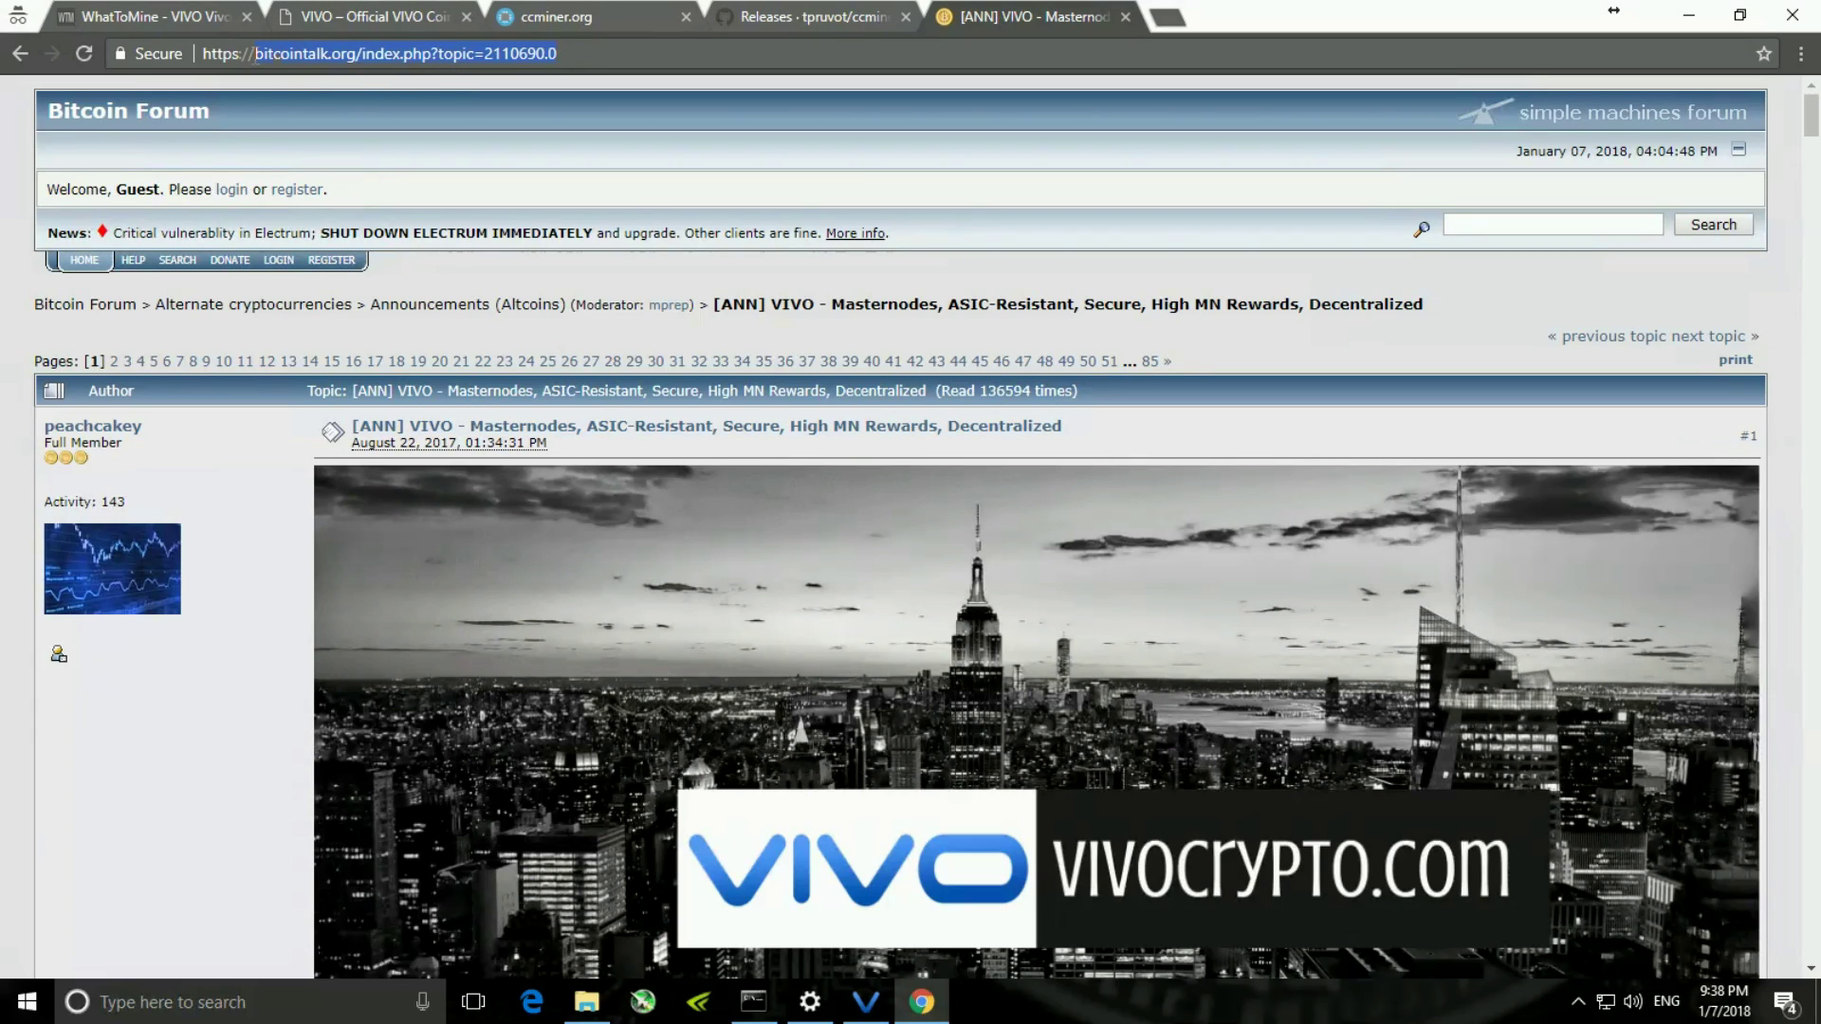
{"action": "left_click", "coordinate": [1381, 361]}
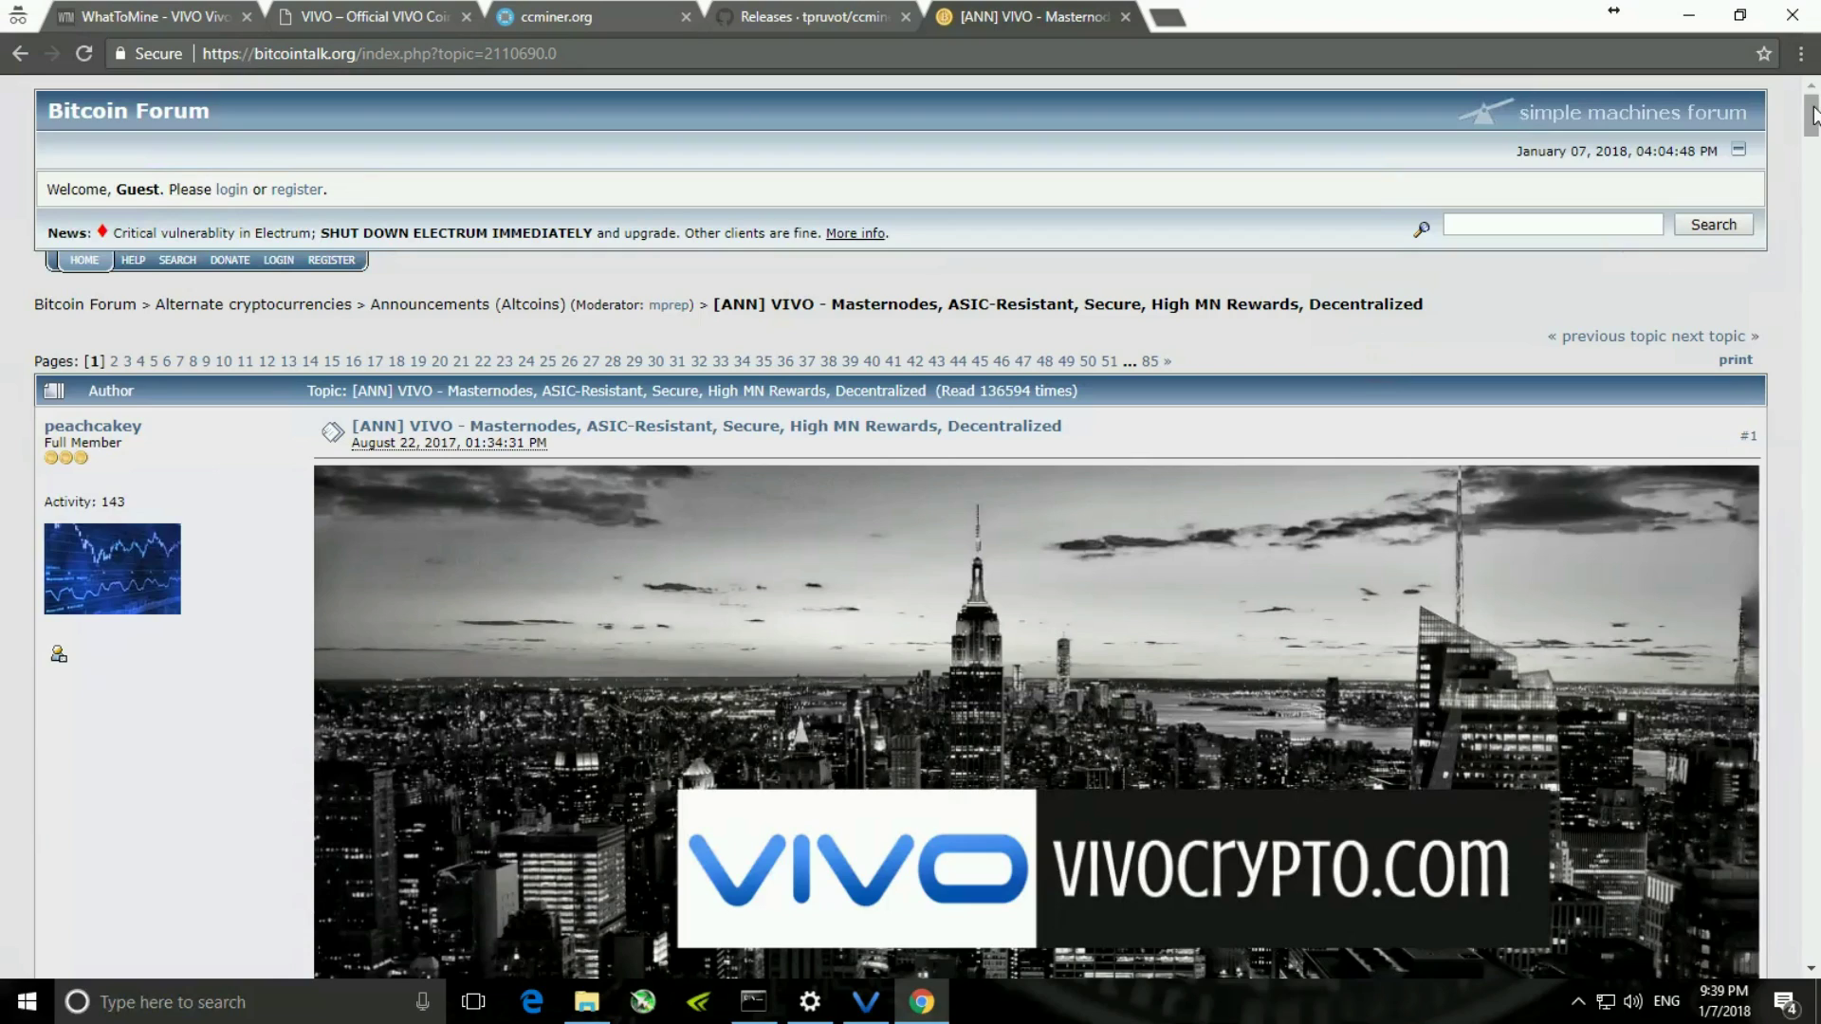
{"action": "left_click_drag", "start_coordinate": [1814, 122], "coordinate": [1813, 214]}
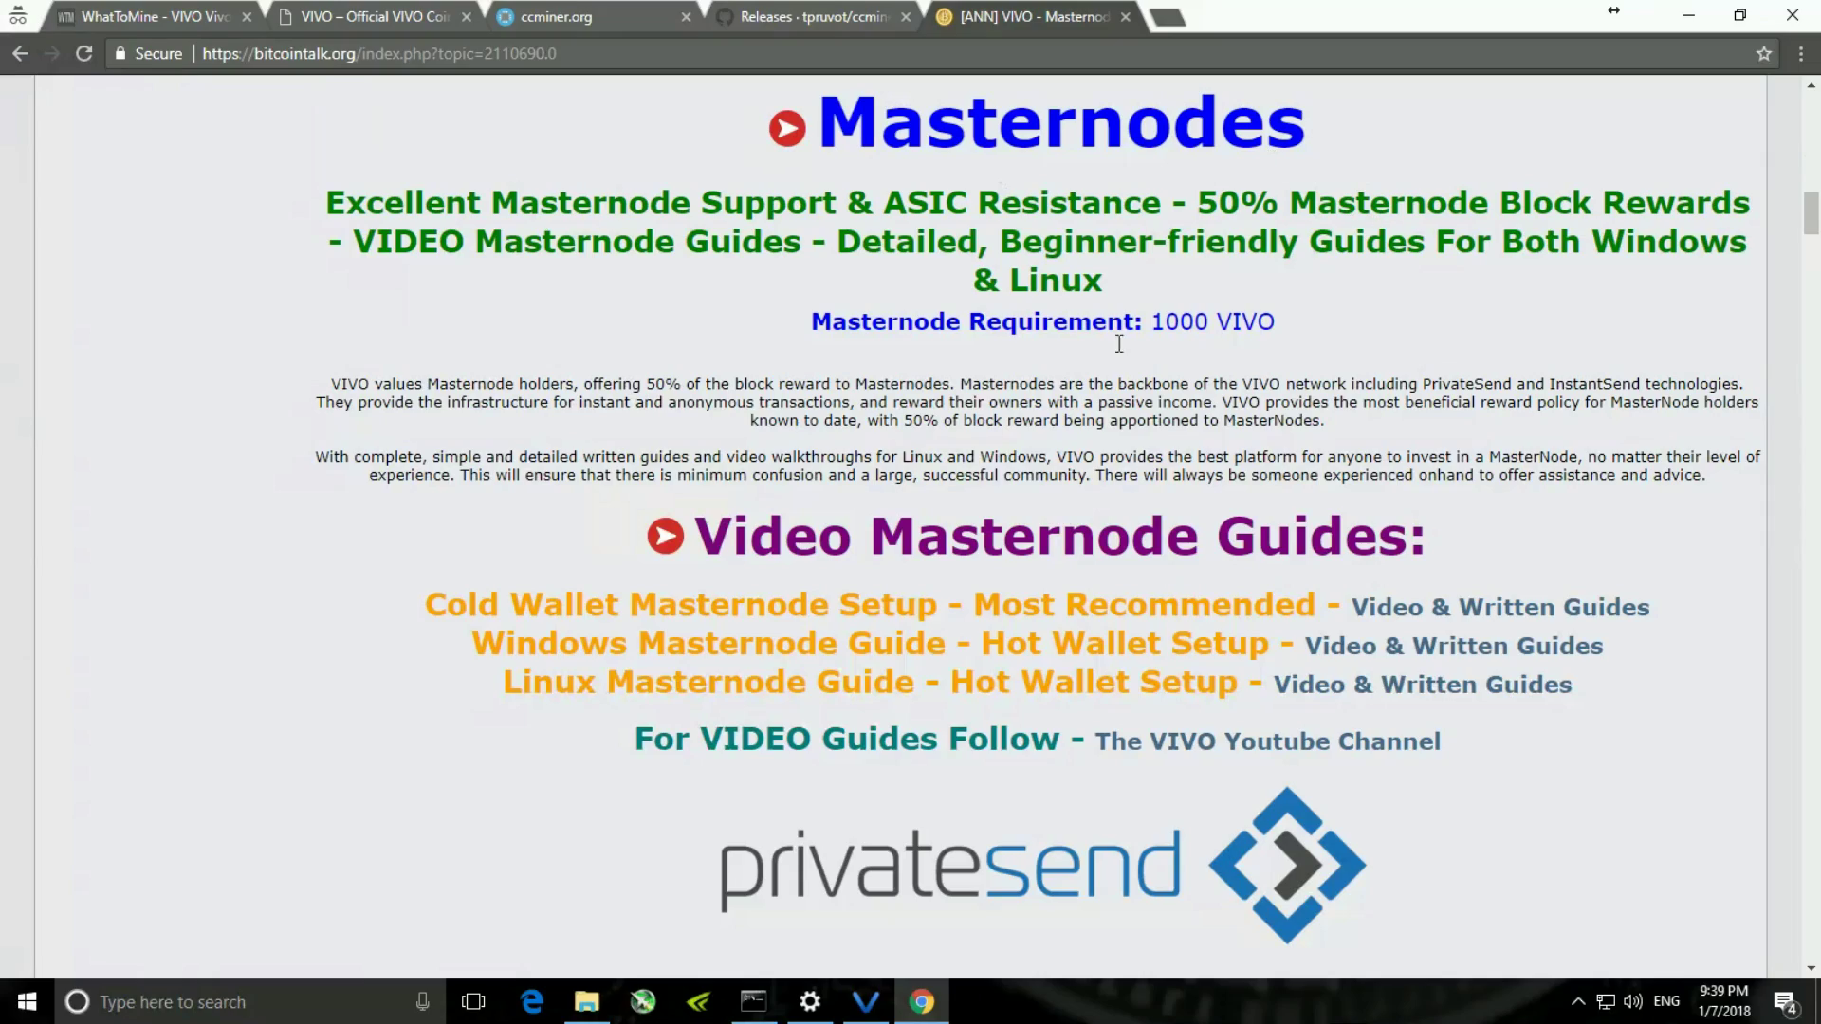
{"action": "left_click_drag", "start_coordinate": [1815, 211], "coordinate": [1816, 384]}
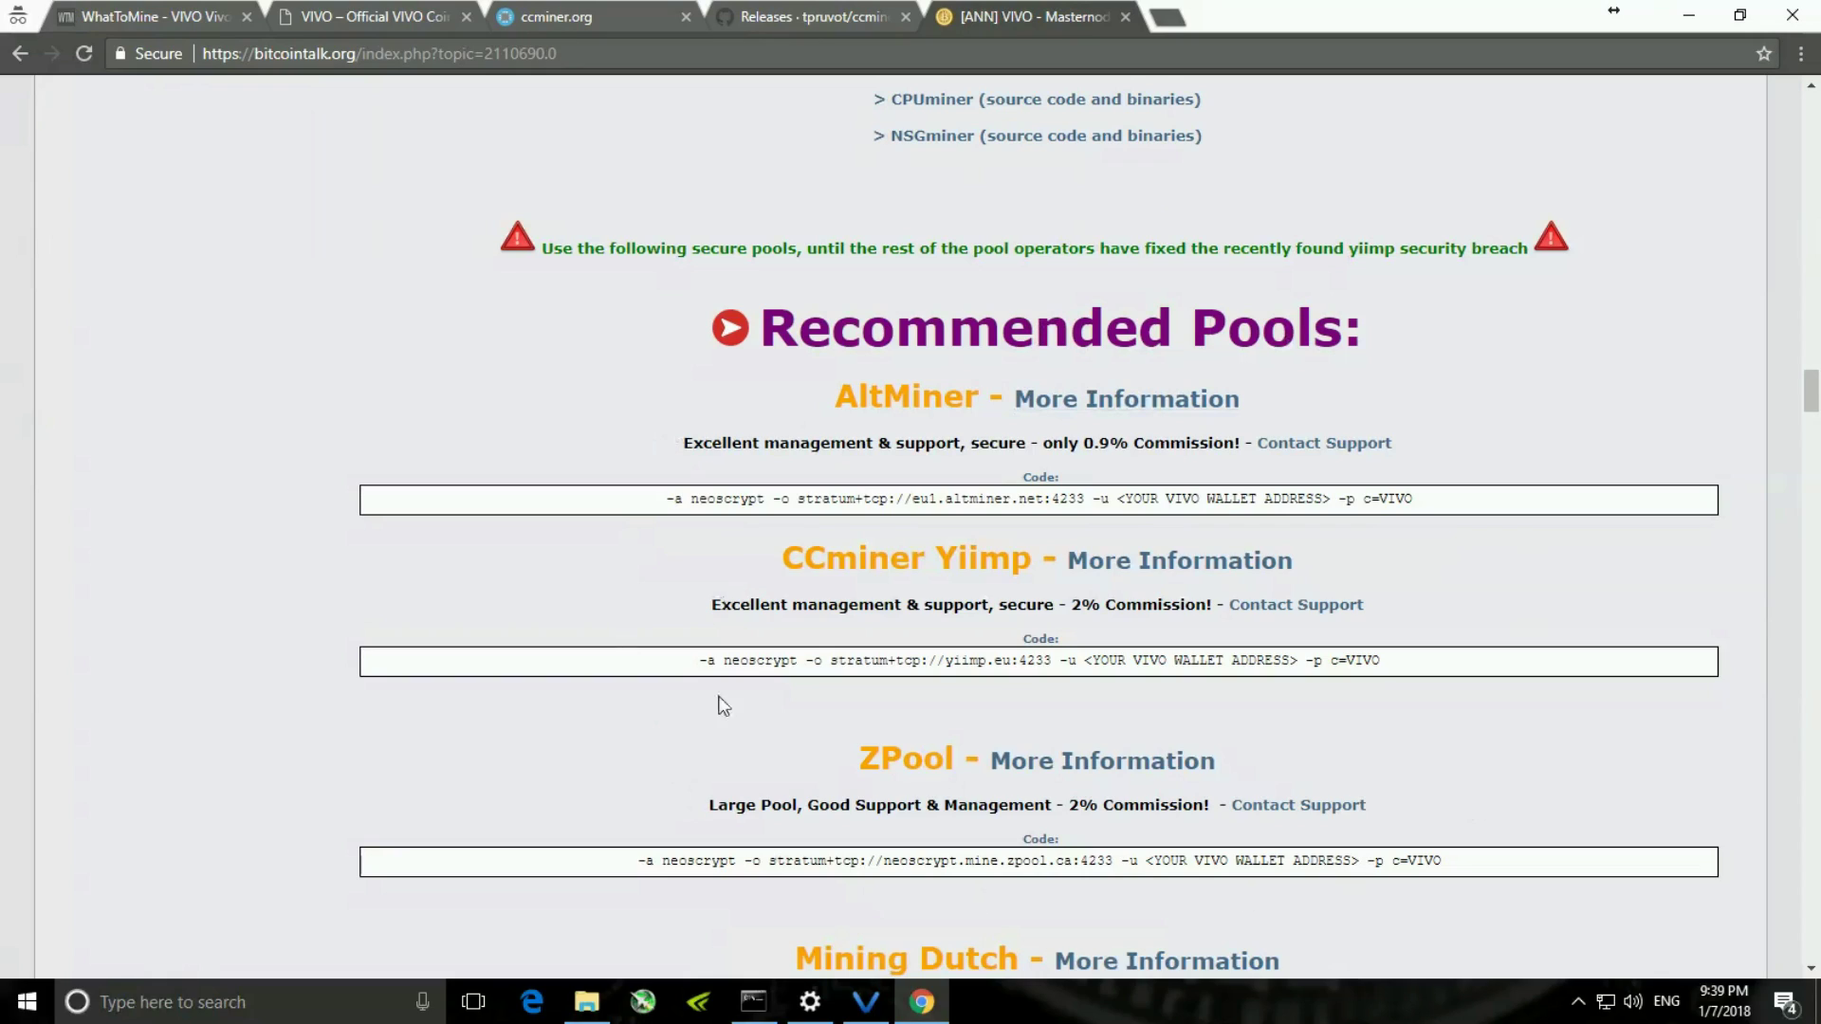
{"action": "mouse_move", "coordinate": [1816, 390]}
{"action": "left_mouse_down"}
{"action": "mouse_move", "coordinate": [1815, 450]}
{"action": "mouse_move", "coordinate": [1794, 356]}
{"action": "mouse_move", "coordinate": [1804, 405]}
{"action": "left_mouse_up"}
{"action": "left_click", "coordinate": [1678, 313]}
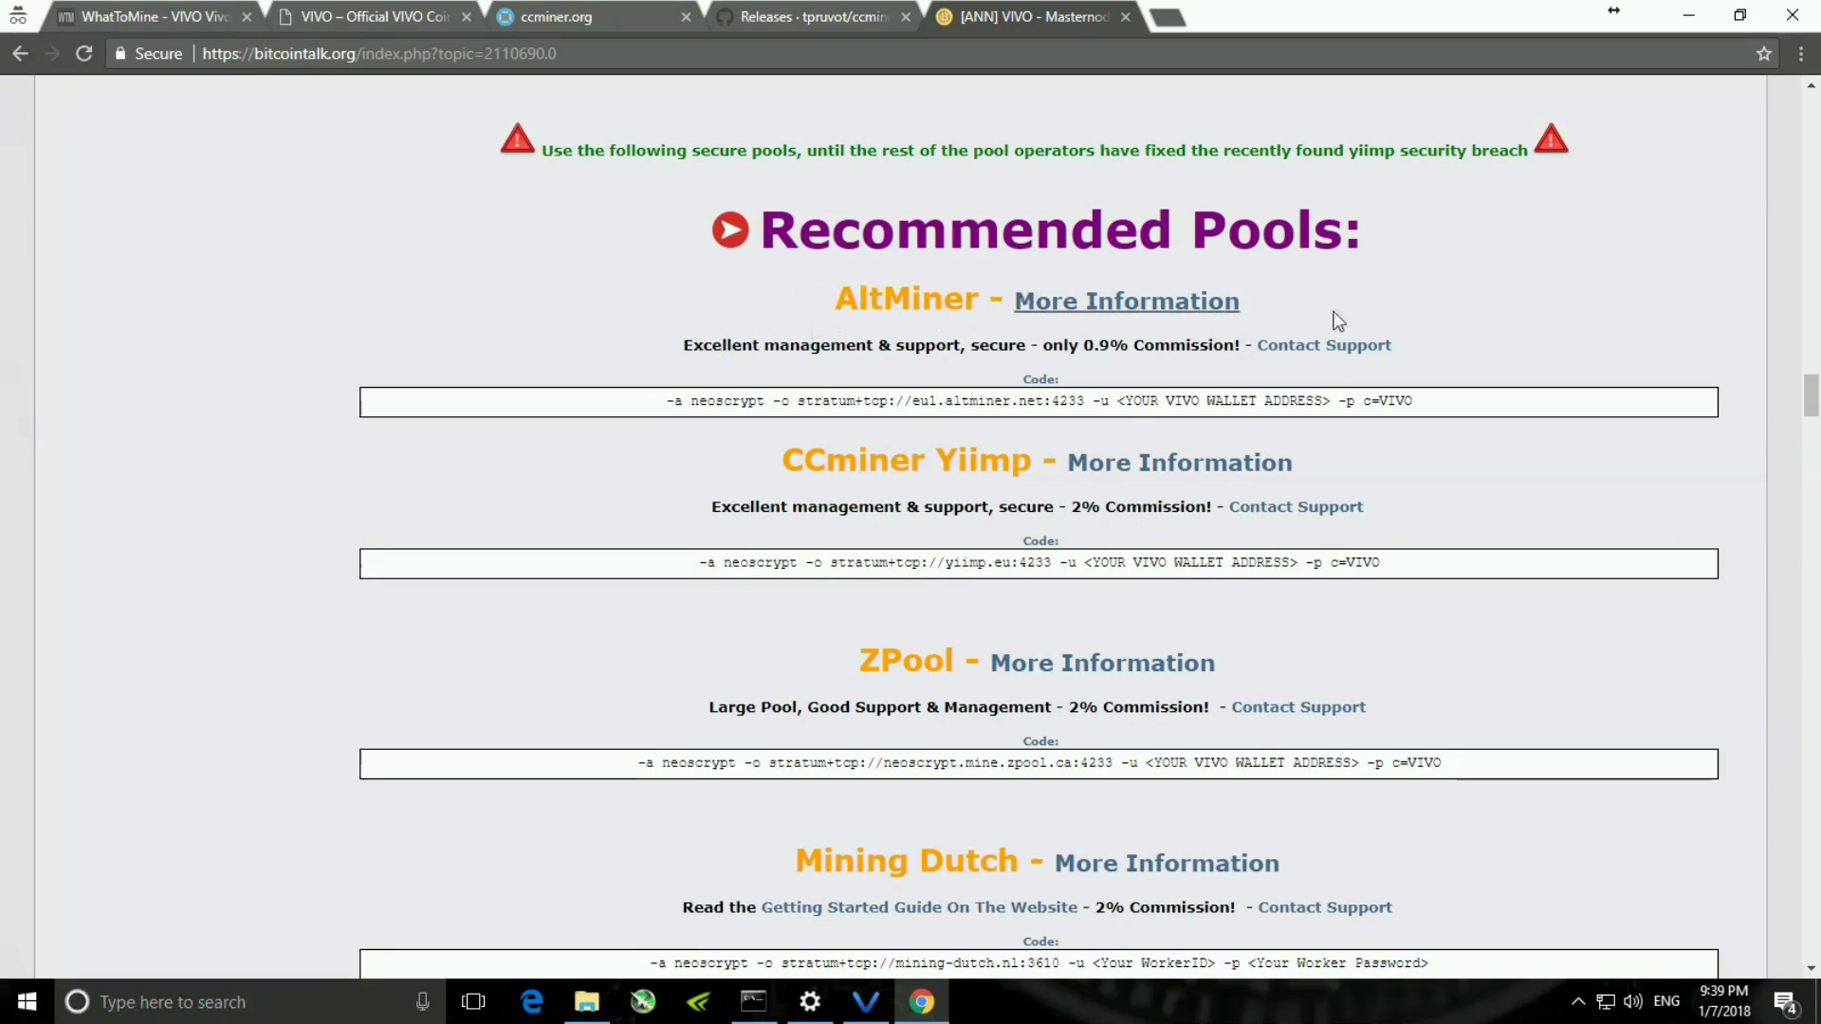
- Select AltMiner's neoscrypt command line for eu1.altminer.net:4233 (0.9% commission)
{"action": "left_click_drag", "start_coordinate": [1080, 343], "coordinate": [1130, 344]}
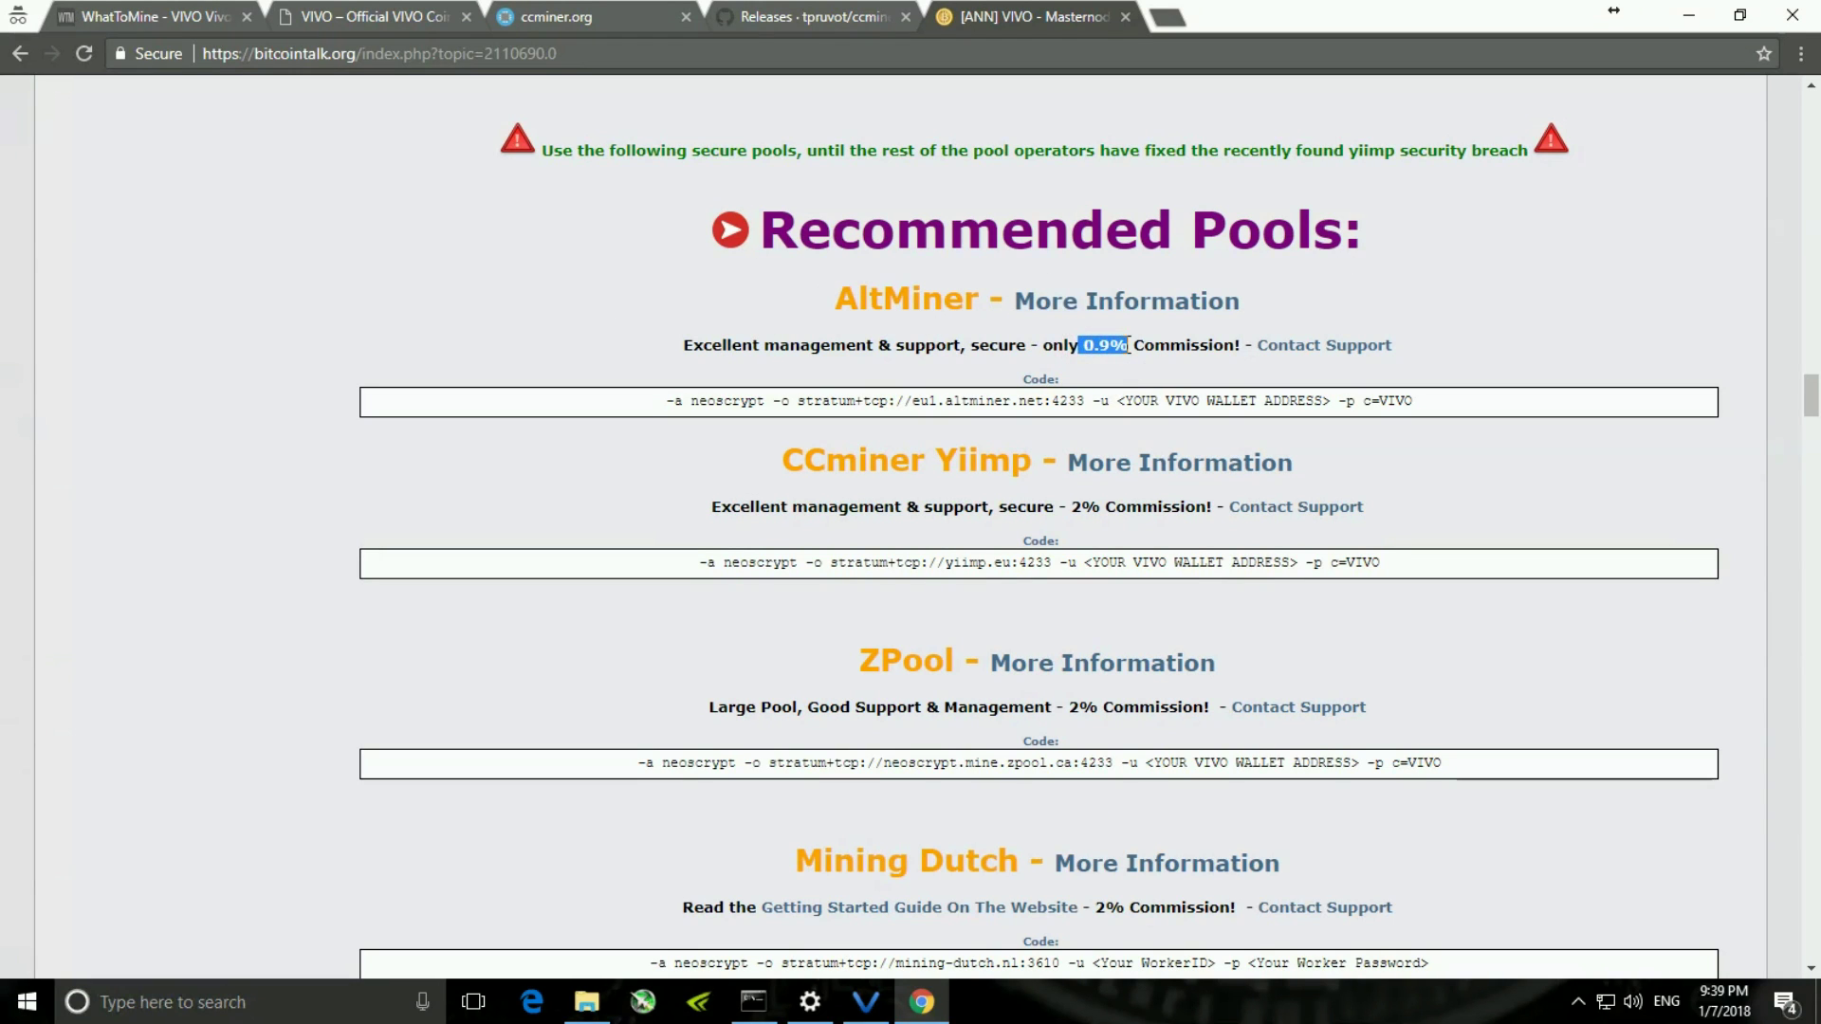
{"action": "left_click", "coordinate": [1491, 316]}
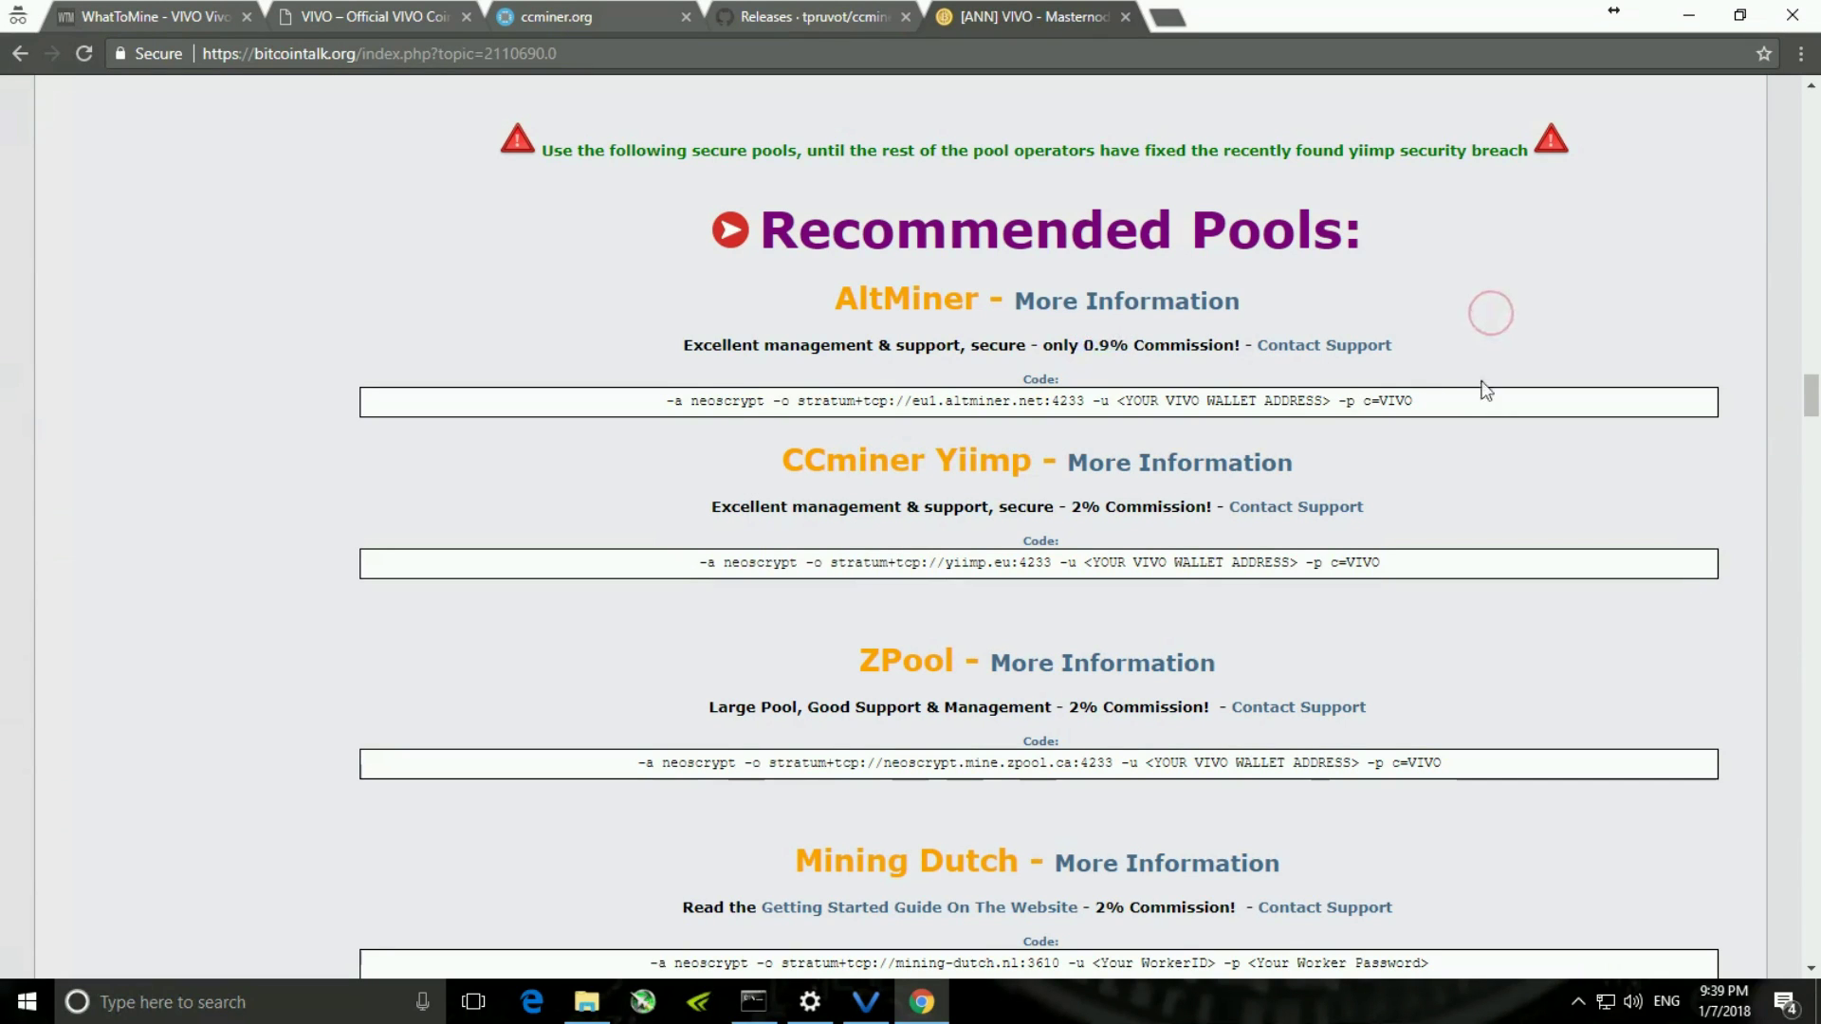
{"action": "left_click_drag", "start_coordinate": [1465, 402], "coordinate": [649, 416]}
{"action": "key", "text": "ctrl+c"}
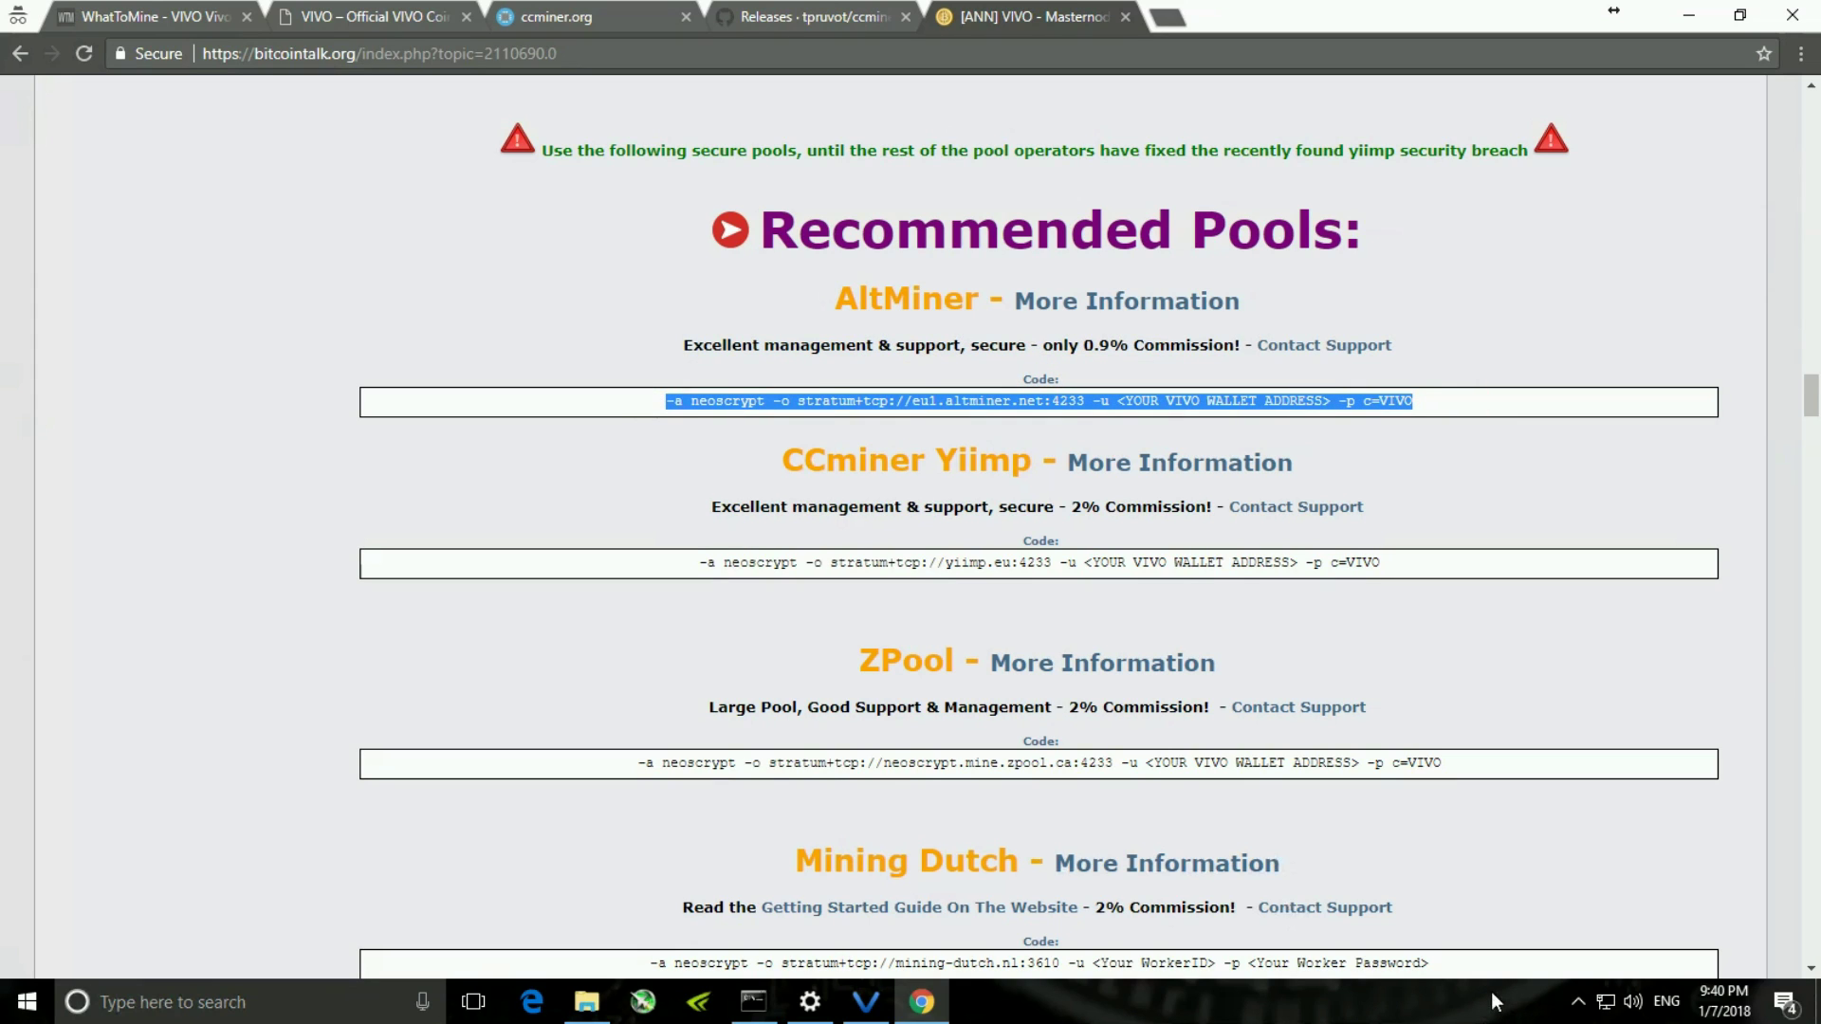
- Paste the AltMiner command into a new maximized Notepad document
{"action": "key", "text": "super+r"}
{"action": "type", "text": "notepad"}
{"action": "key", "text": "Return"}
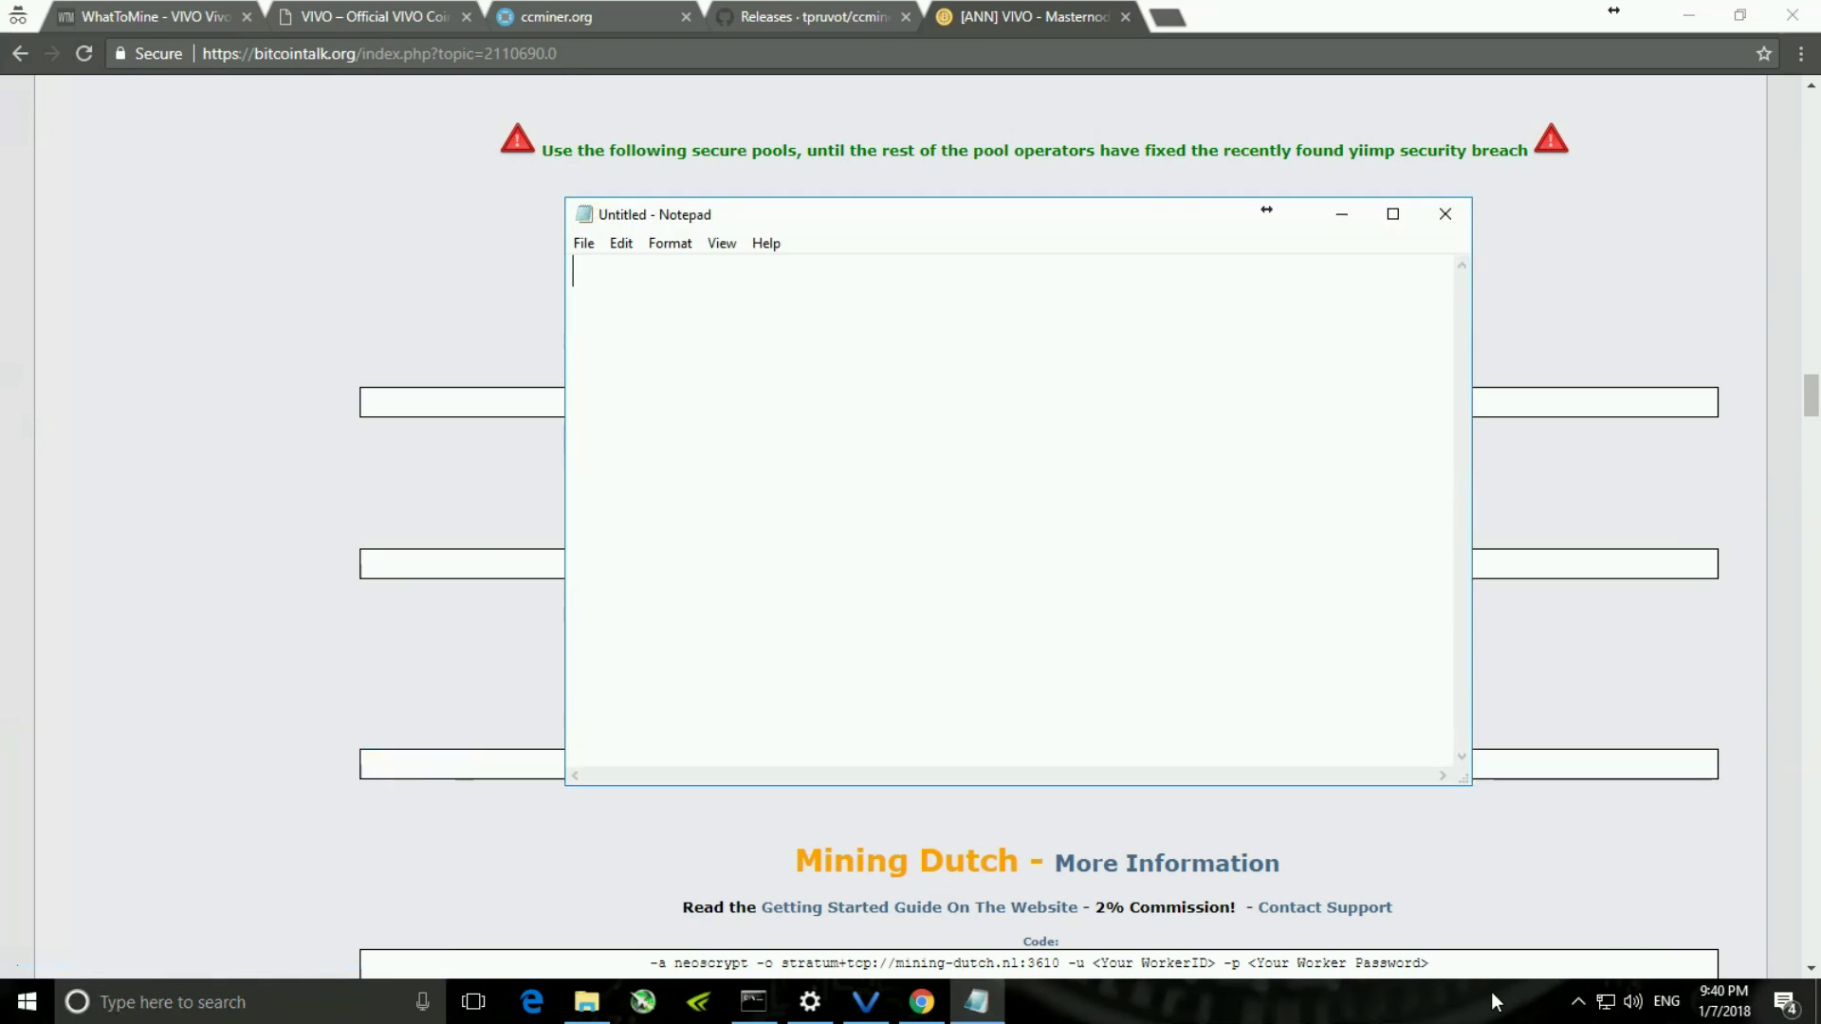
{"action": "key", "text": "ctrl+v"}
{"action": "left_click", "coordinate": [1393, 214]}
- Set the command text to font size 20, then edit the ccminer-x64 file name to copy it
{"action": "left_click", "coordinate": [91, 415]}
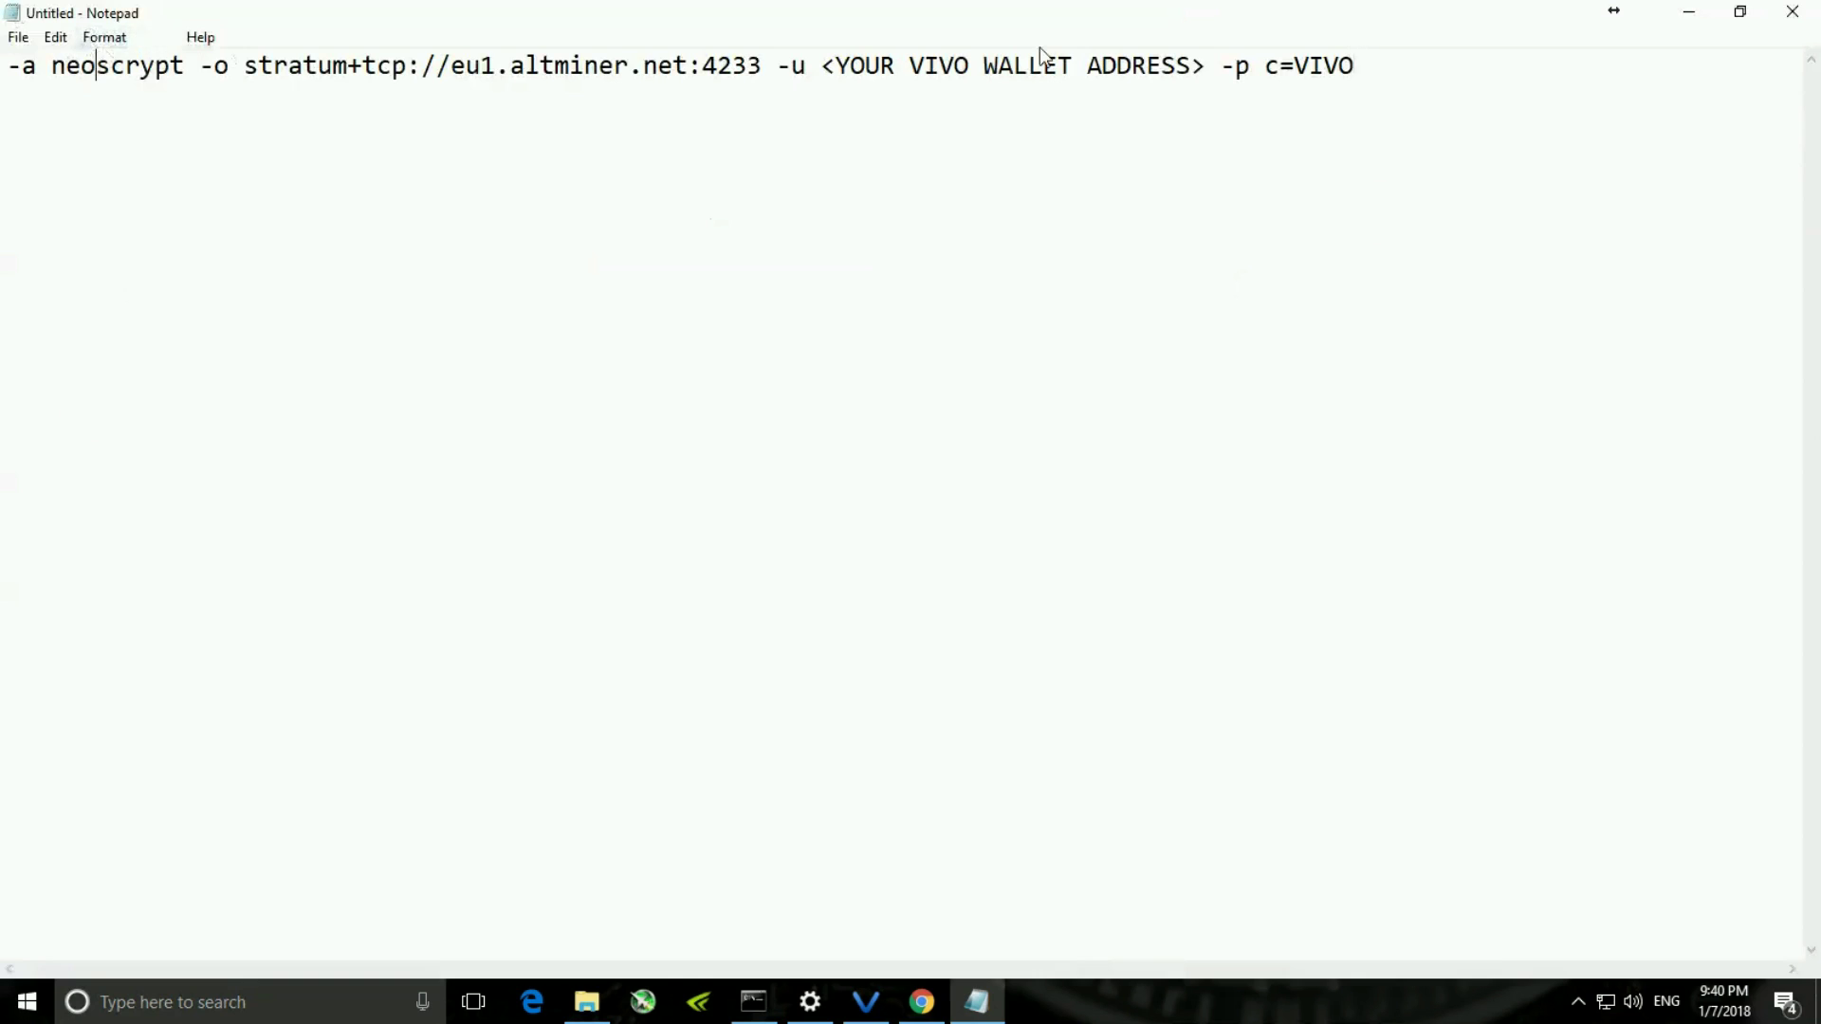
{"action": "left_click_drag", "start_coordinate": [1366, 66], "coordinate": [8, 68]}
{"action": "left_click", "coordinate": [104, 37]}
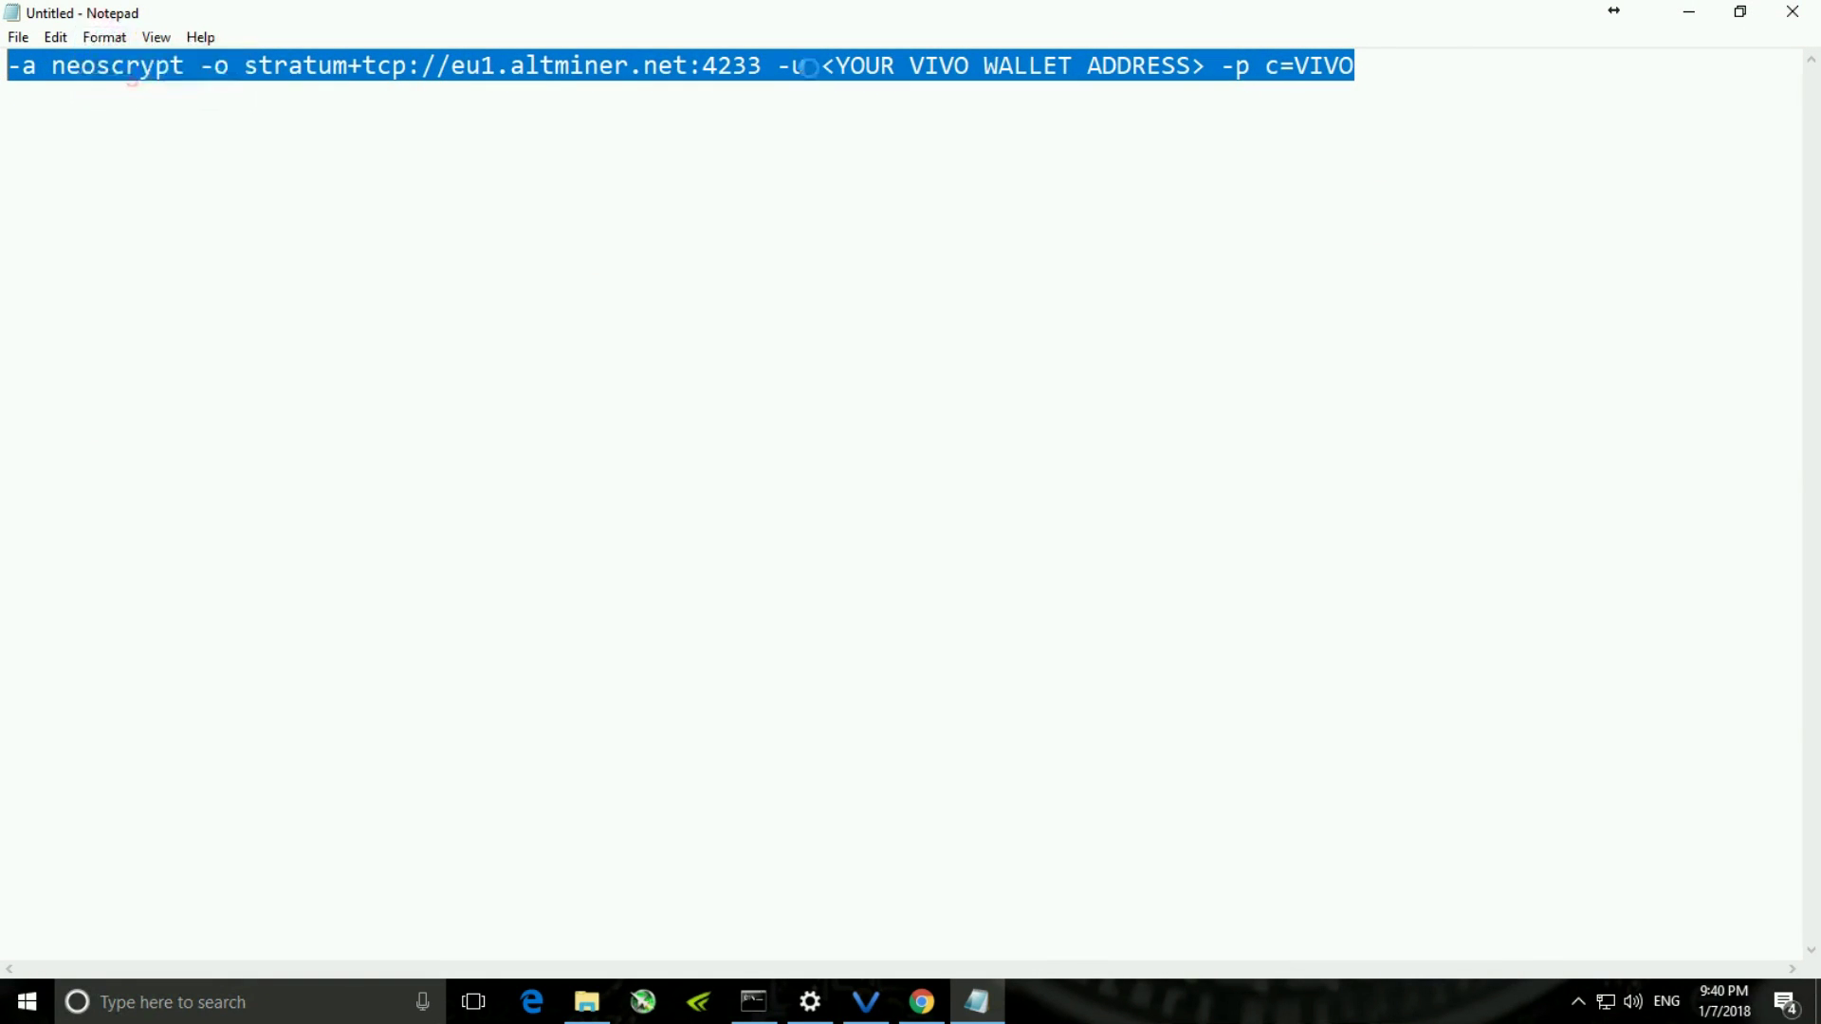
{"action": "left_click", "coordinate": [138, 92]}
{"action": "left_click", "coordinate": [441, 286]}
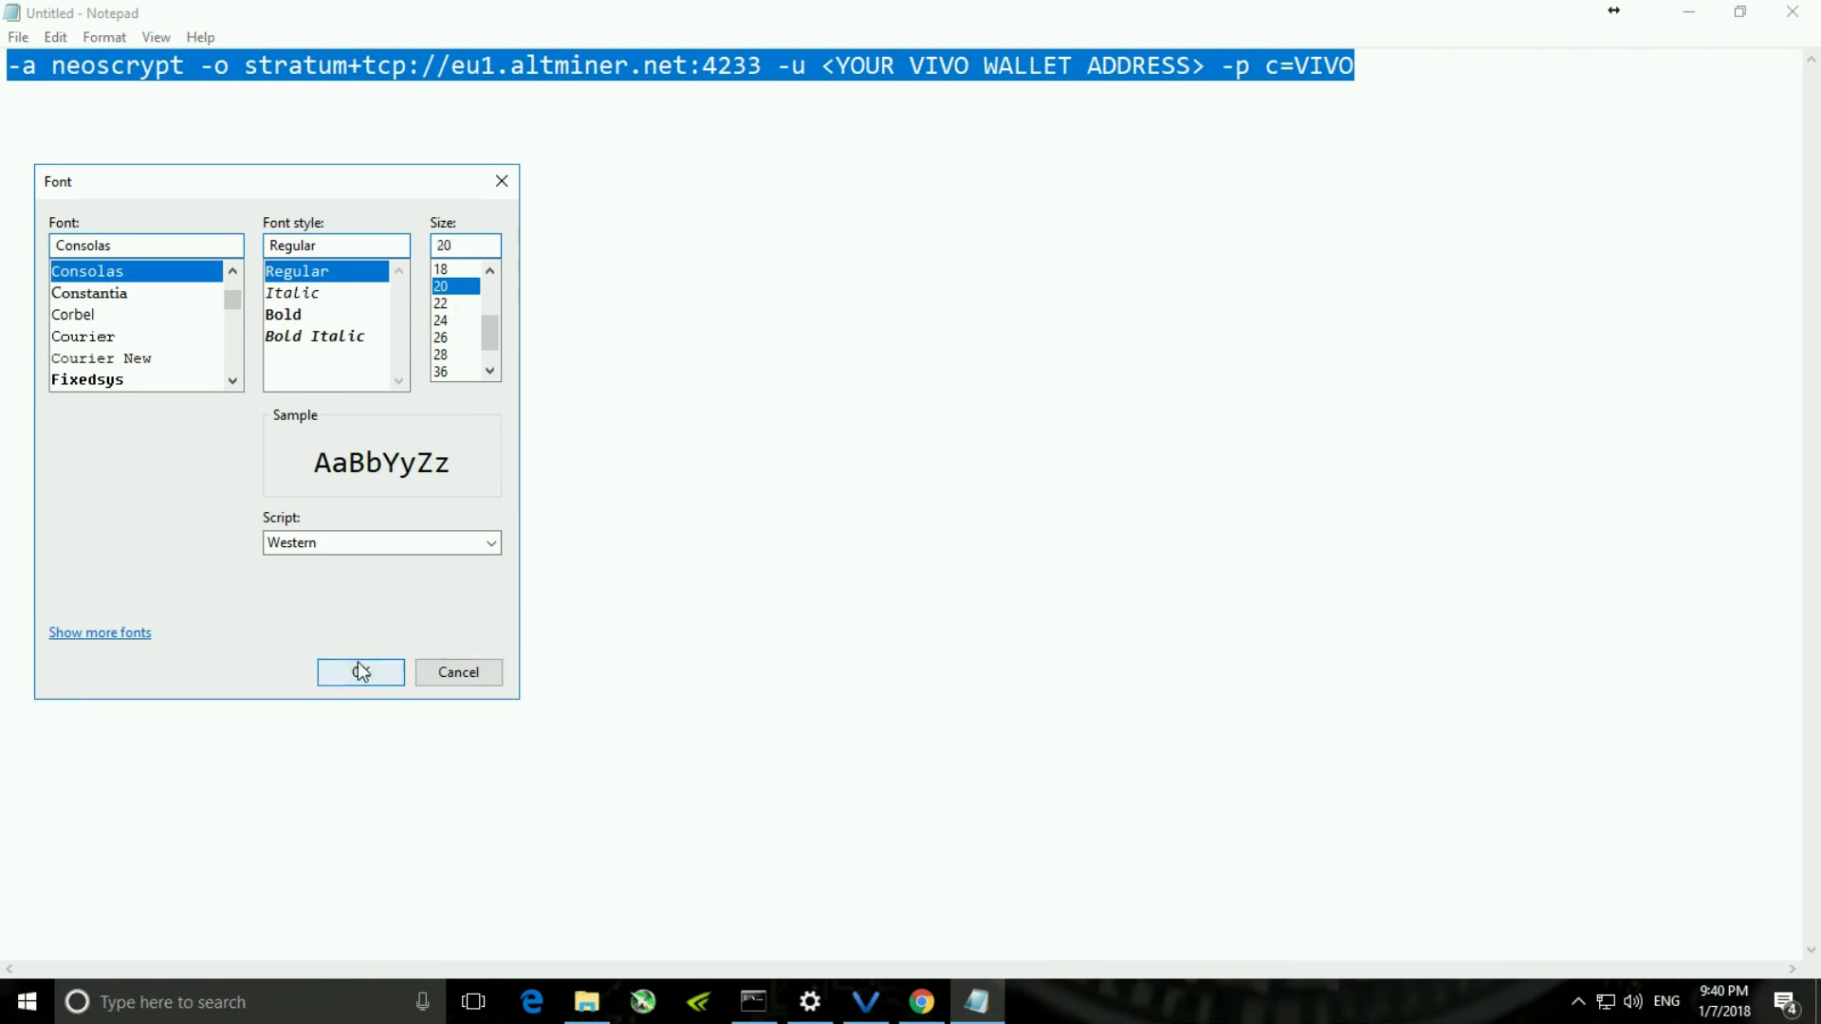
{"action": "left_click", "coordinate": [360, 672]}
{"action": "left_click", "coordinate": [670, 407]}
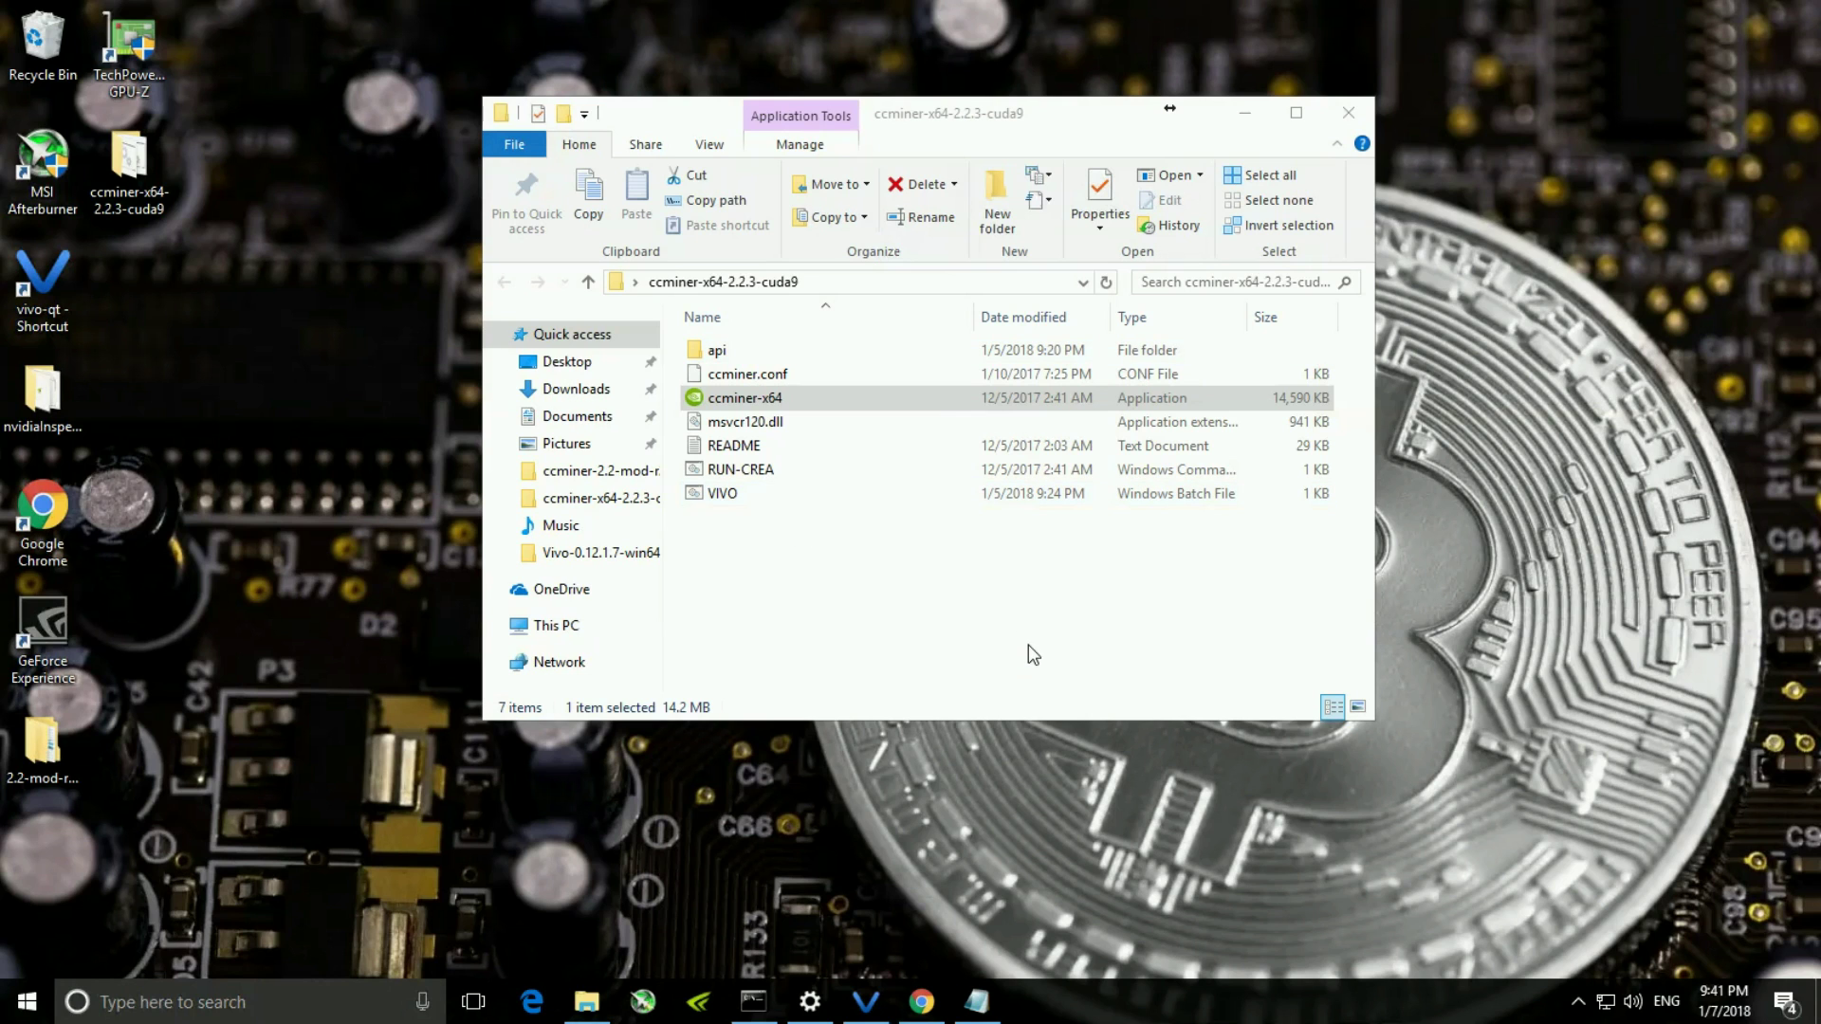
{"action": "double_click", "coordinate": [759, 402]}
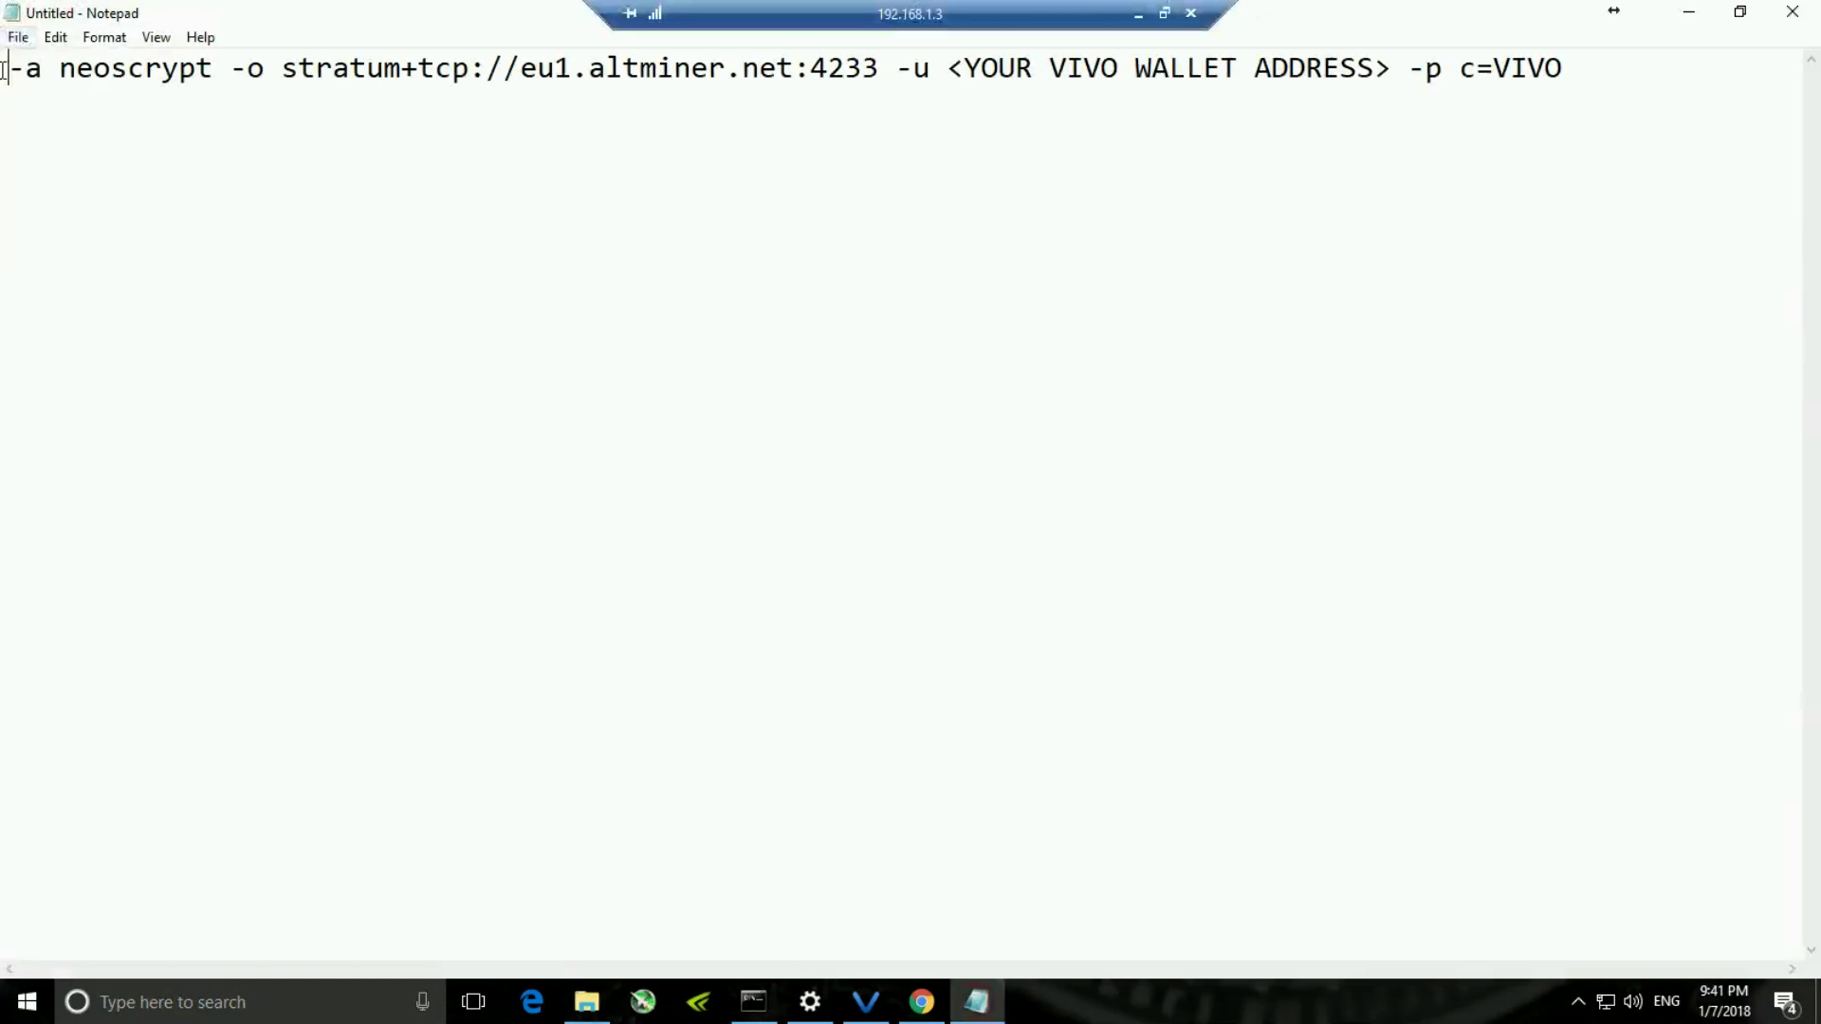
- Prefix the command with ccminer-x64, then select the wallet address placeholder
{"action": "type", "text": "ccminer-x64"}
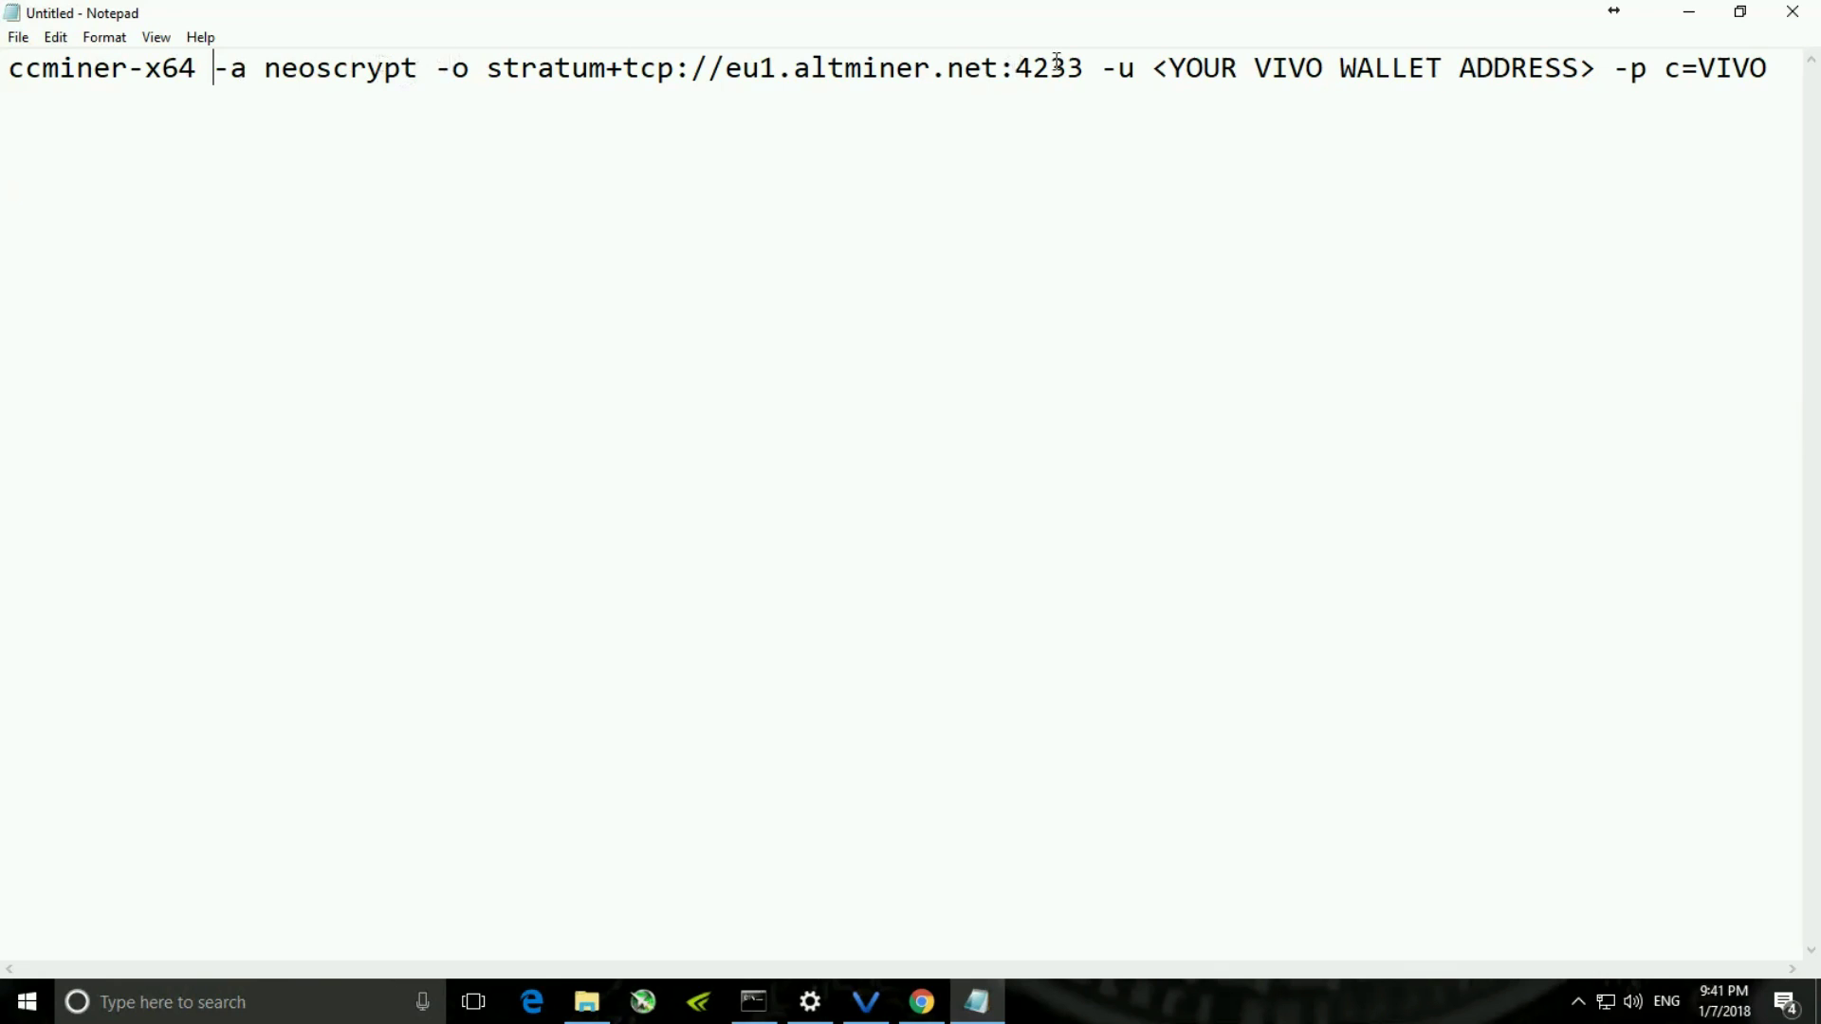
{"action": "double_click", "coordinate": [1170, 68]}
{"action": "left_click_drag", "start_coordinate": [1169, 68], "coordinate": [1547, 66]}
- Bring Vivo Core Wallet to the front and go to its Receive page
{"action": "left_click", "coordinate": [1328, 450]}
{"action": "left_click", "coordinate": [937, 800]}
{"action": "left_click", "coordinate": [870, 1002]}
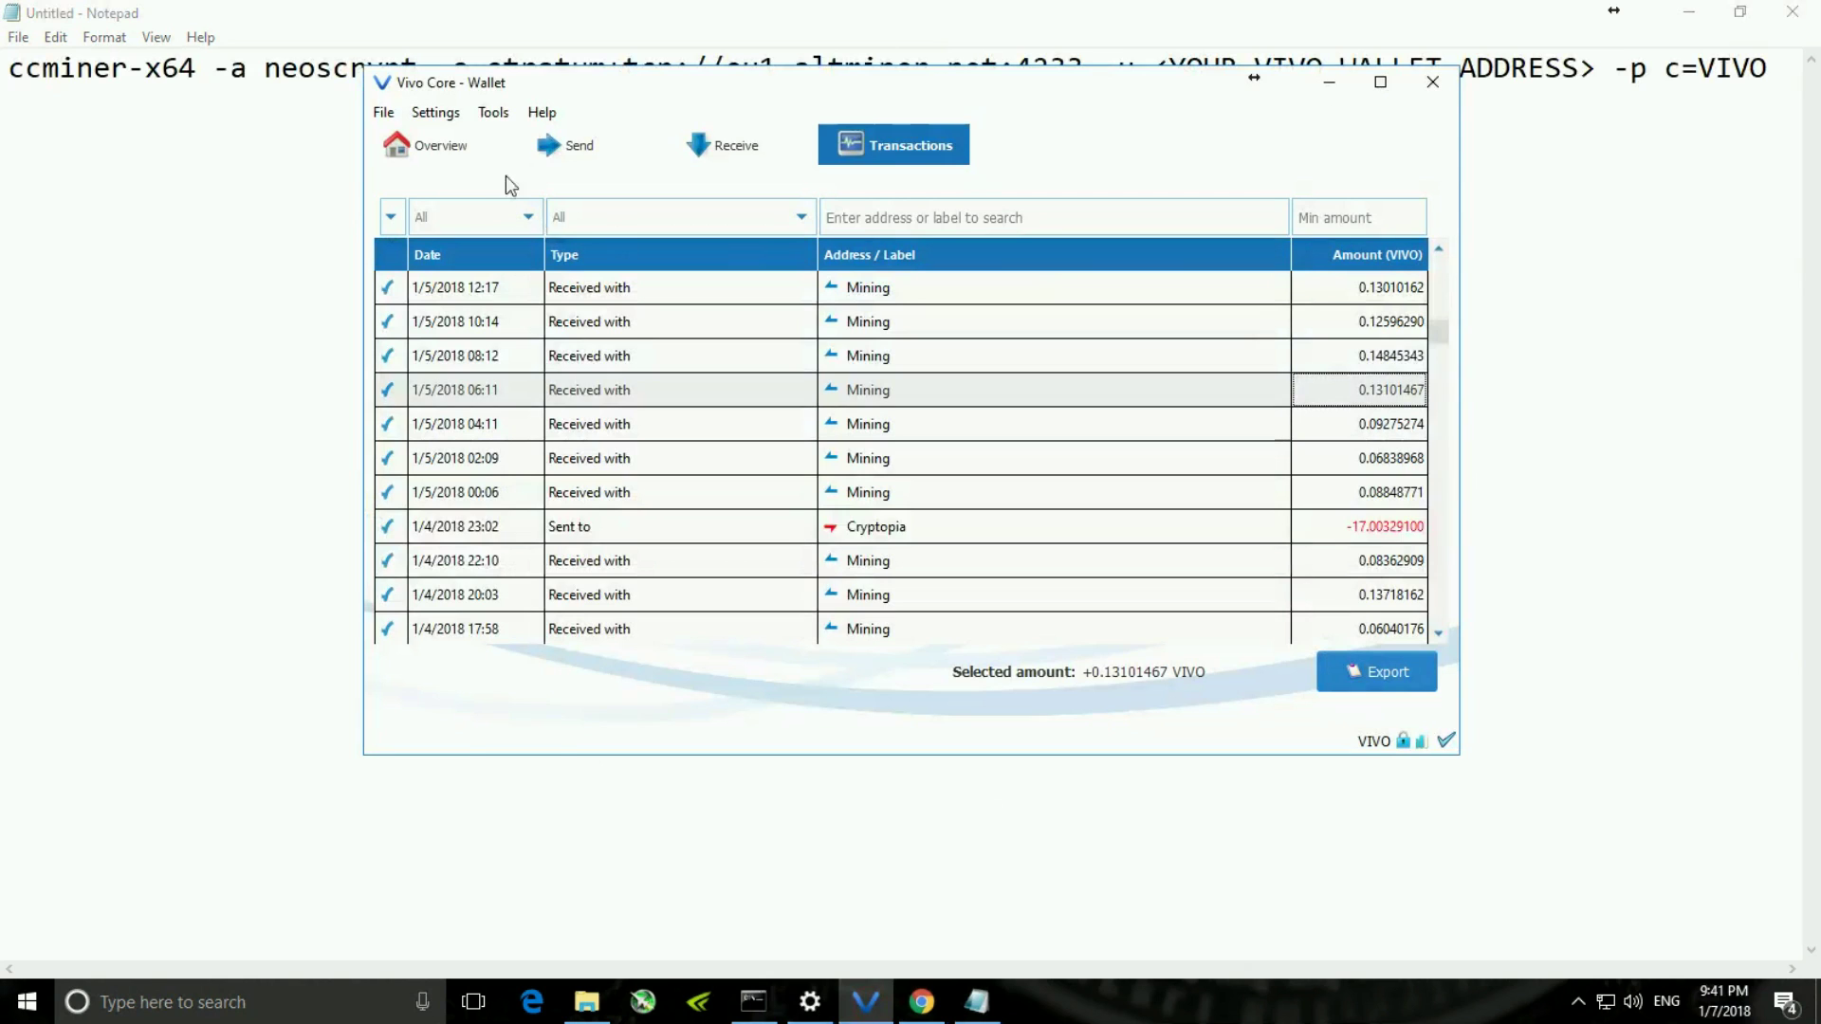
{"action": "left_click", "coordinate": [438, 150]}
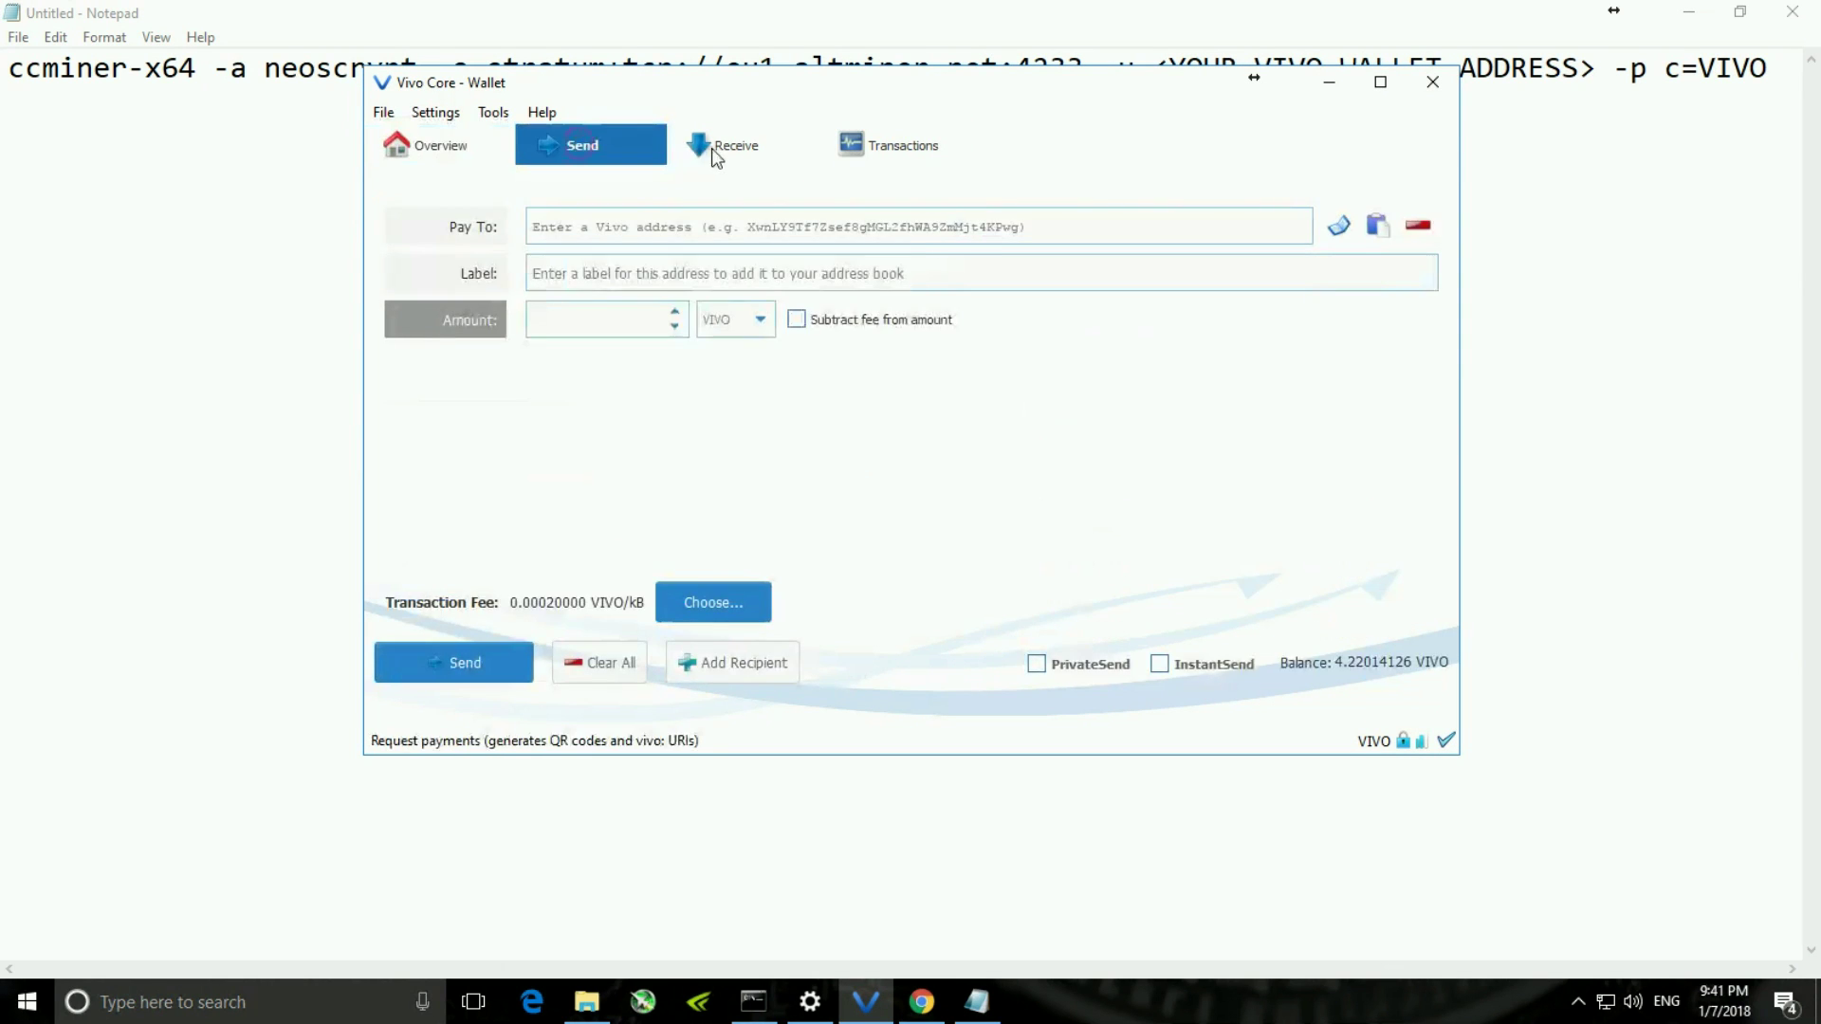
{"action": "left_click", "coordinate": [710, 148]}
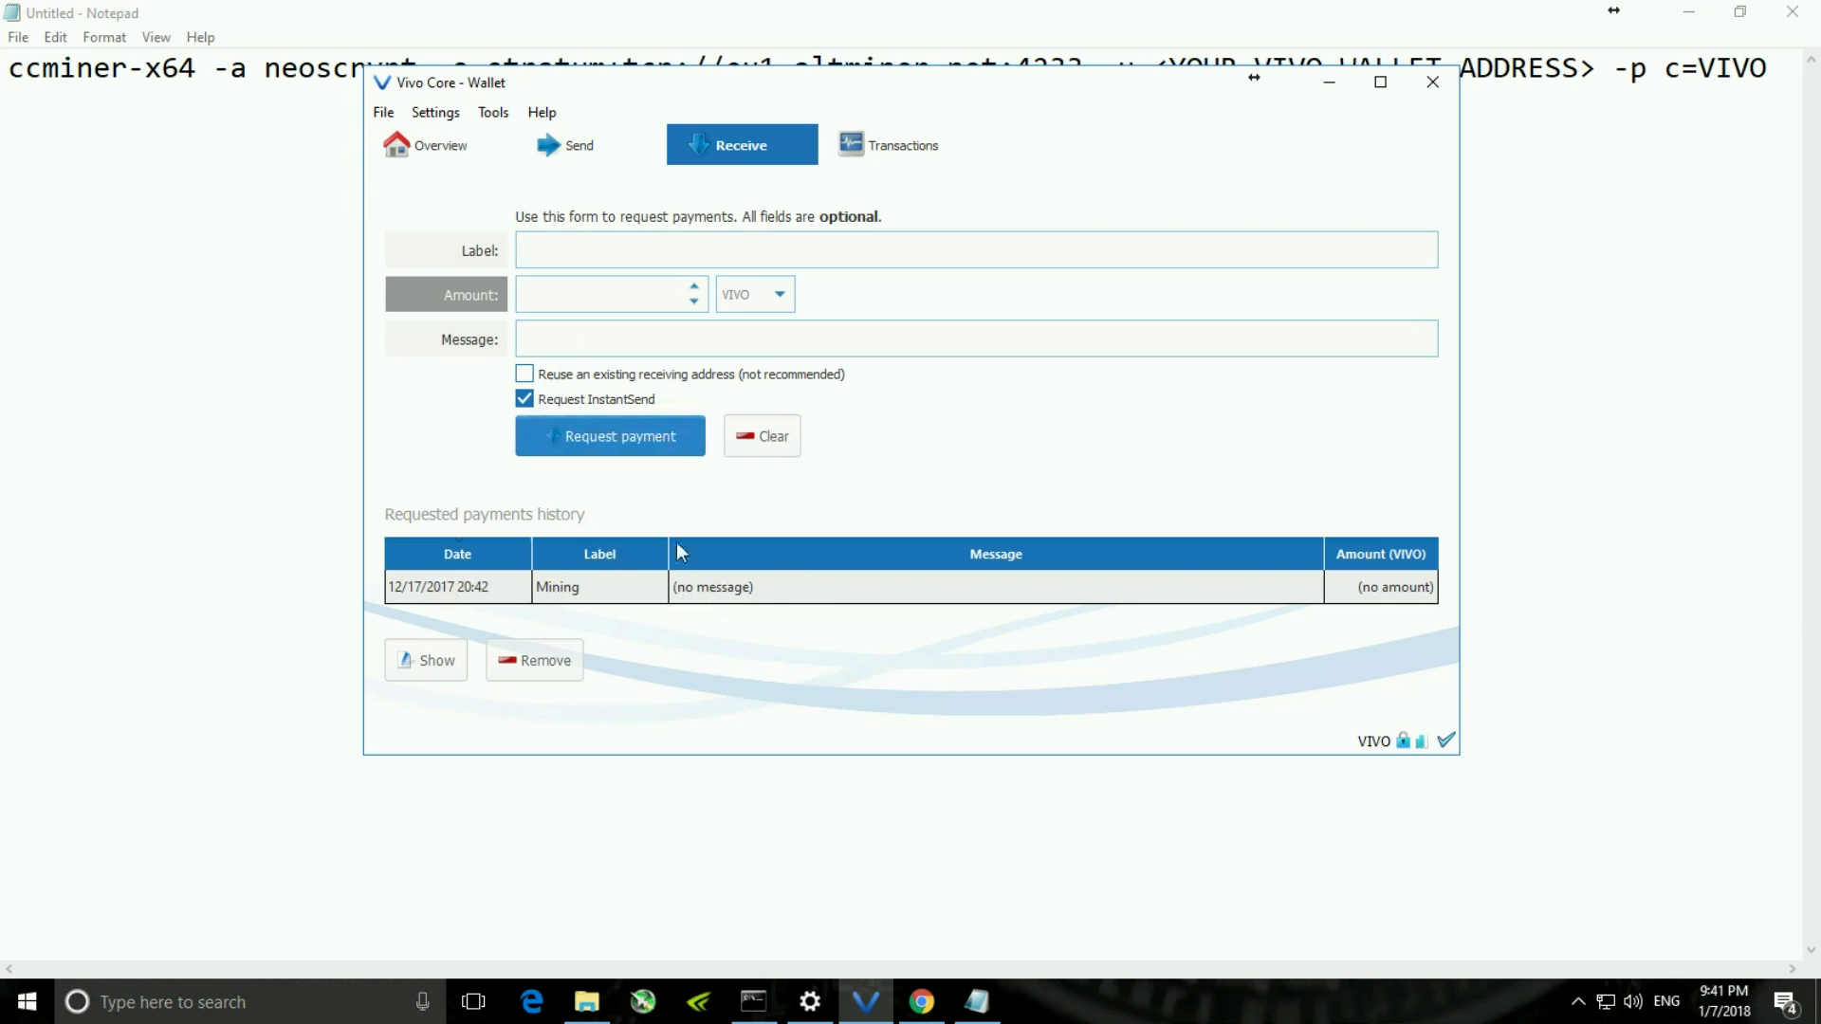
- Copy the Mining request's receiving address and return to the Notepad command line
{"action": "double_click", "coordinate": [721, 584]}
{"action": "left_click", "coordinate": [858, 736]}
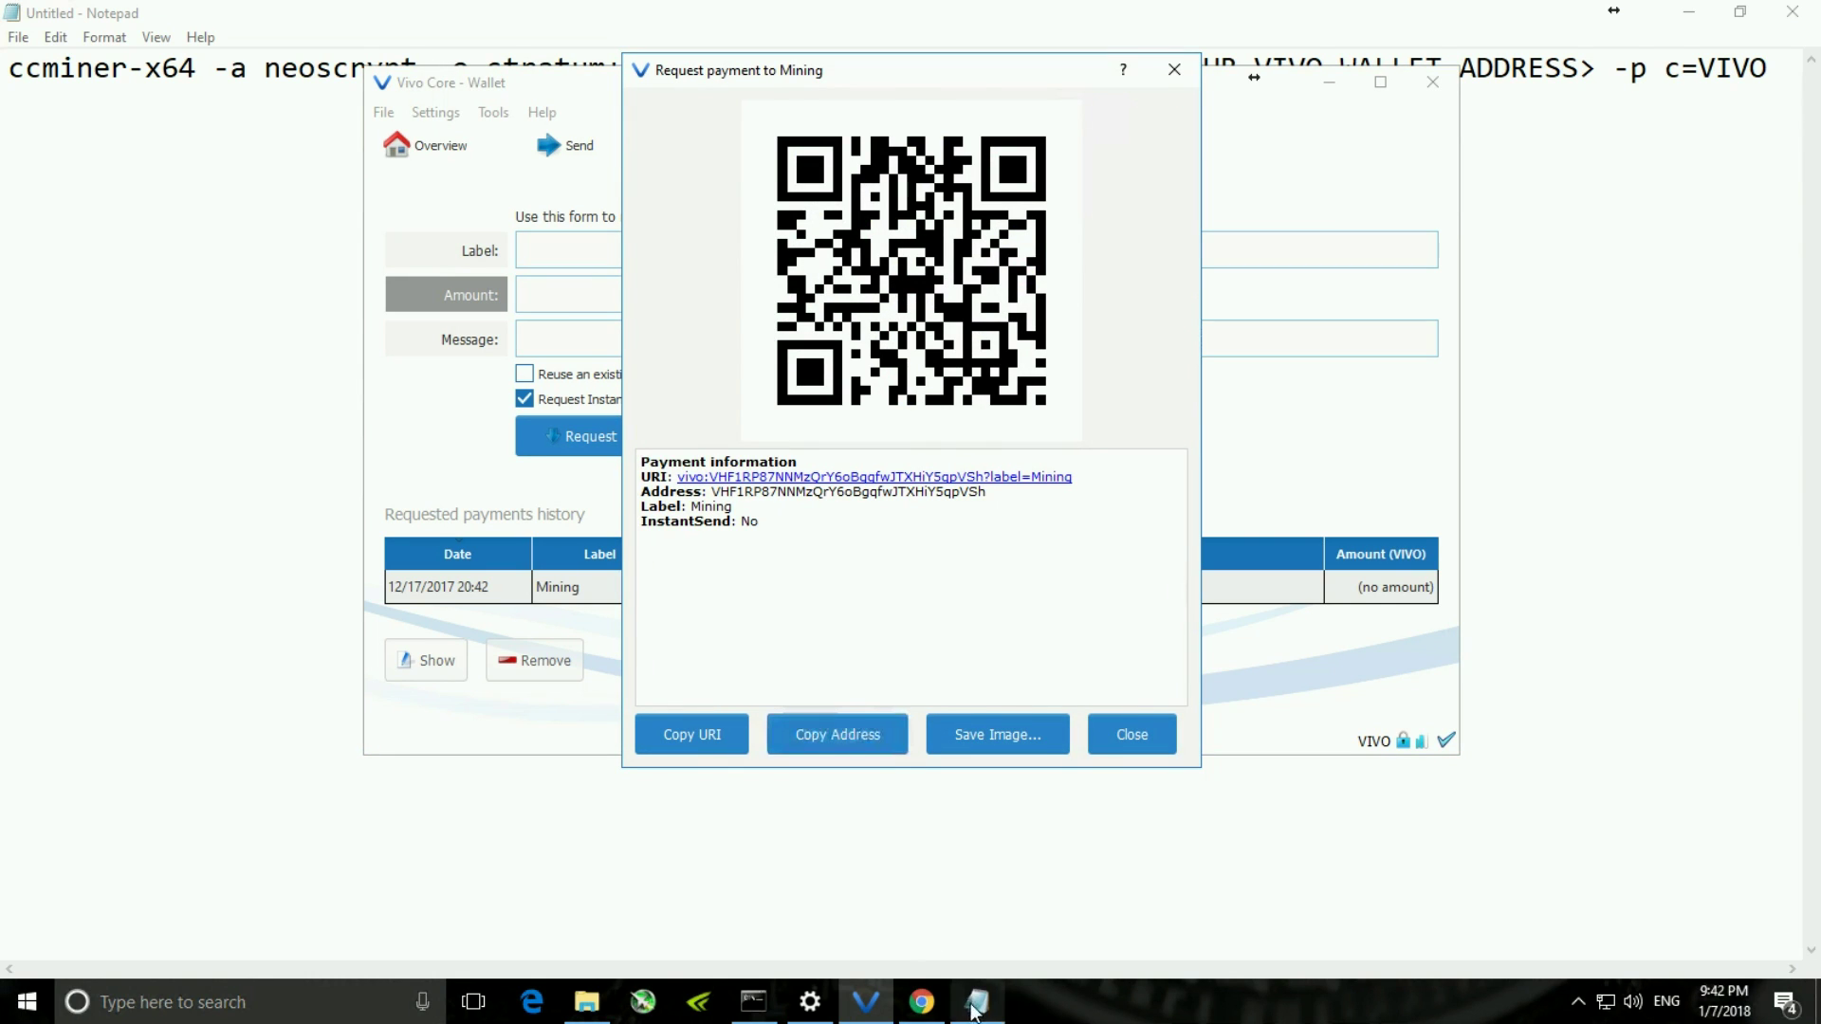
{"action": "left_click", "coordinate": [977, 1002]}
{"action": "left_click_drag", "start_coordinate": [1169, 65], "coordinate": [1444, 68]}
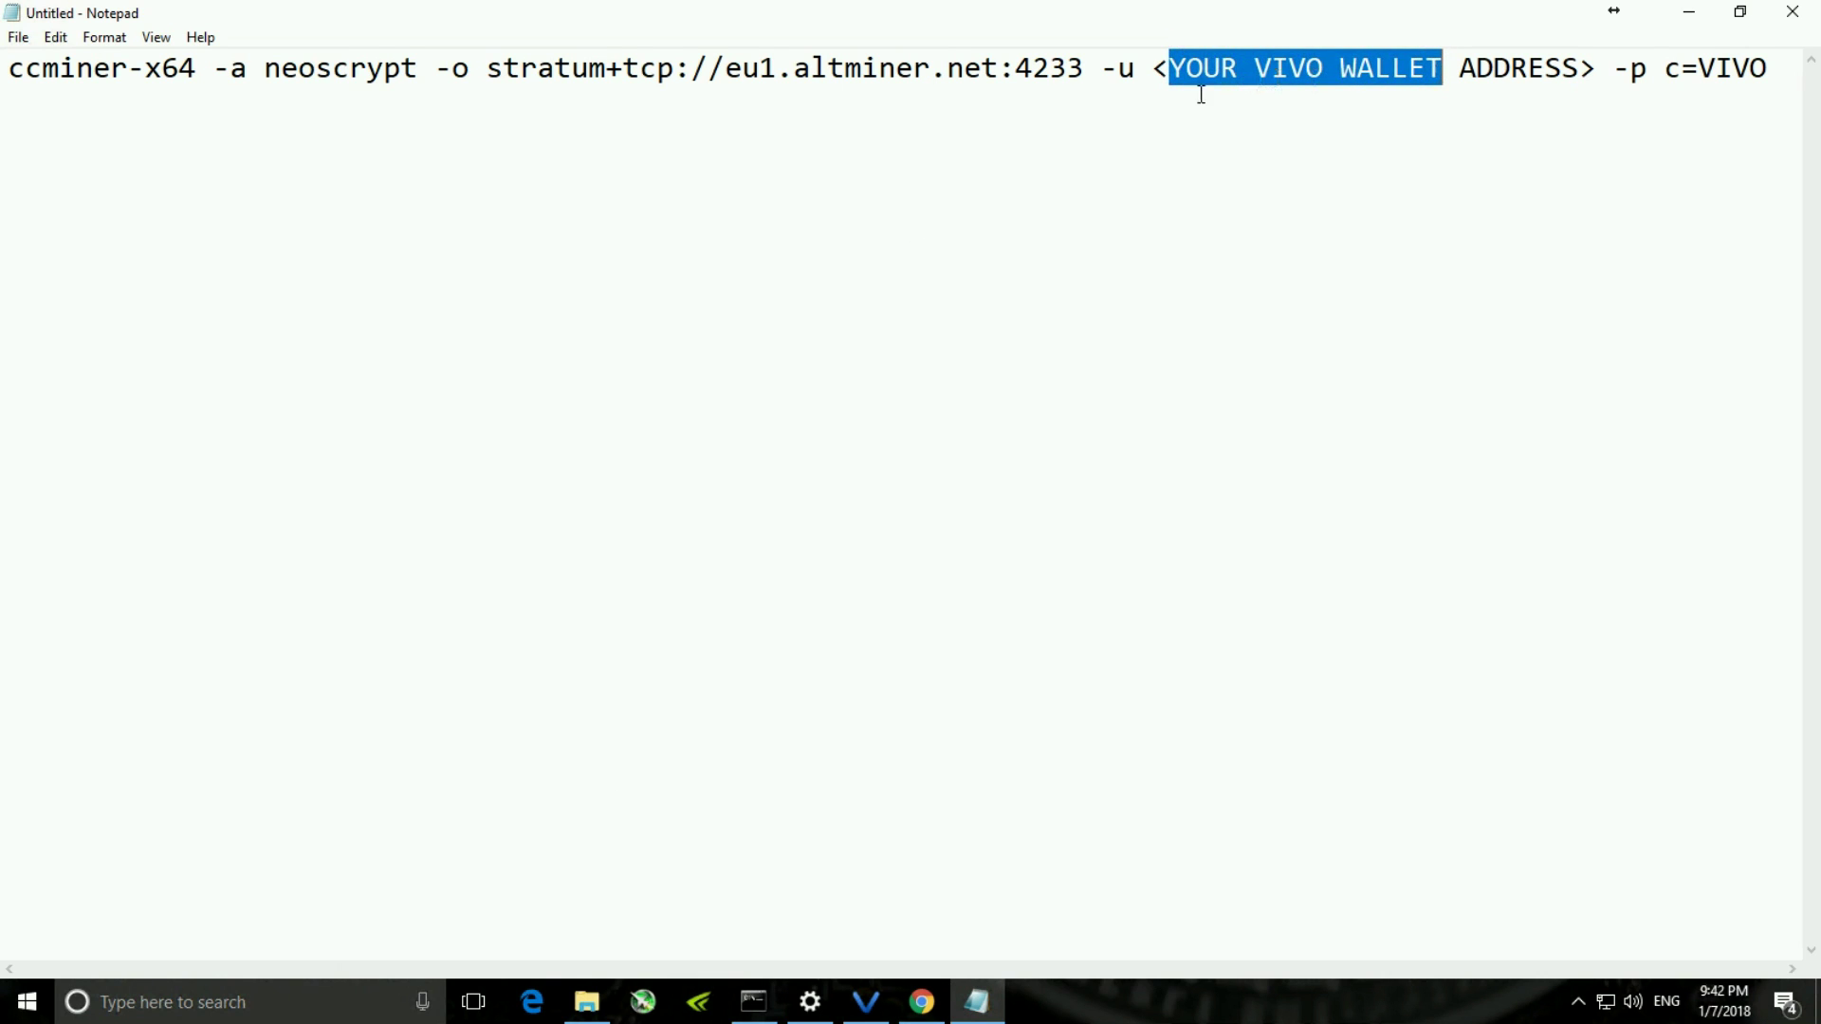
- Swap the <YOUR VIVO WALLET ADDRESS> placeholder for the pasted Vivo receiving address
{"action": "left_click", "coordinate": [1168, 78]}
{"action": "left_click_drag", "start_coordinate": [1150, 59], "coordinate": [1600, 65]}
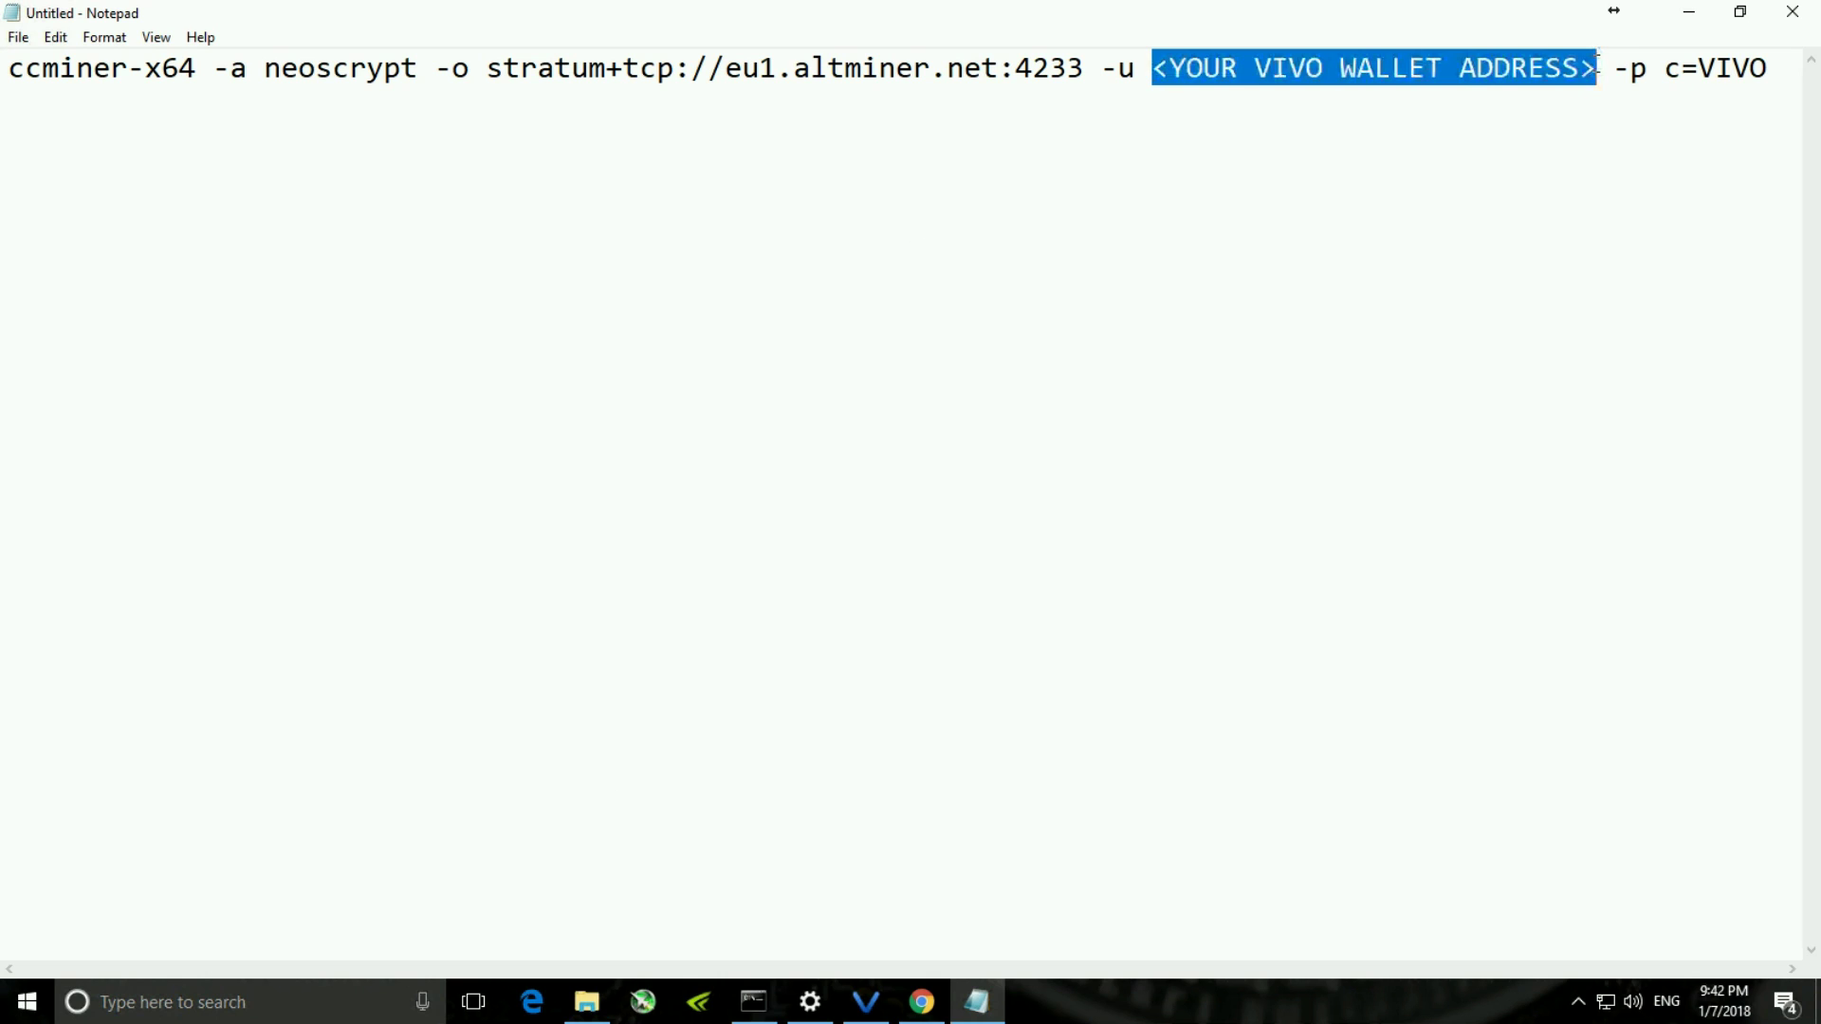
{"action": "key", "text": "BackSpace"}
{"action": "type", "text": "VHF1RP87NNMzQrY6oBgqfwJTXHiY5qpVSh"}
{"action": "left_click", "coordinate": [1528, 309]}
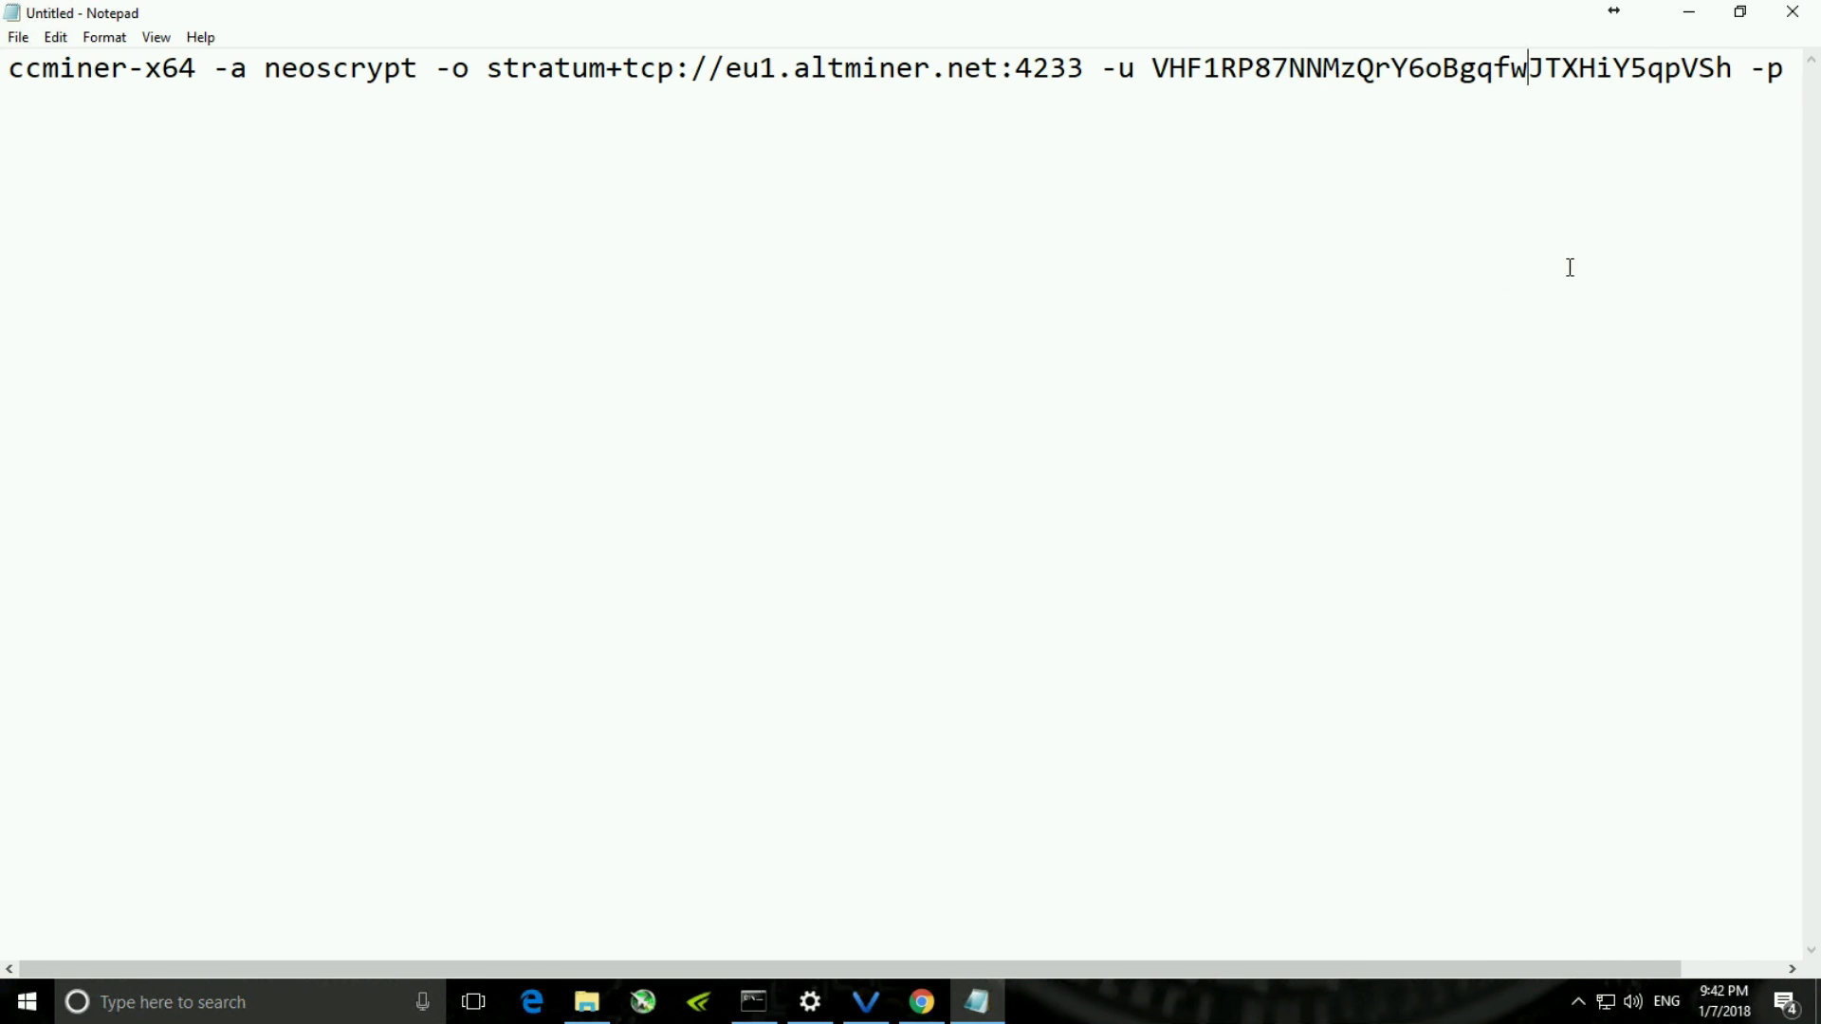
{"action": "left_click", "coordinate": [19, 38]}
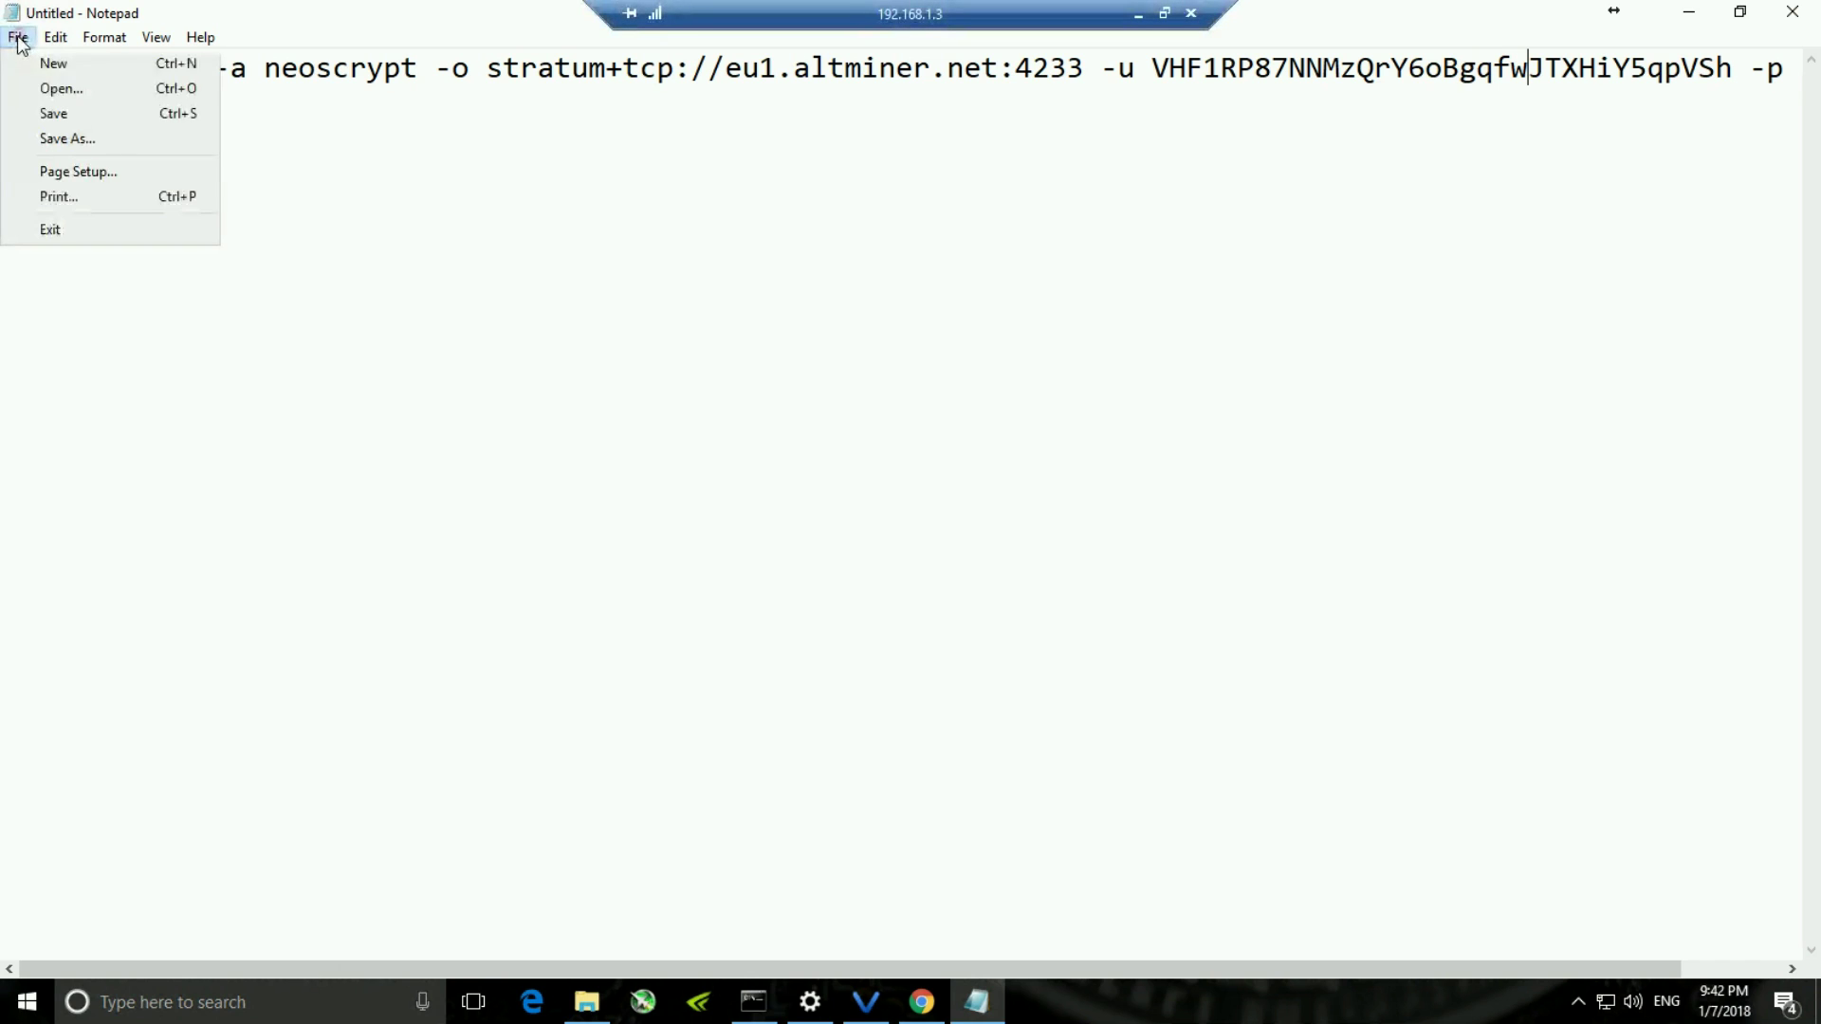
- Save the command as vivo_mine.bat in the ccminer-x64-2.2.3-cuda9 folder
{"action": "left_click", "coordinate": [60, 144]}
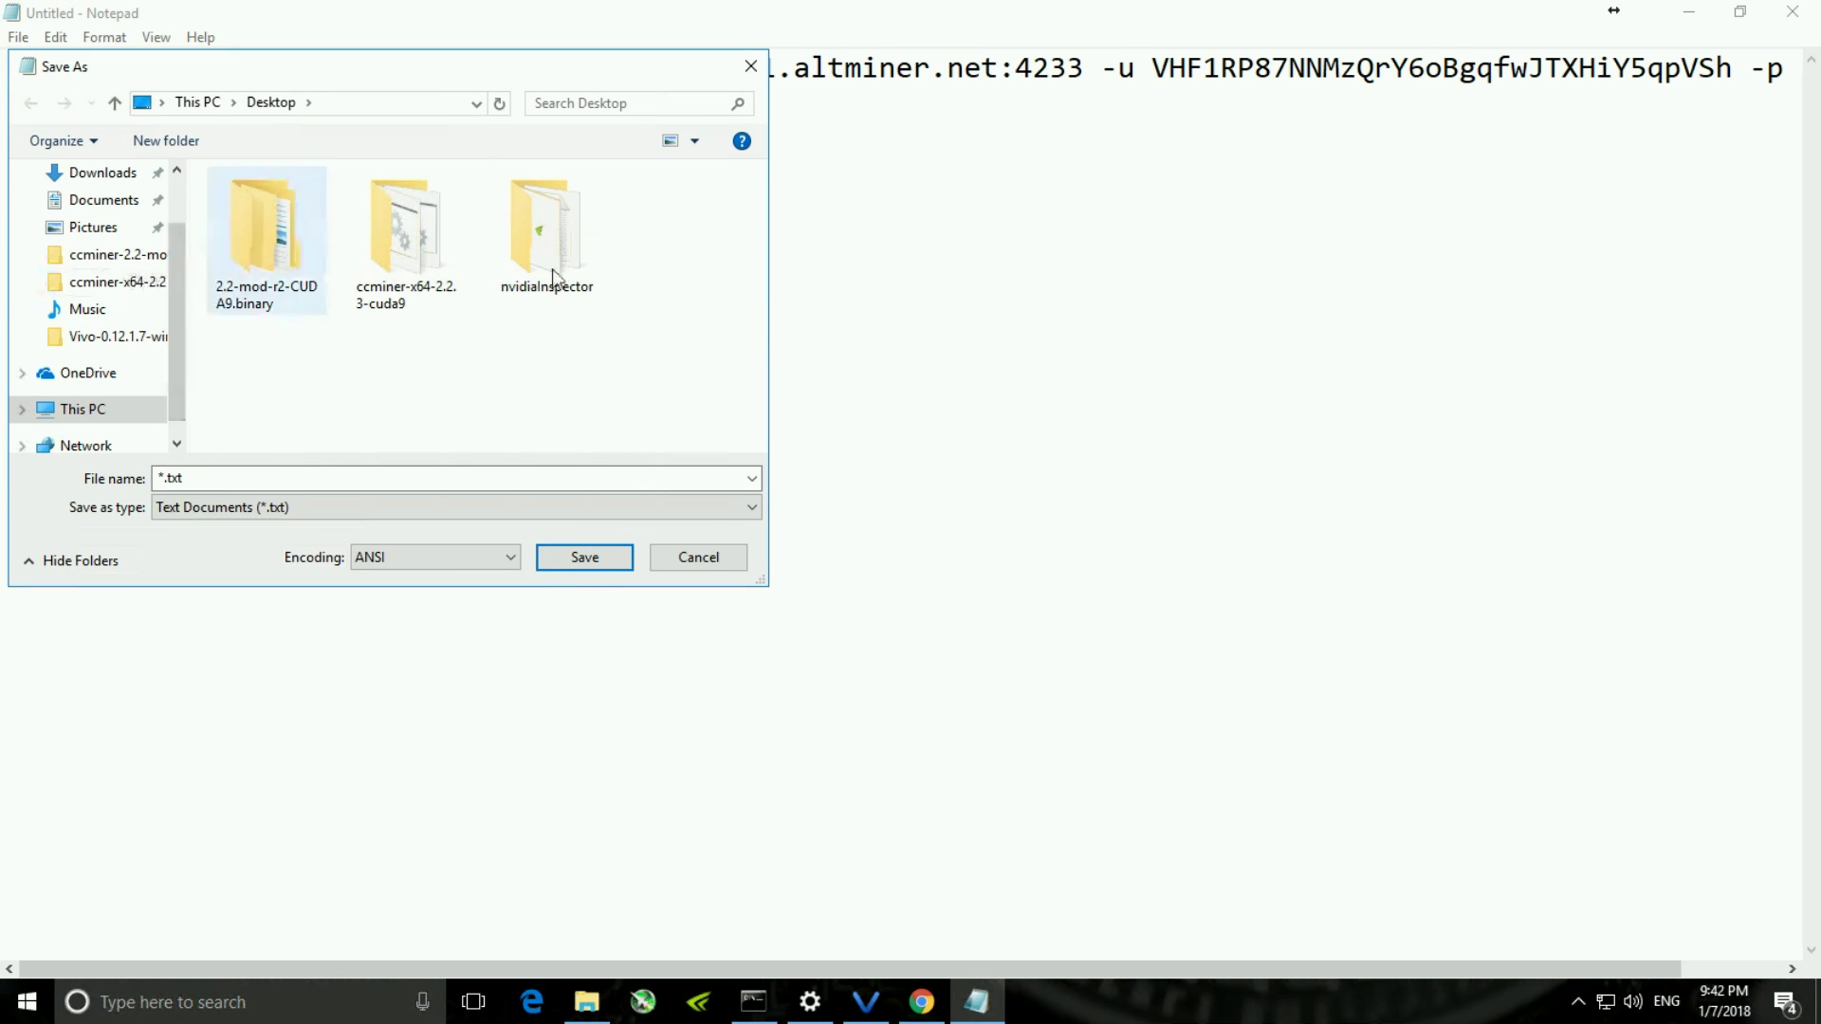
{"action": "double_click", "coordinate": [431, 247]}
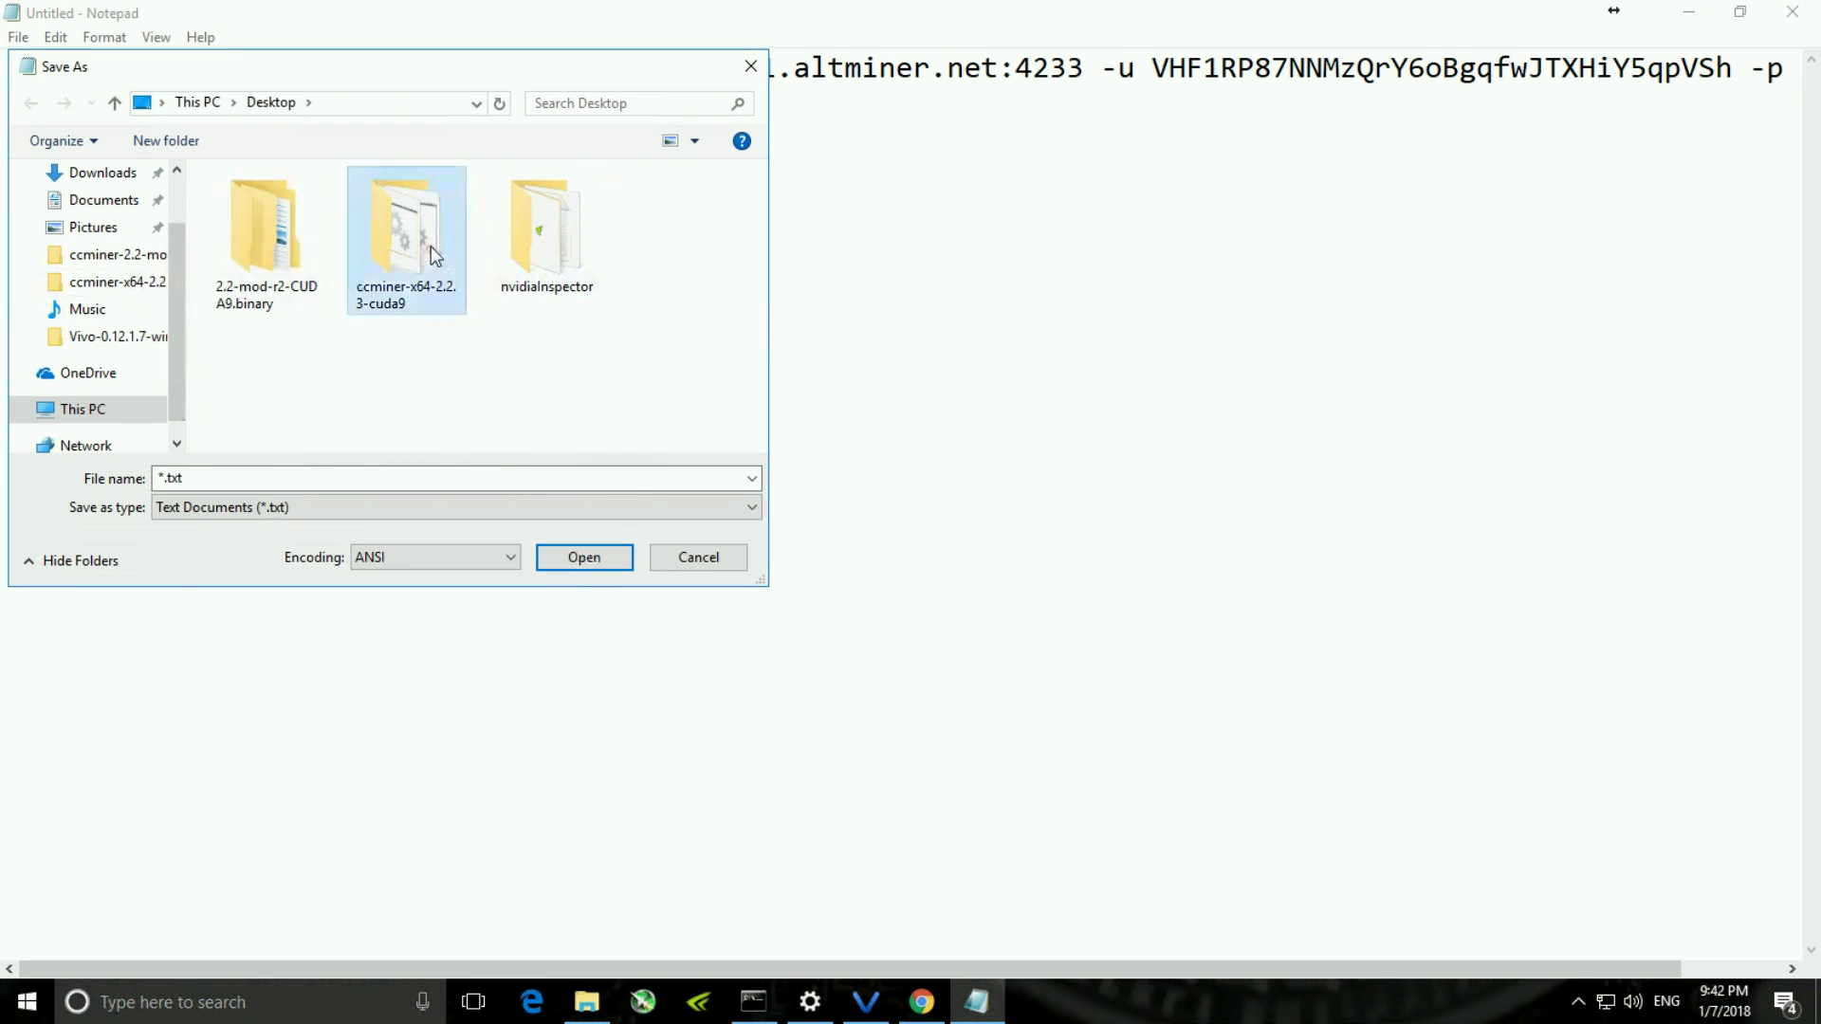
{"action": "left_click", "coordinate": [212, 475]}
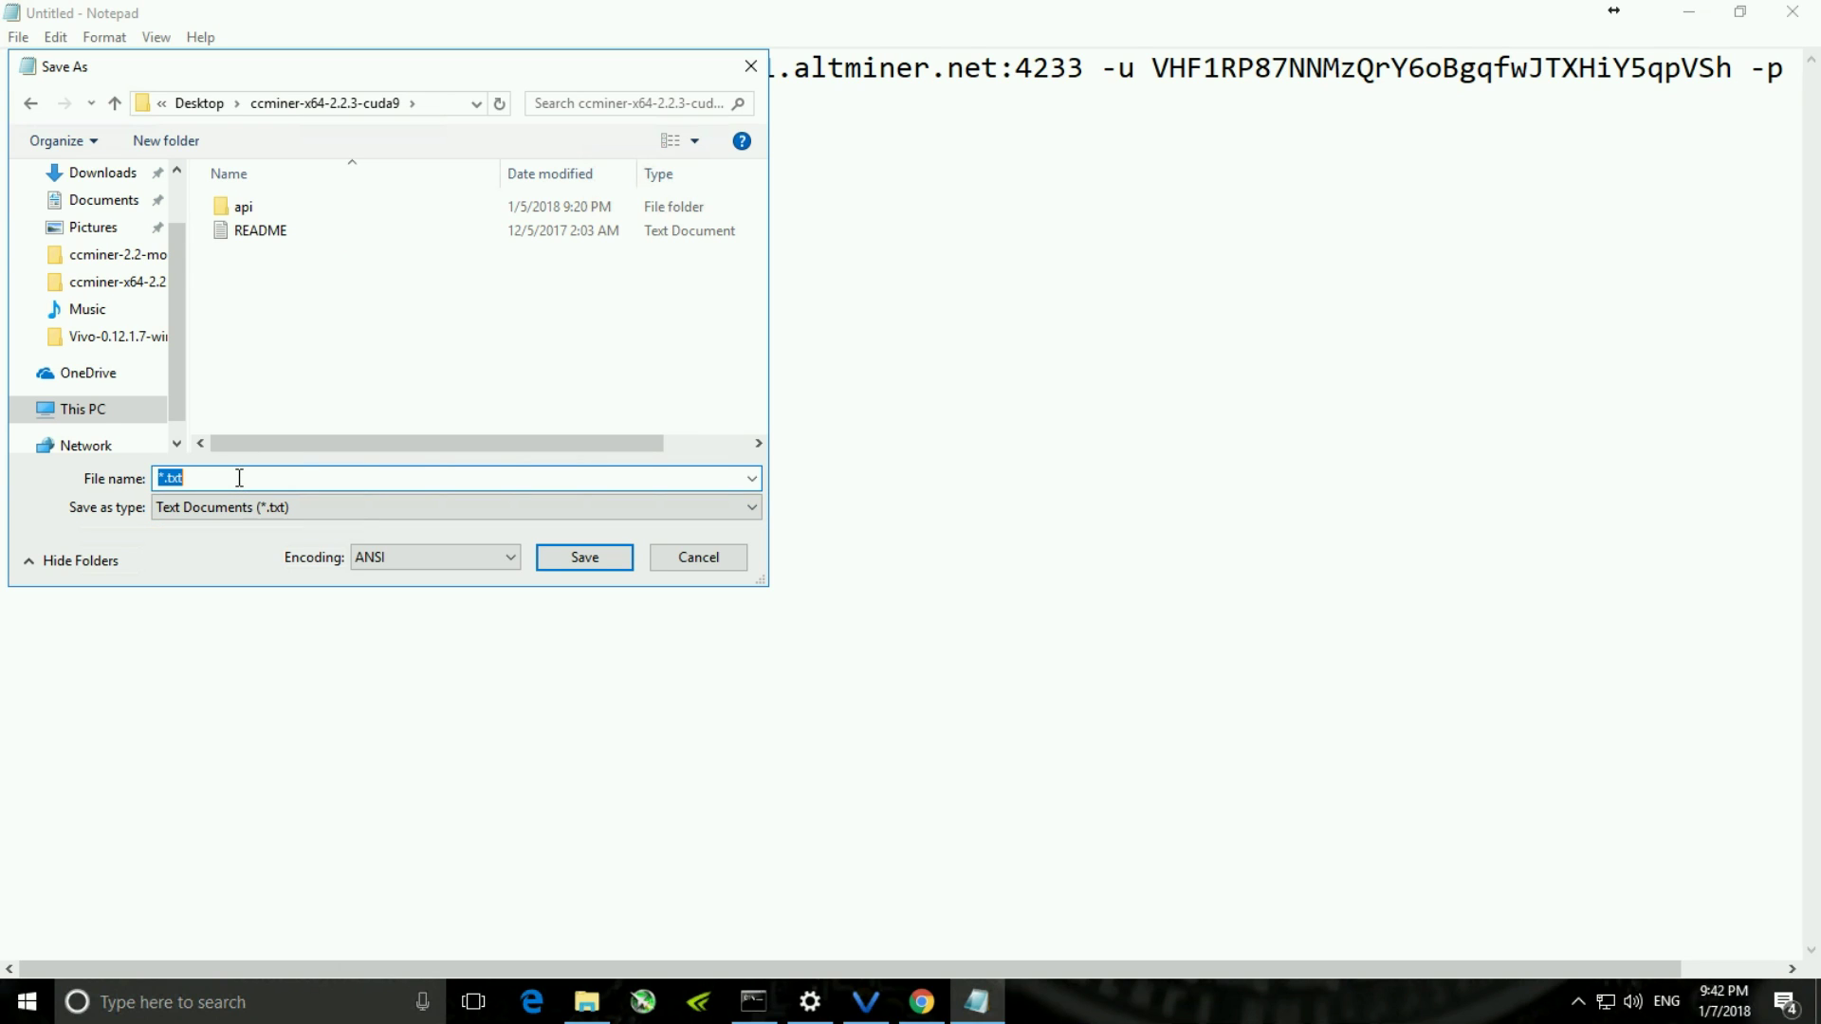
{"action": "type", "text": "vivo_mine.bat"}
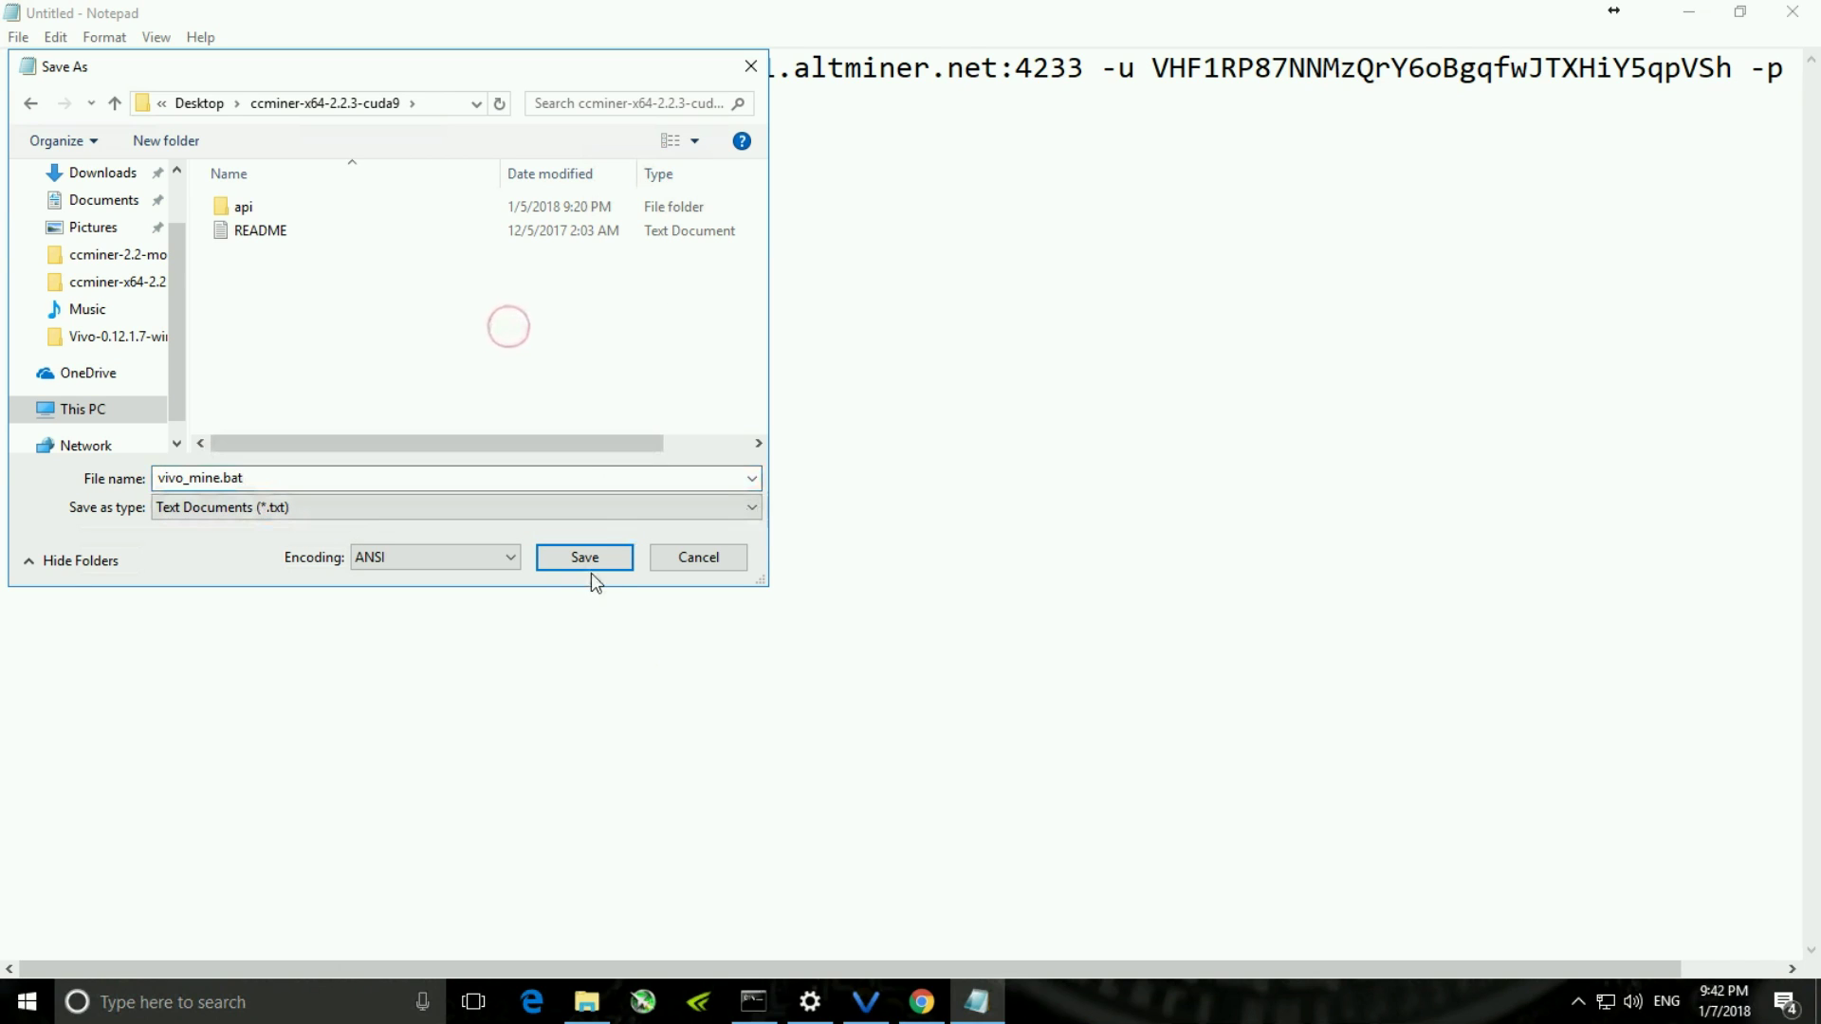
{"action": "left_click", "coordinate": [584, 557]}
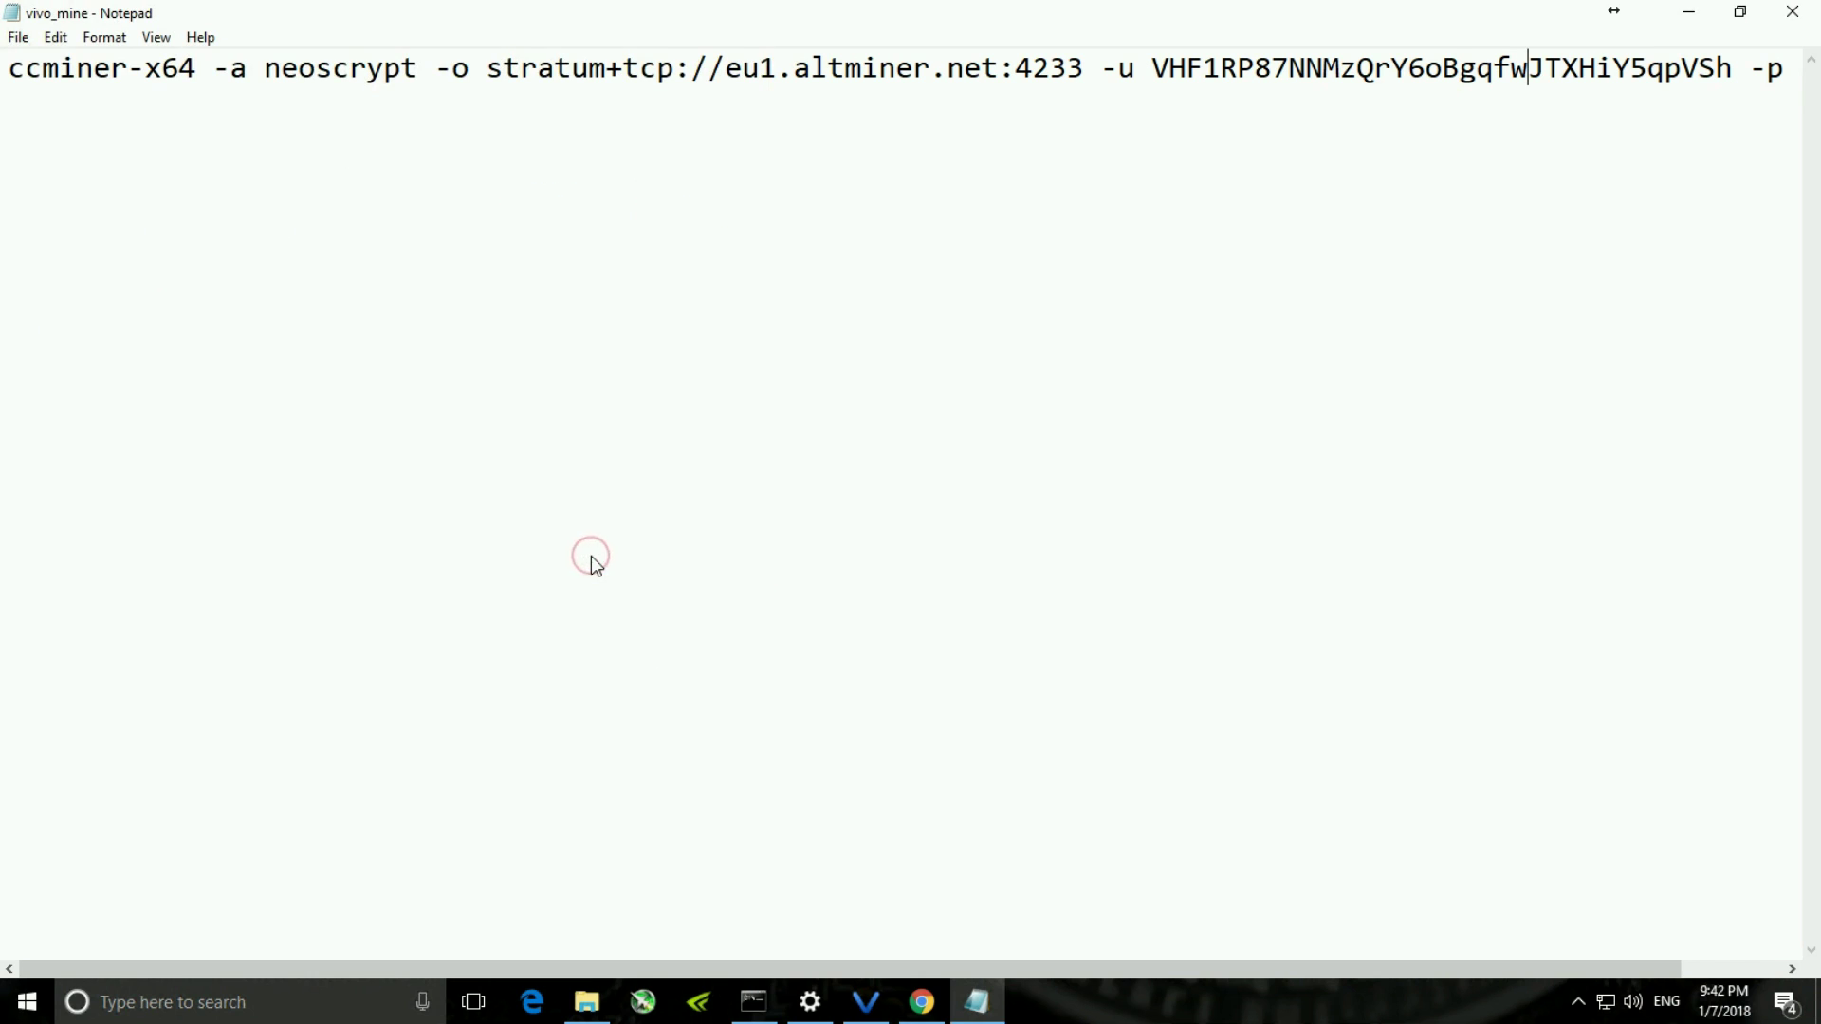
- Minimise Notepad, close the wallet's payment request details, and hide the wallet
{"action": "left_click", "coordinate": [1688, 13]}
{"action": "left_click", "coordinate": [1175, 69]}
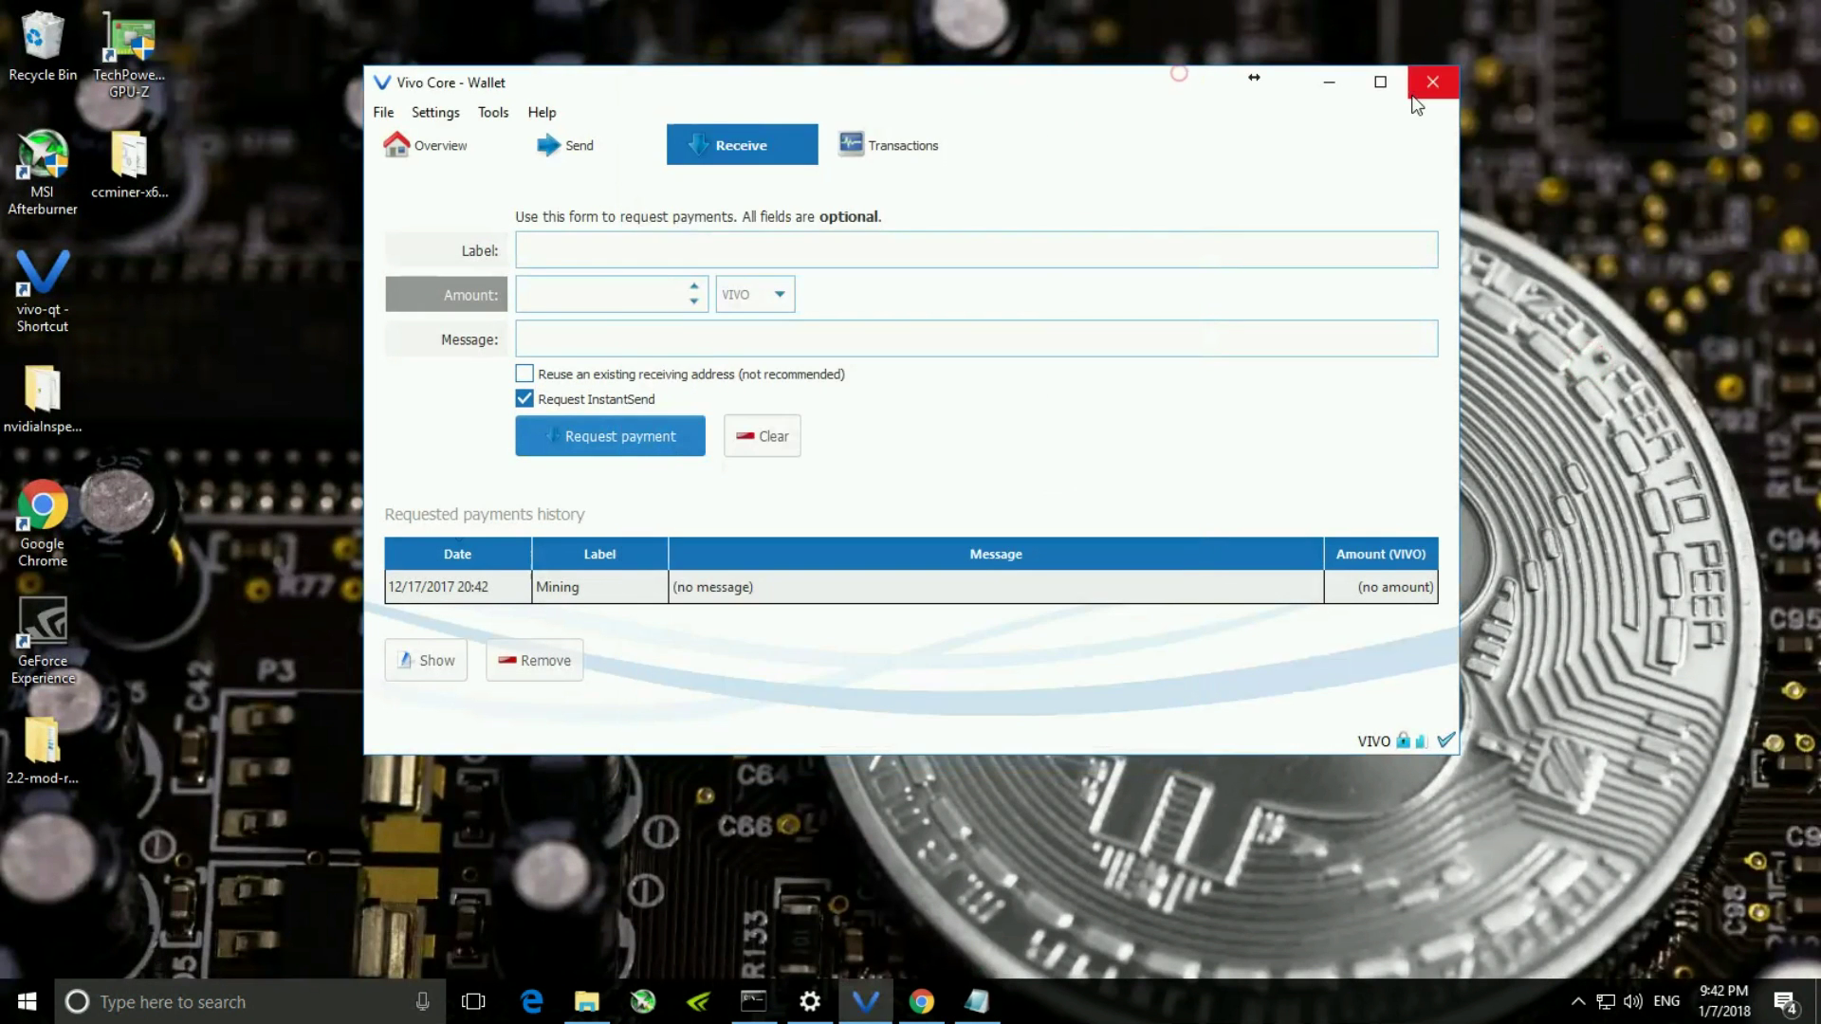
{"action": "left_click", "coordinate": [1329, 82]}
- Run vivo_mine.bat and watch ccminer mine neoscrypt on eu1.altminer.net:4233 with accepted shares
{"action": "left_click", "coordinate": [960, 646]}
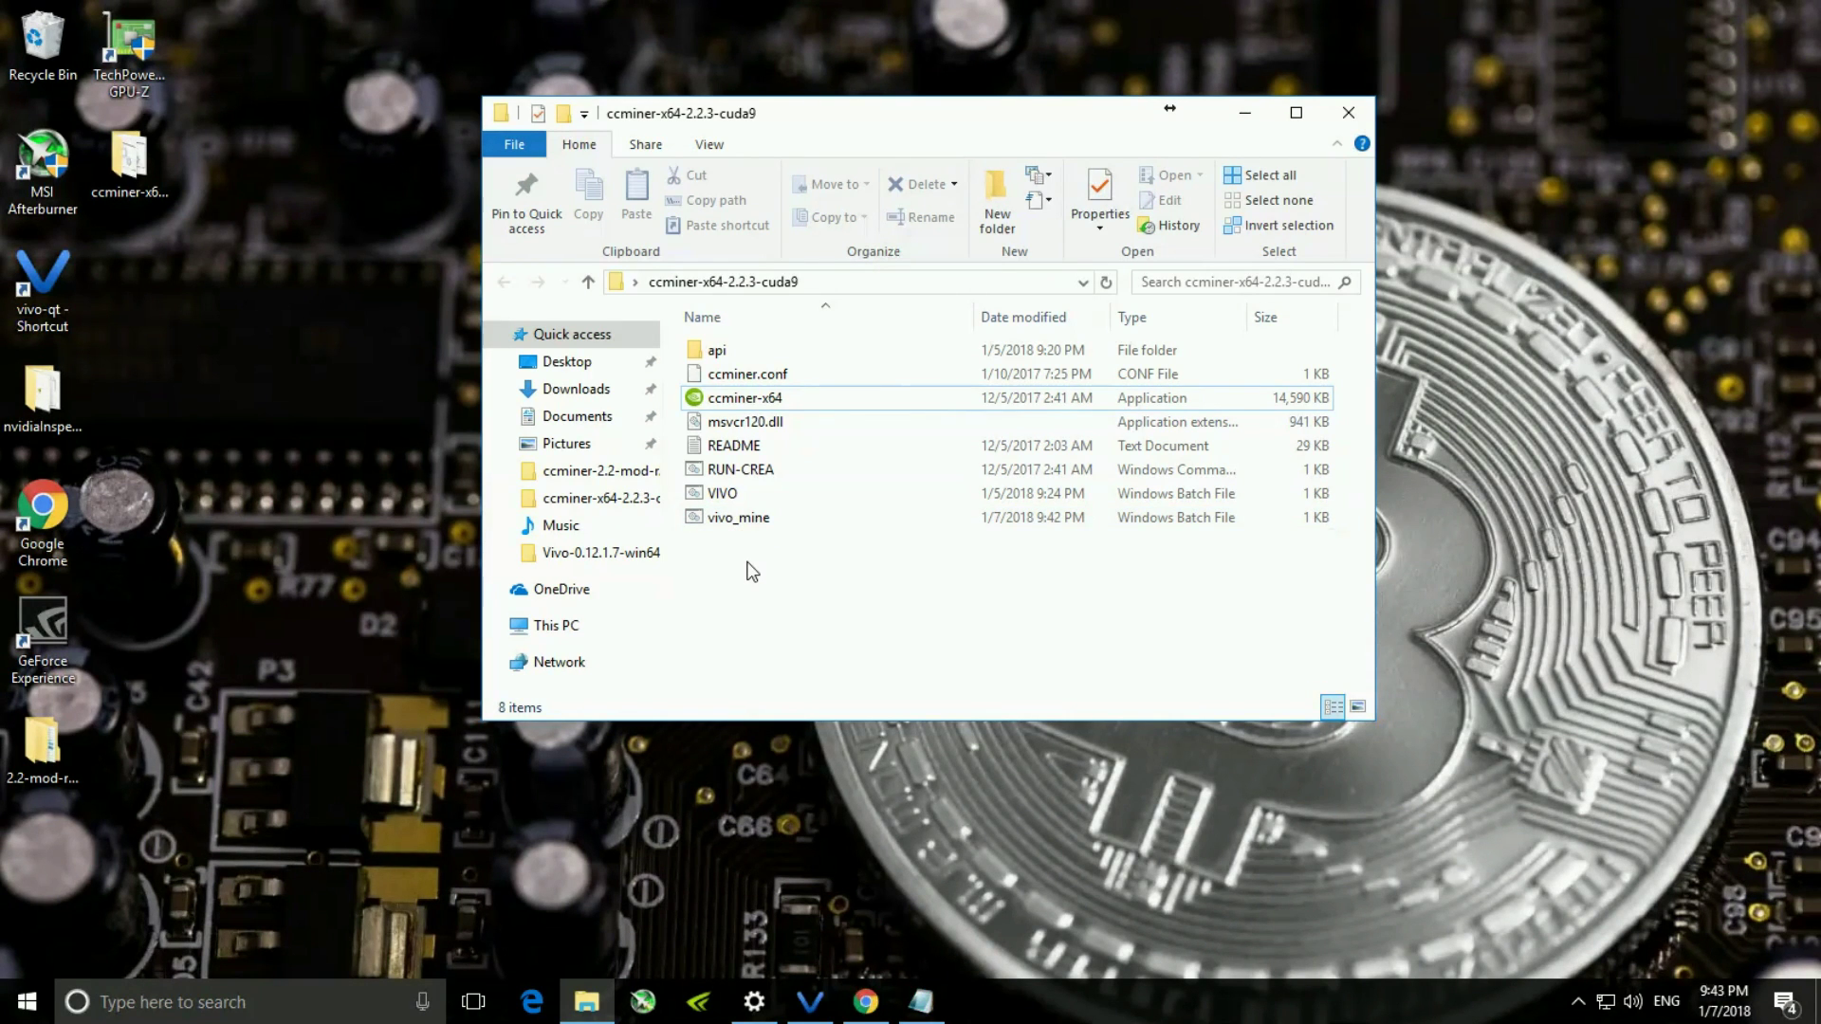
{"action": "double_click", "coordinate": [750, 523]}
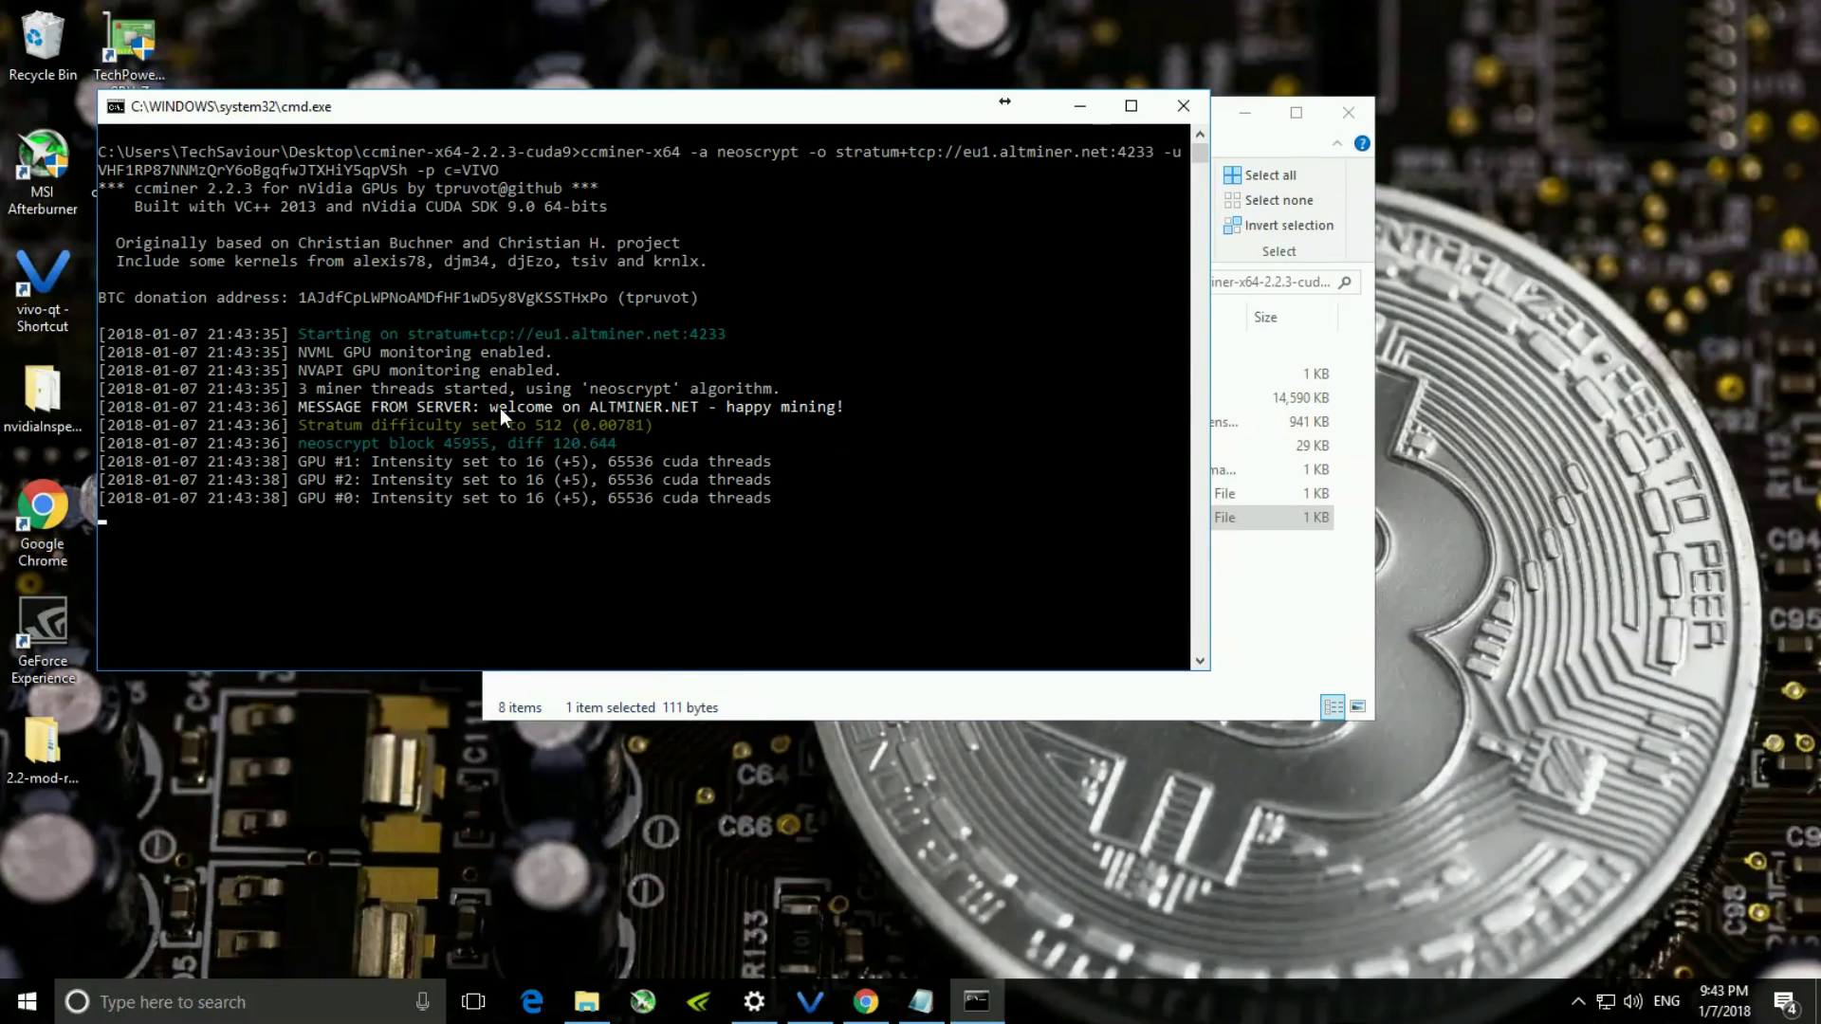
{"action": "left_click_drag", "start_coordinate": [494, 402], "coordinate": [590, 398]}
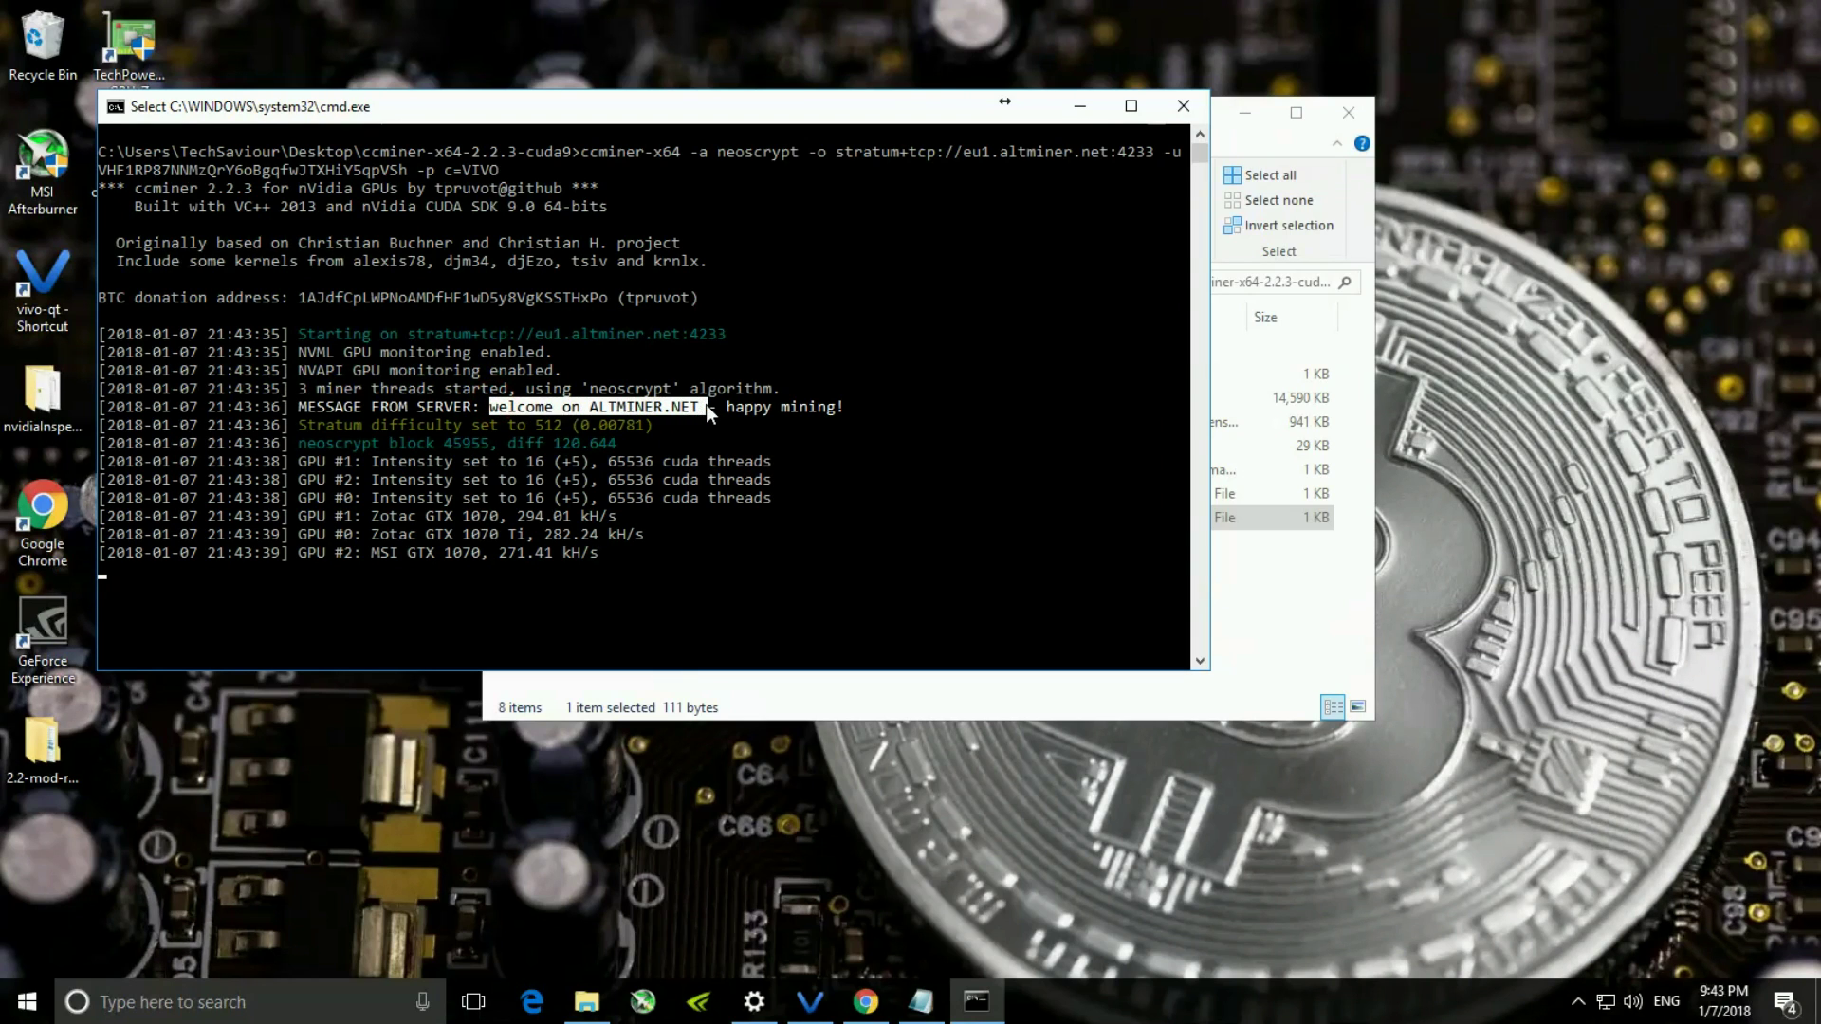
{"action": "left_click", "coordinate": [823, 447]}
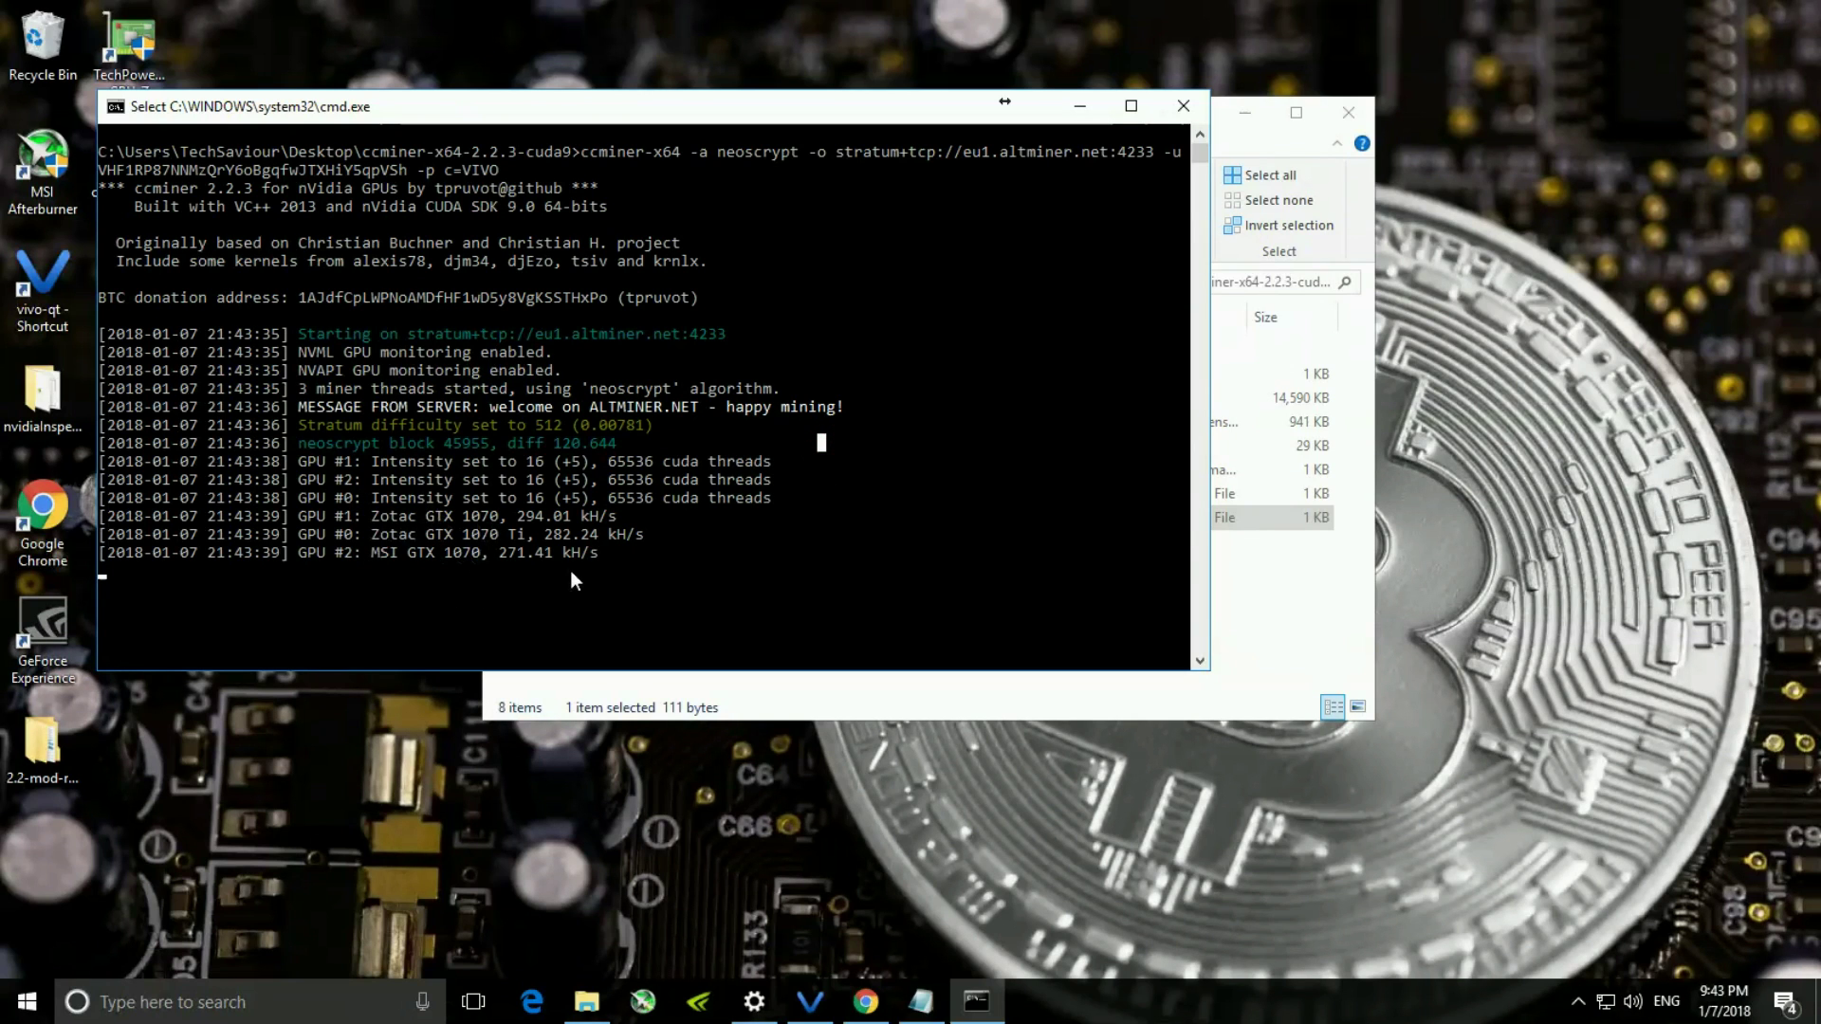
{"action": "left_click", "coordinate": [983, 439]}
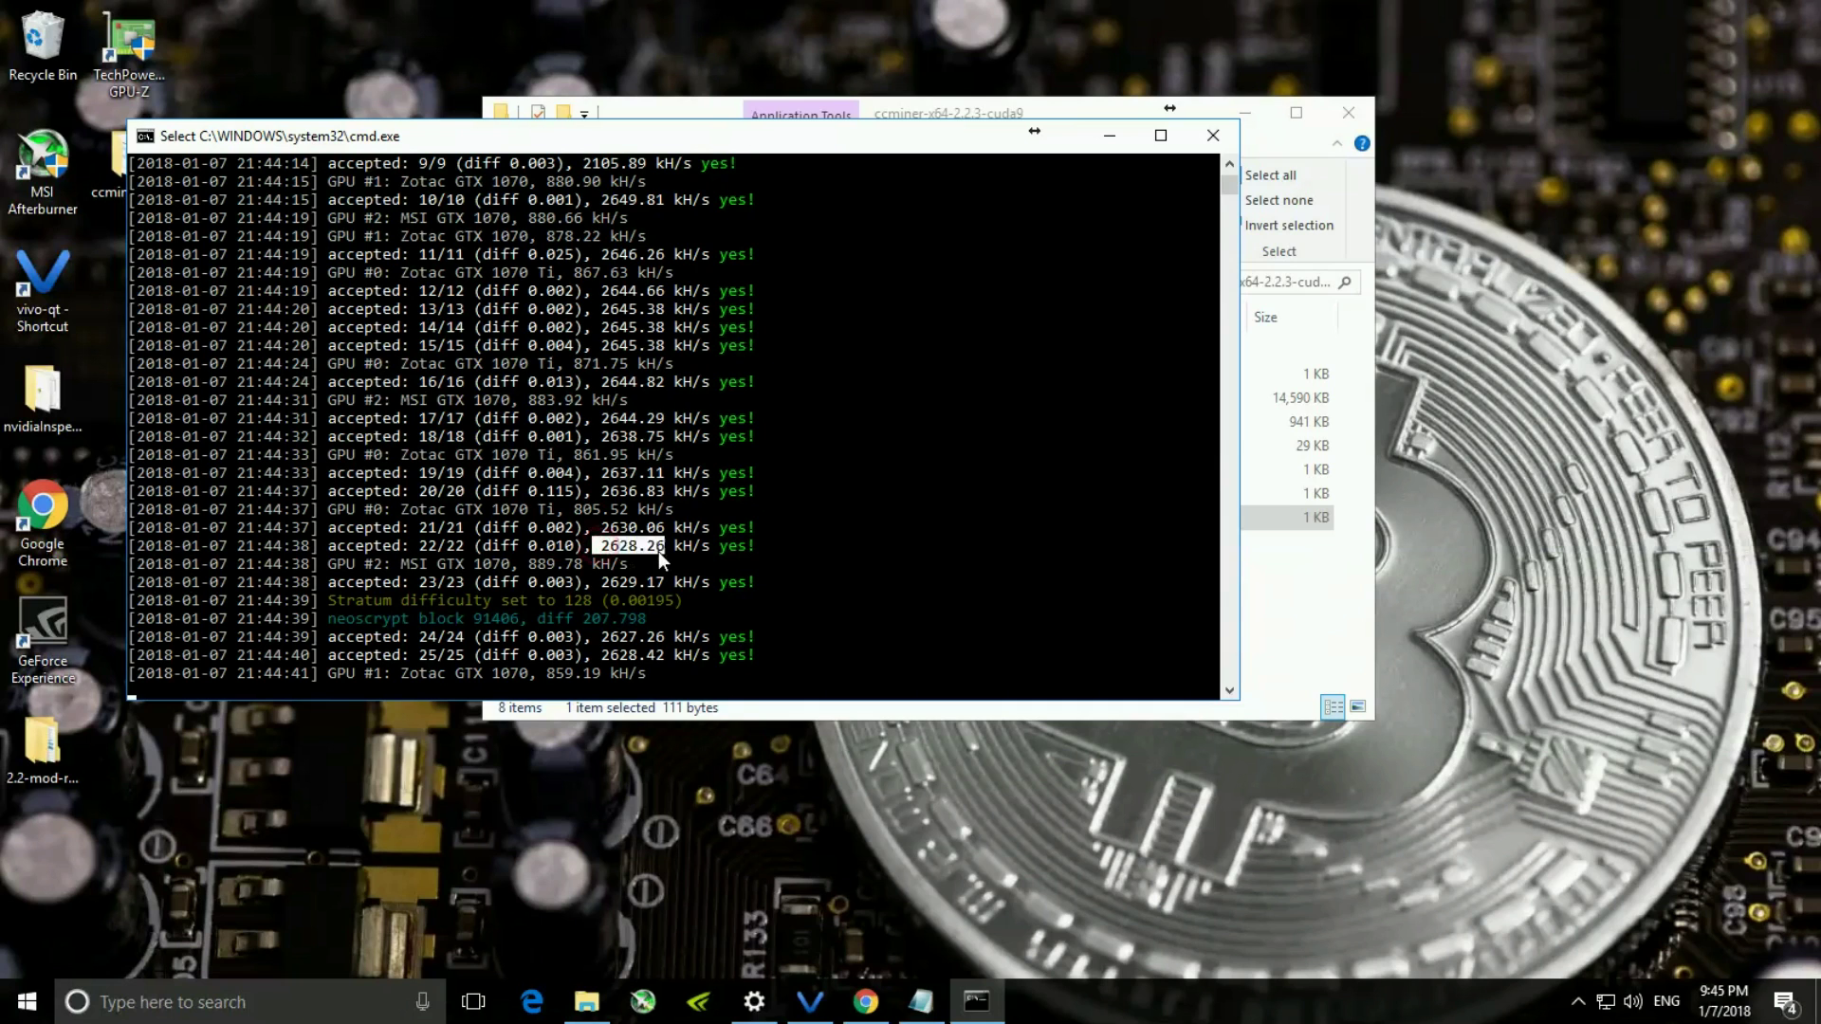
{"action": "left_click_drag", "start_coordinate": [913, 567], "coordinate": [913, 554]}
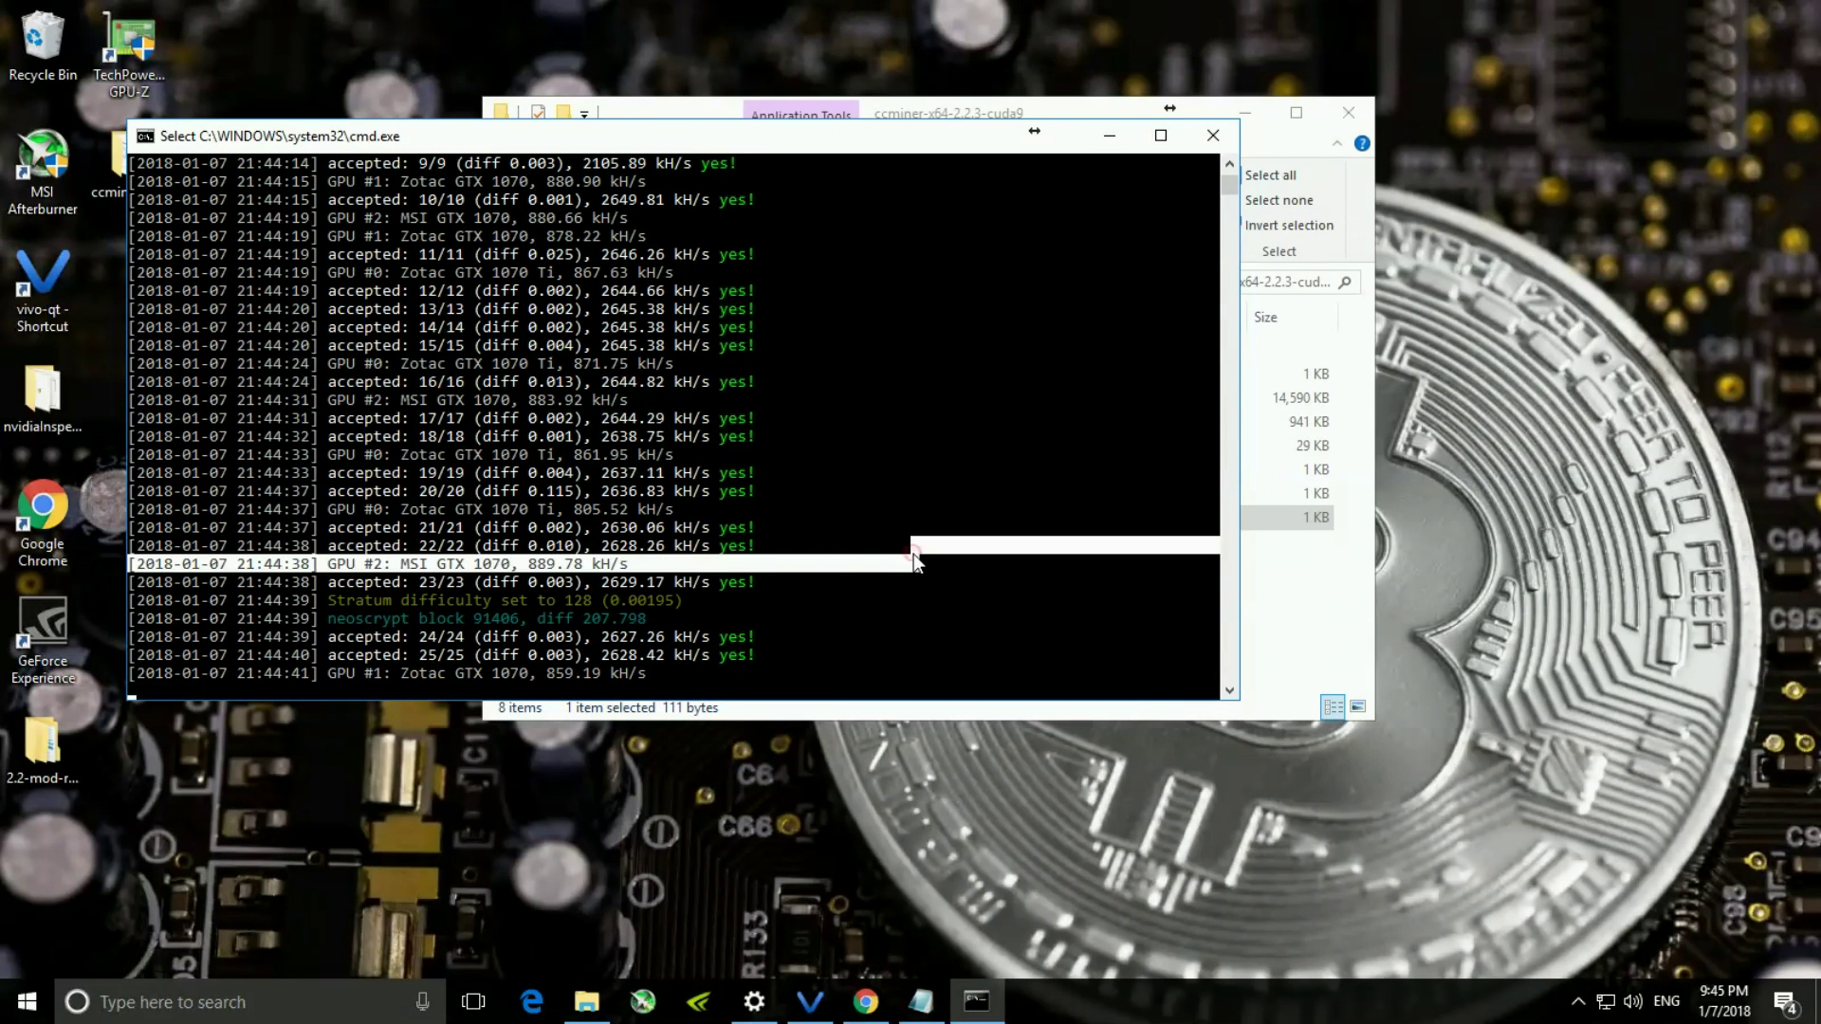
{"action": "left_click", "coordinate": [933, 600]}
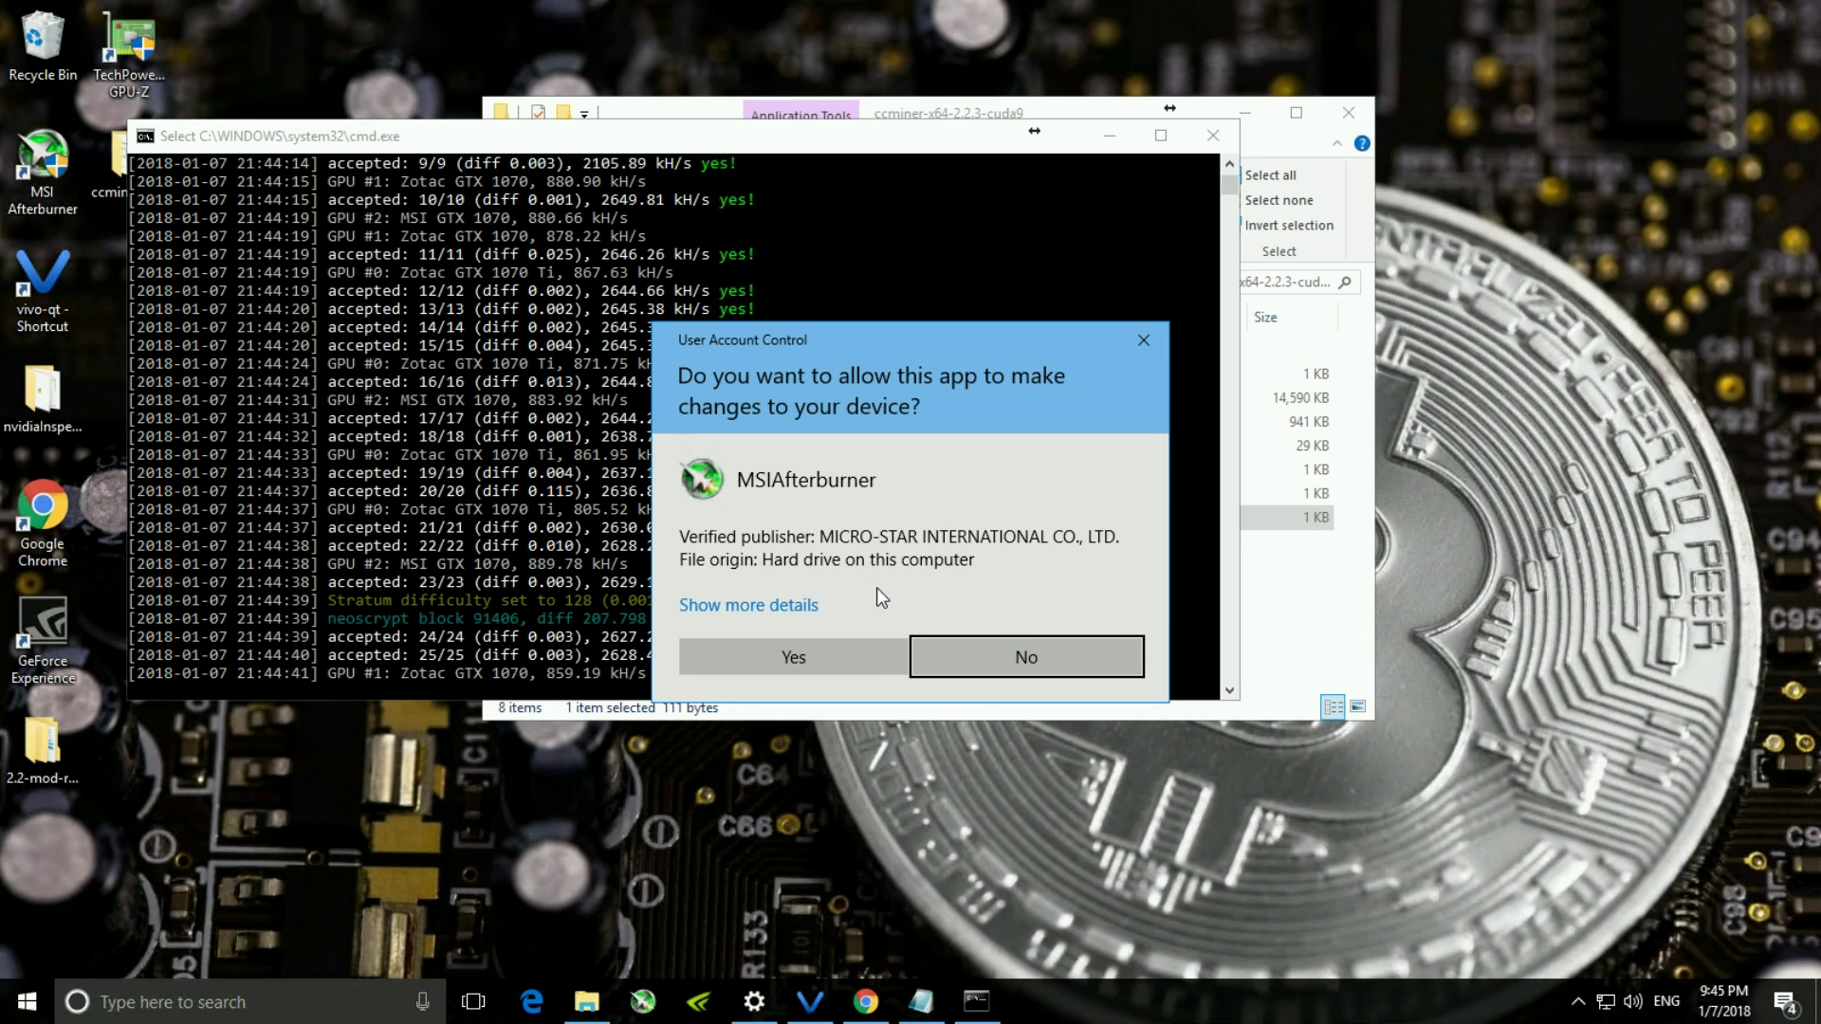
- Allow MSI Afterburner to run, view the GTX 1070 Ti settings, then minimise it
{"action": "left_click", "coordinate": [833, 652]}
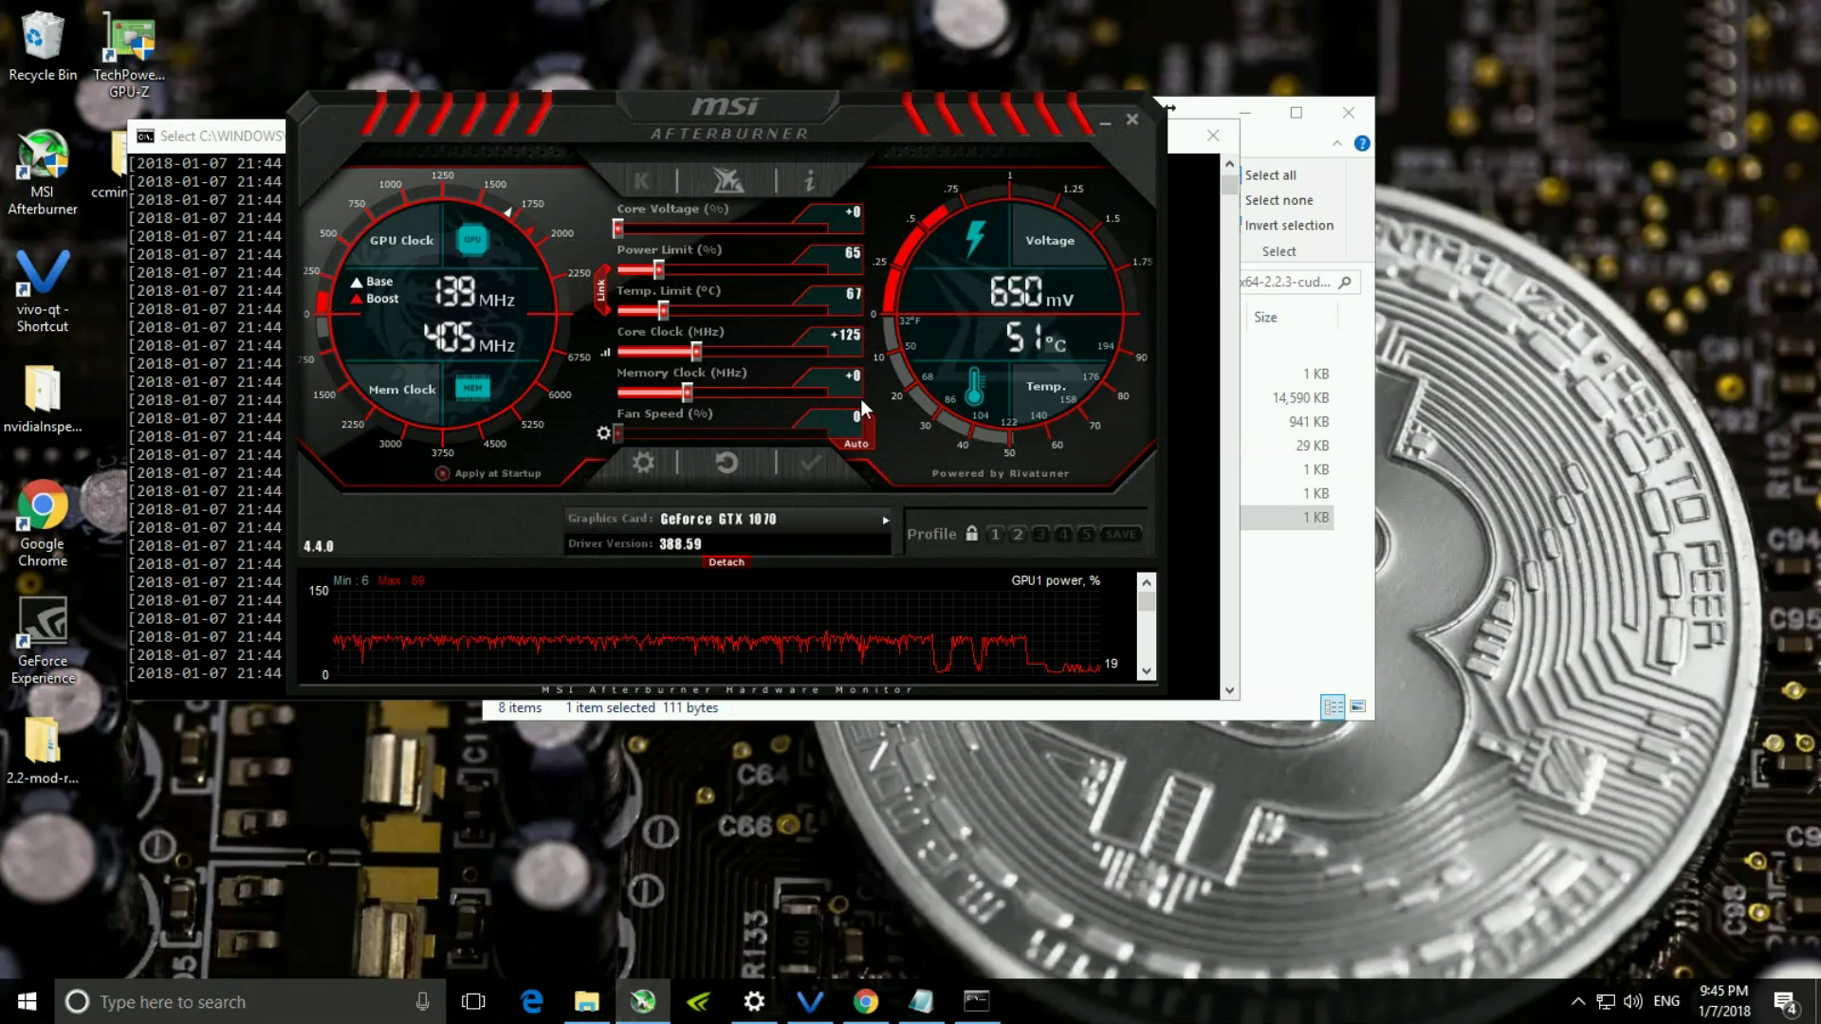
{"action": "left_click", "coordinate": [883, 521]}
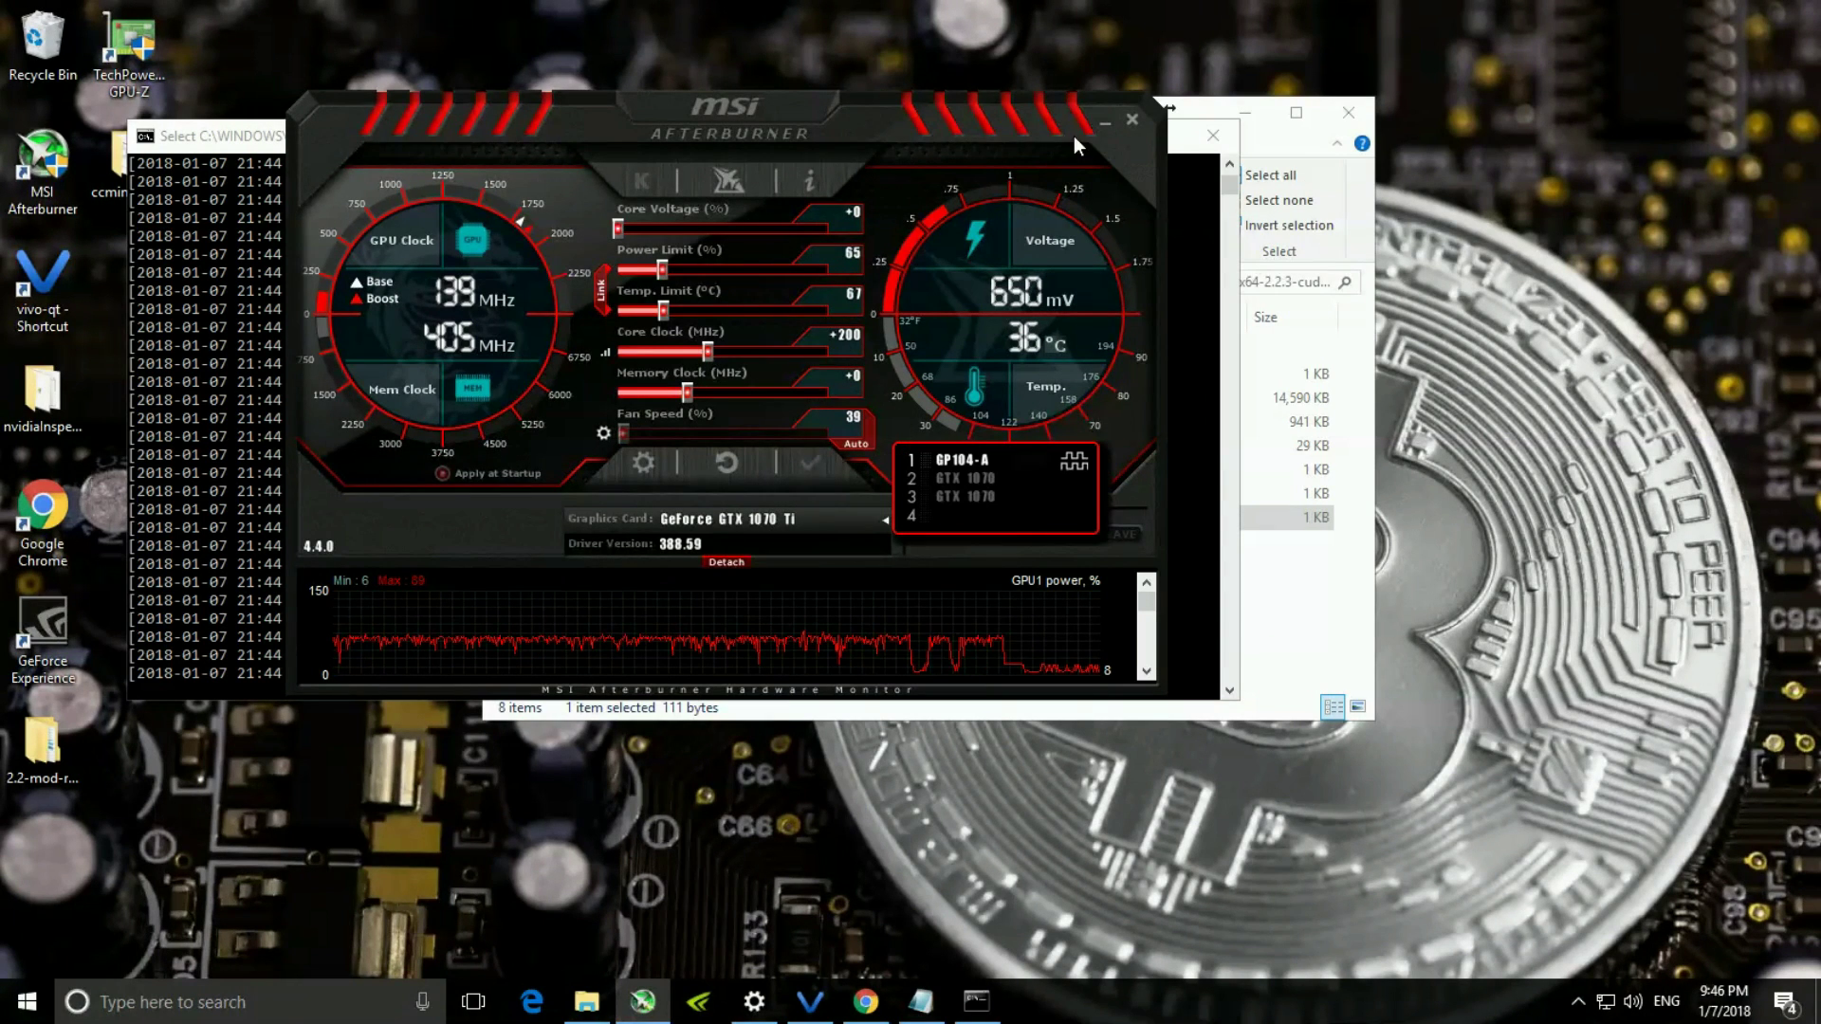
{"action": "left_click", "coordinate": [1104, 120]}
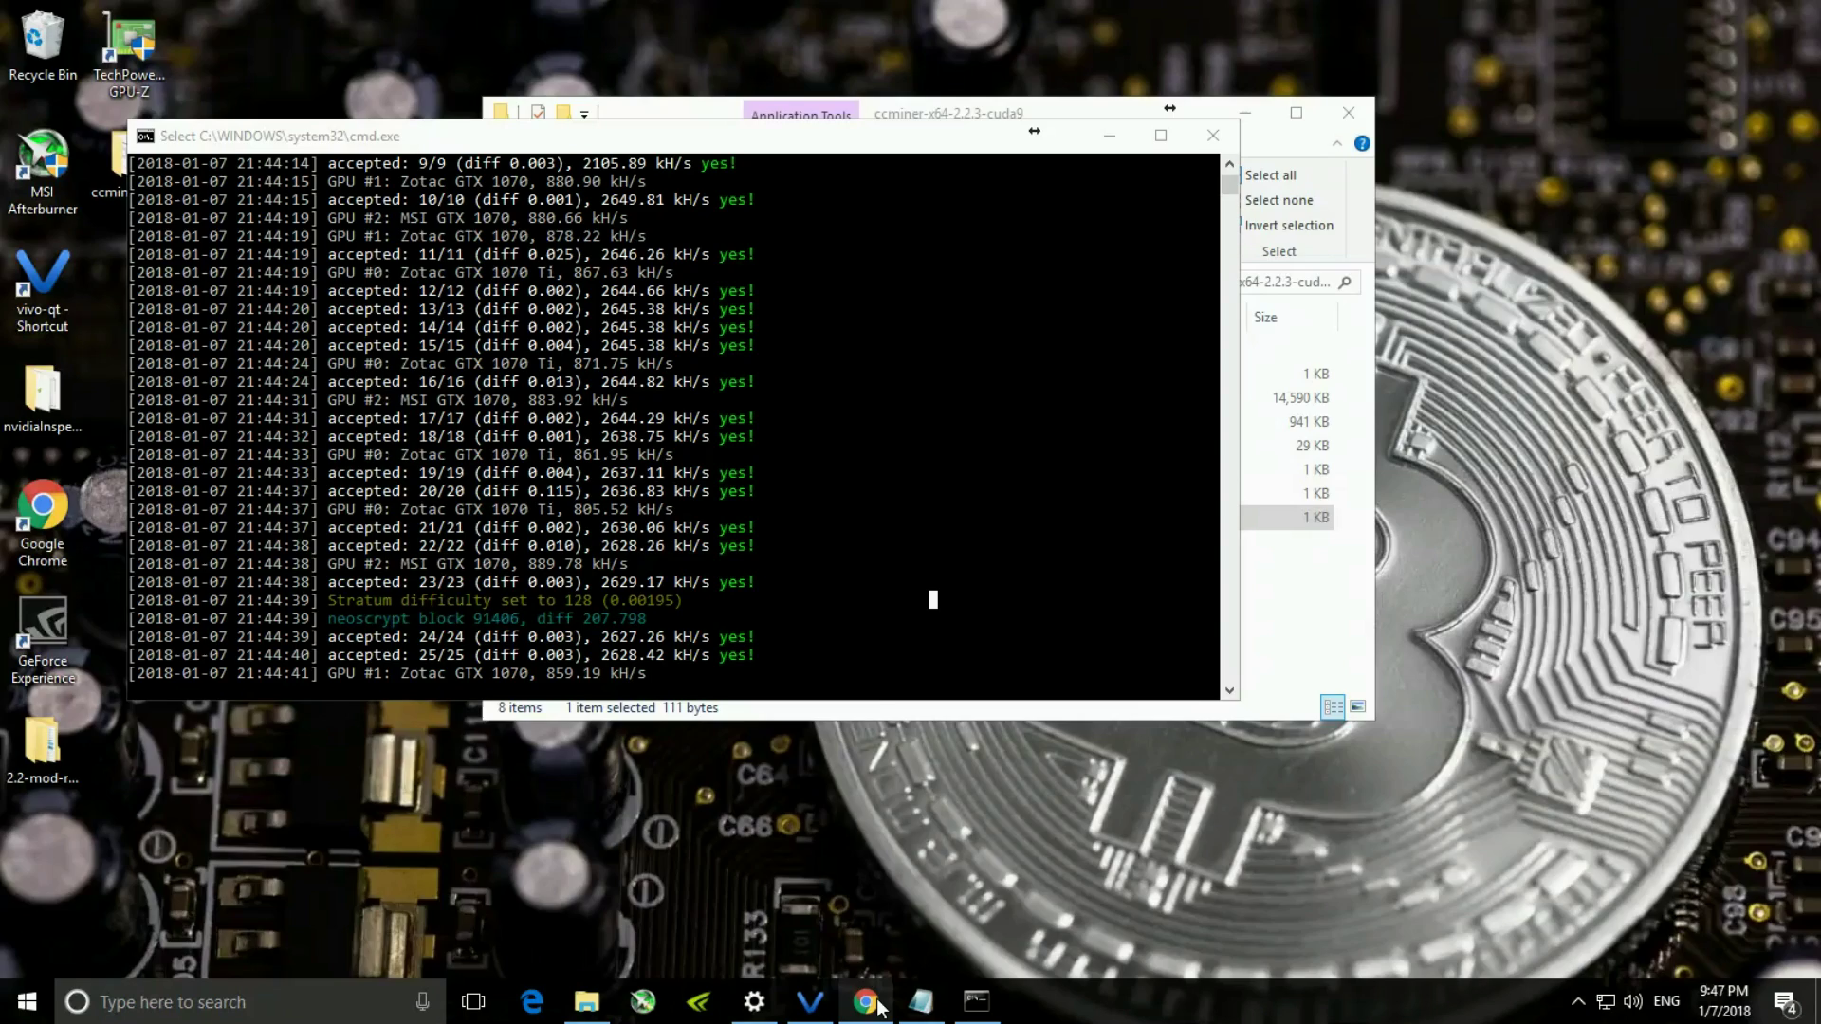
- Open the AltMiner pool website in Chrome and go to its Wallet lookup page
{"action": "left_click", "coordinate": [866, 1002]}
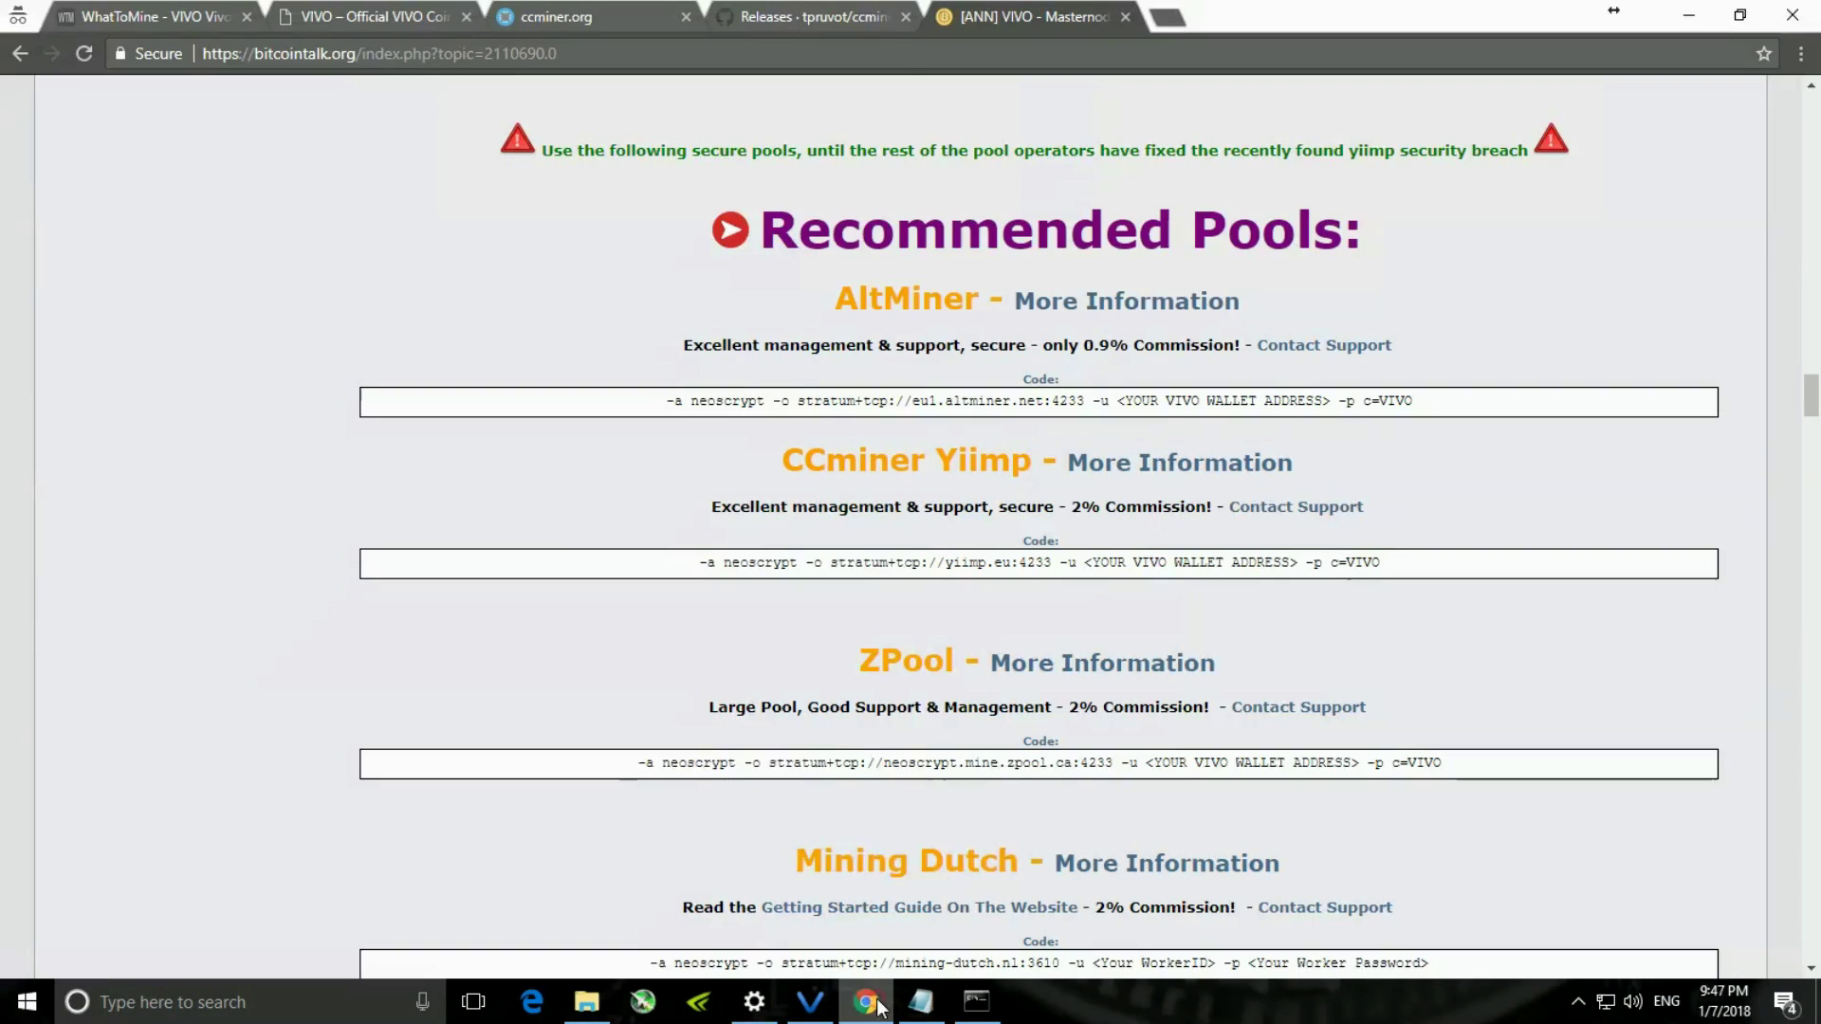
{"action": "left_click", "coordinate": [494, 694]}
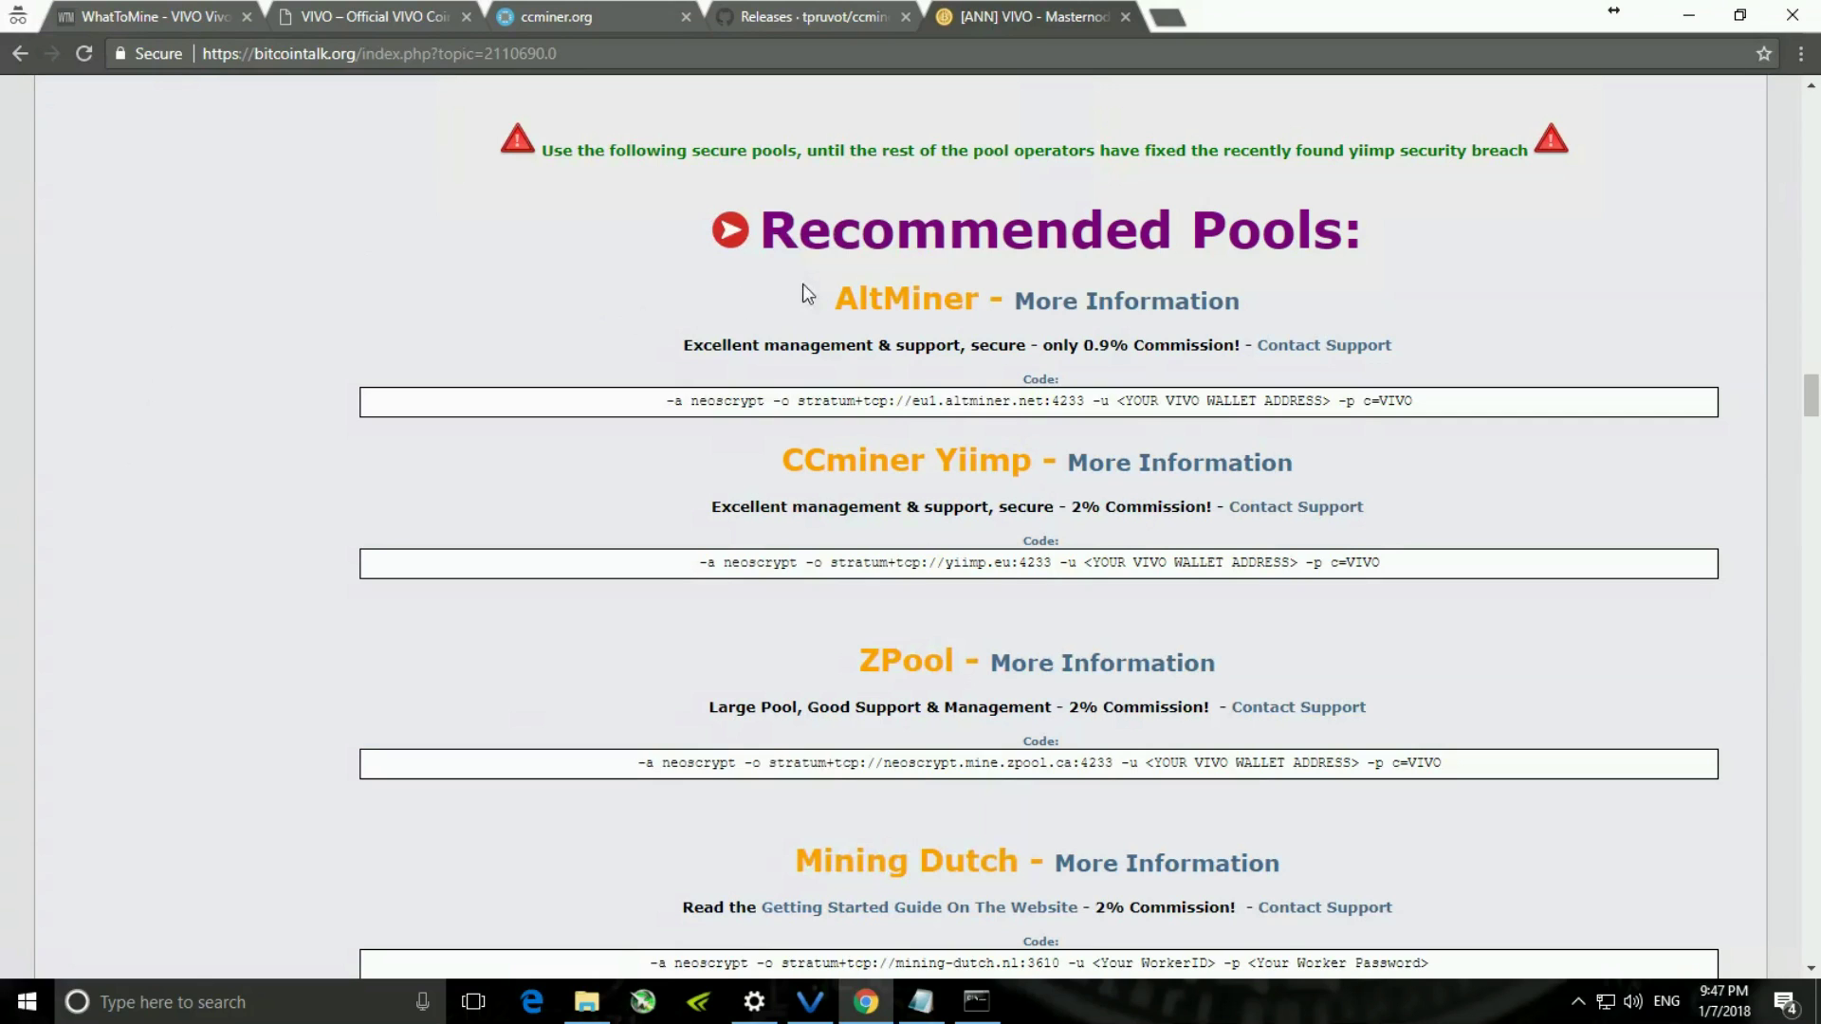
{"action": "left_click", "coordinate": [1067, 310]}
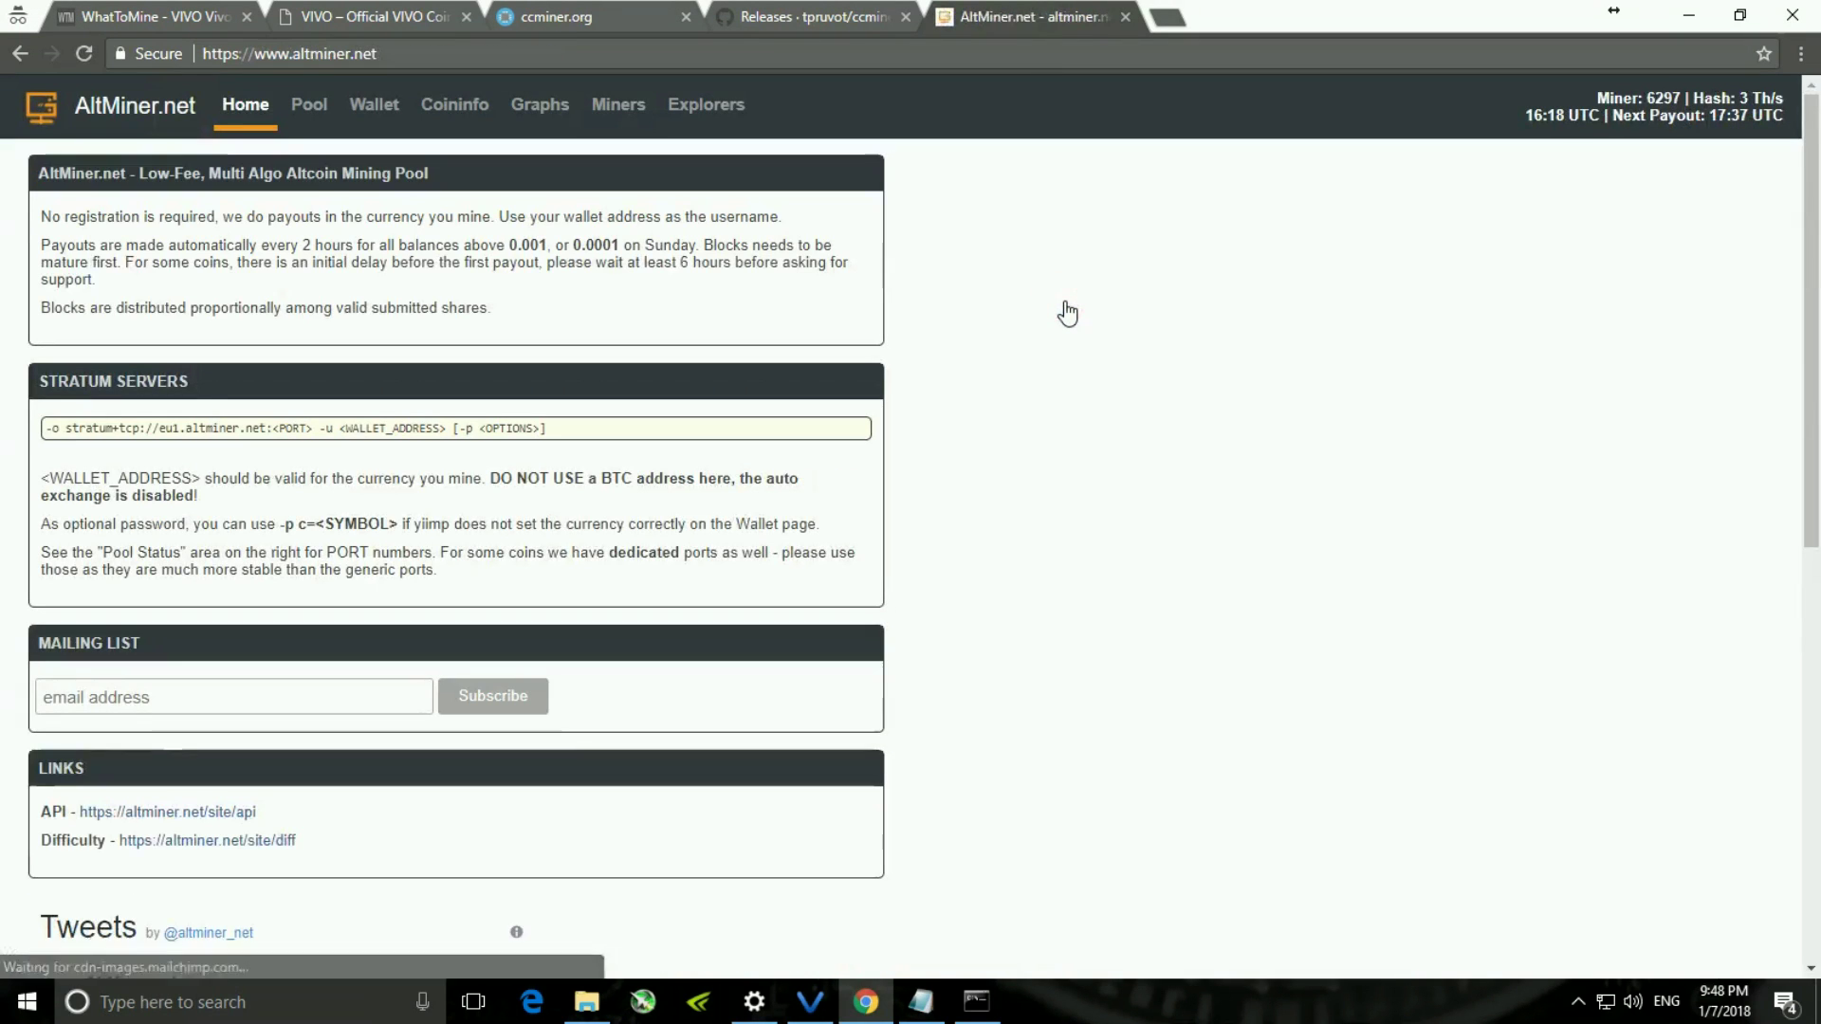
{"action": "left_click", "coordinate": [387, 99]}
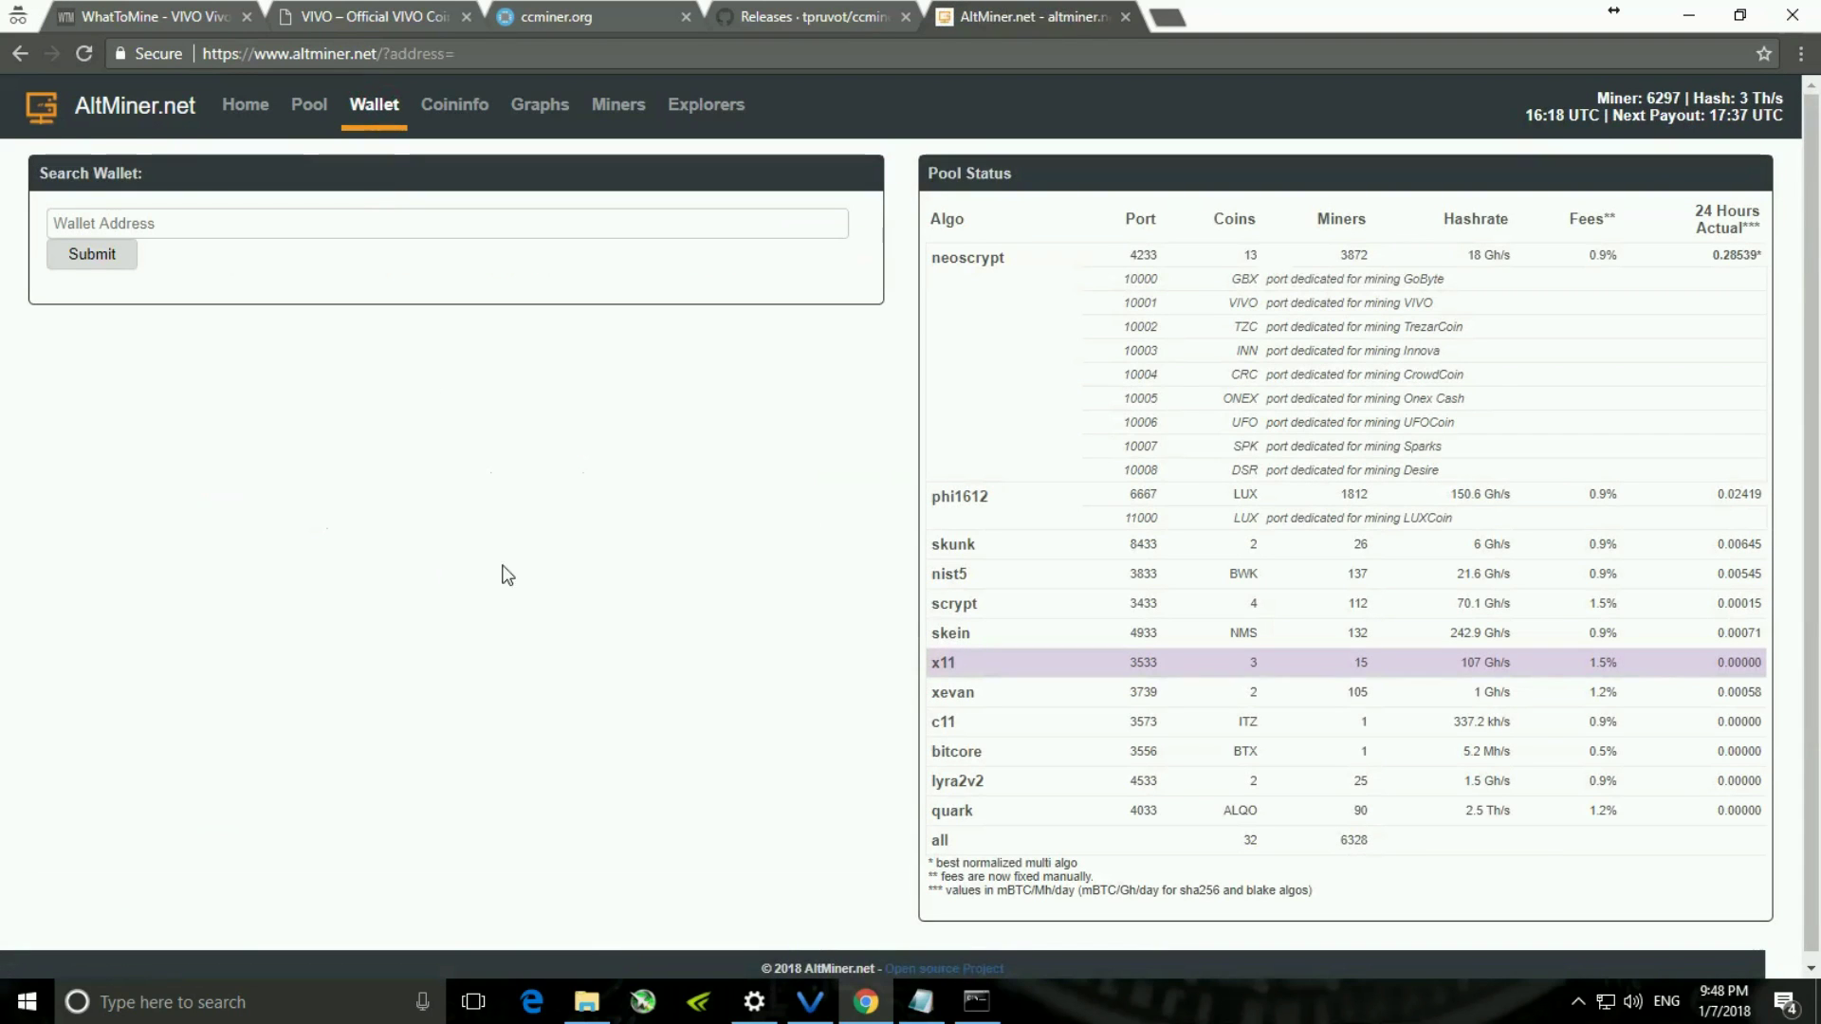
- Copy the Mining receiving address from Vivo Core Wallet and return to the pool site
{"action": "left_click", "coordinate": [810, 1002]}
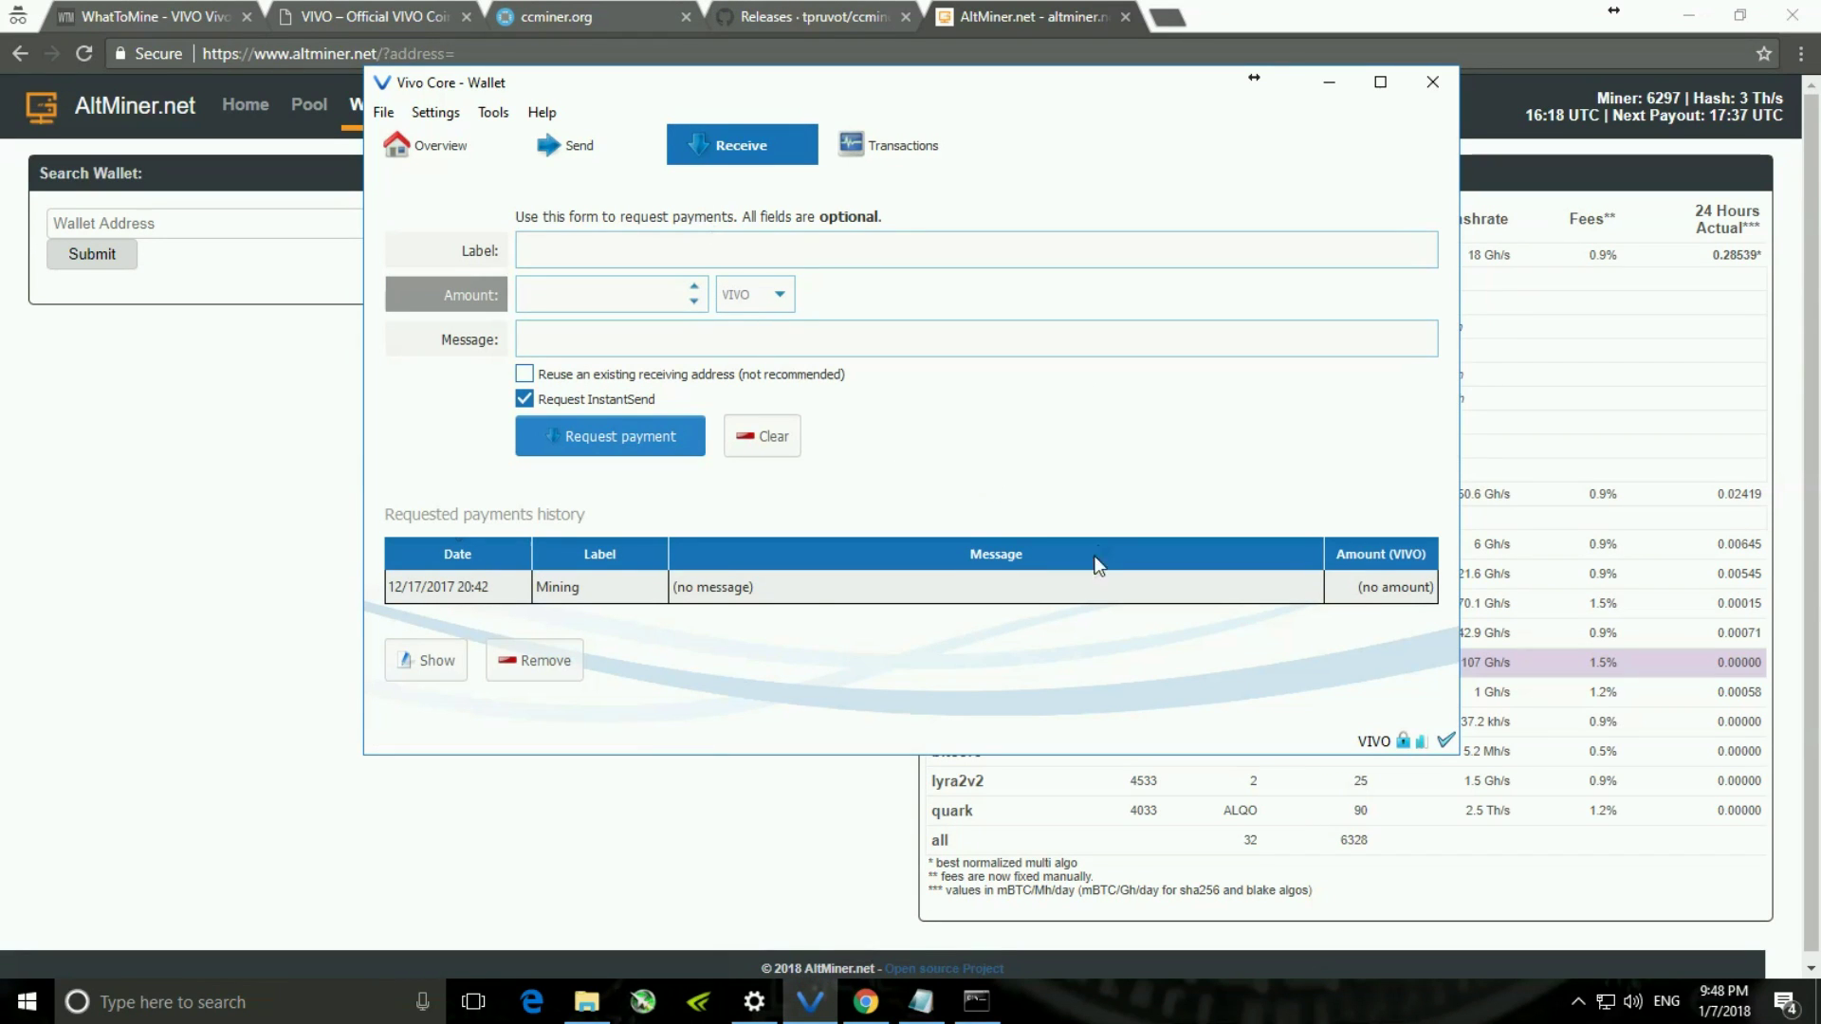
{"action": "double_click", "coordinate": [821, 588]}
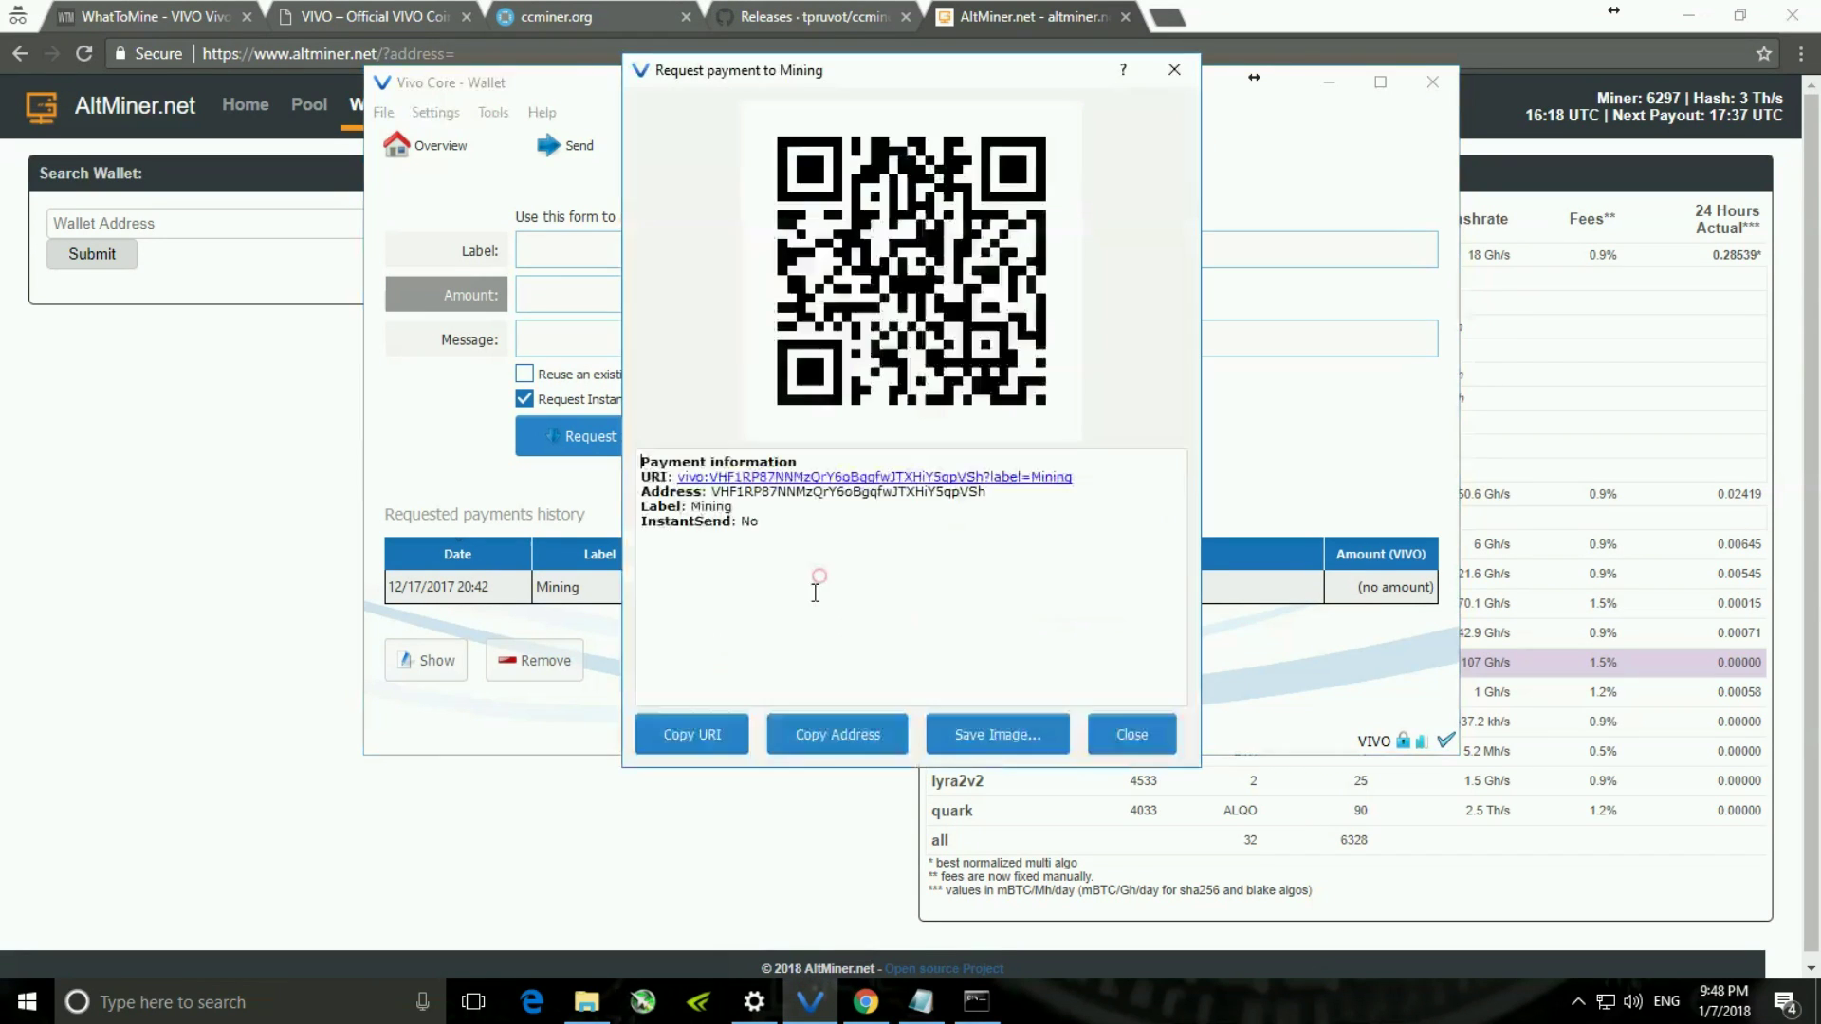
{"action": "left_click", "coordinate": [851, 736]}
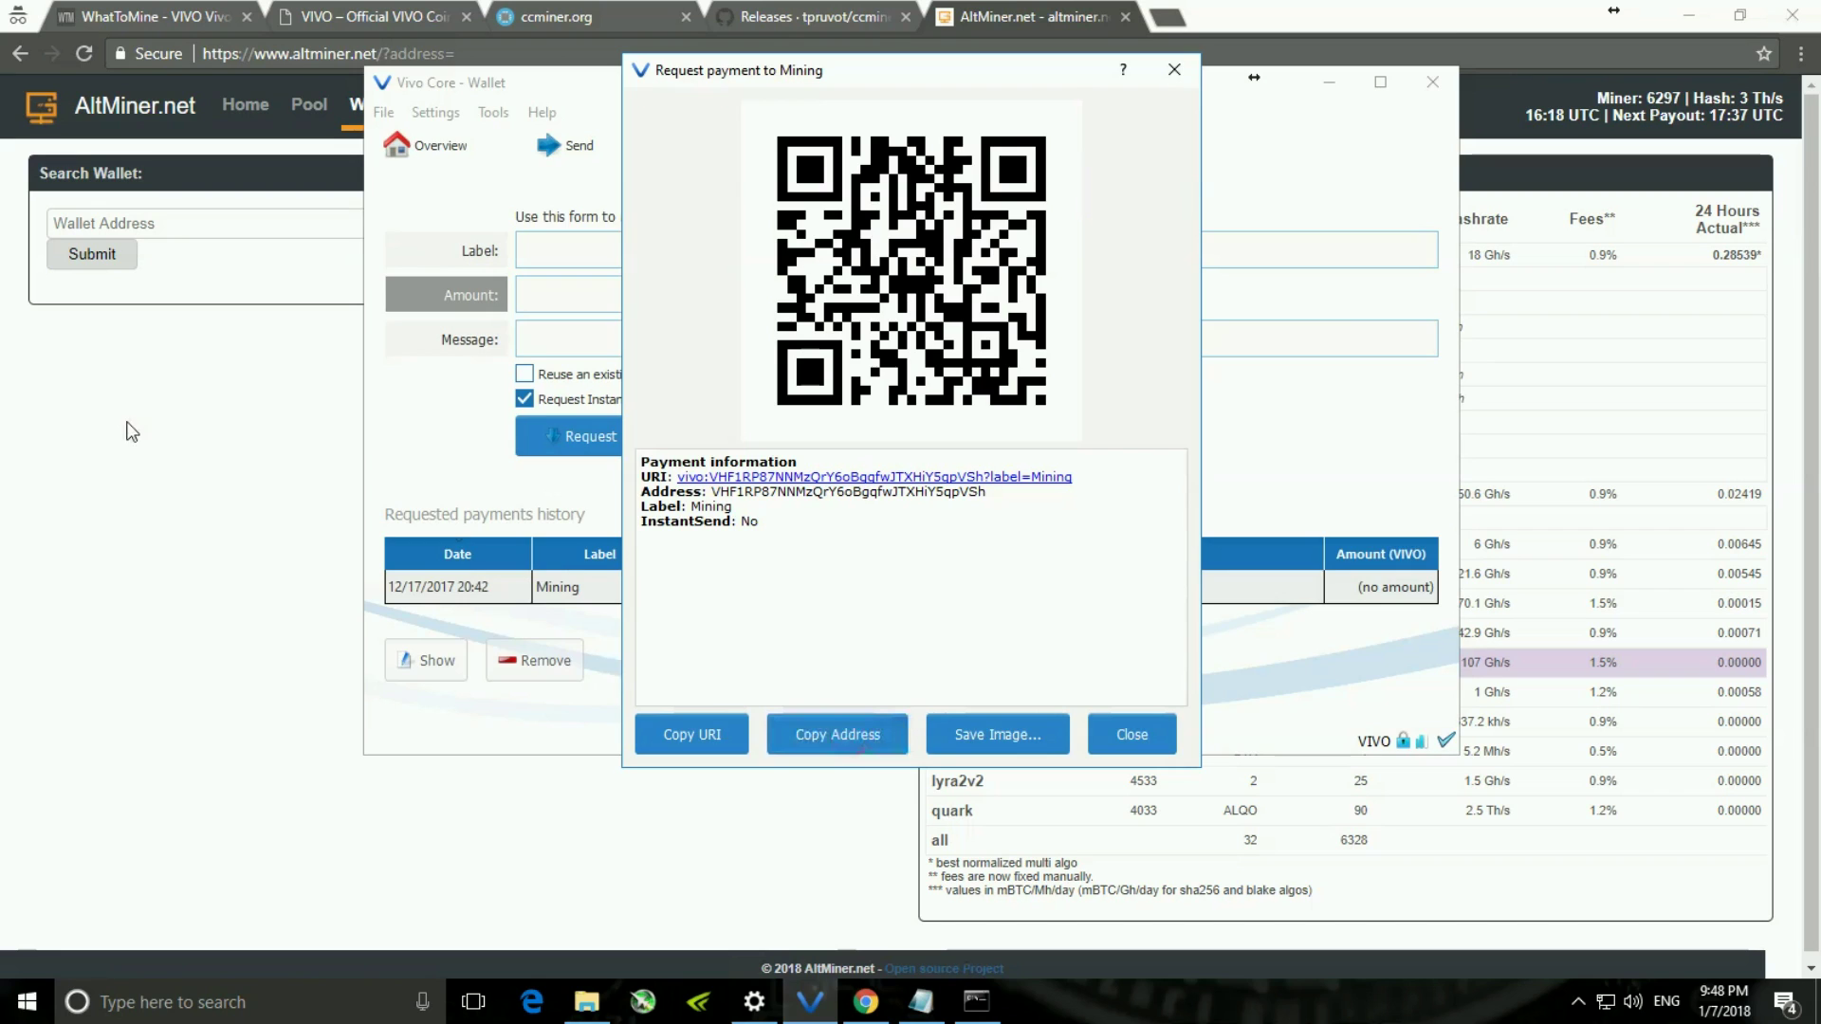
{"action": "left_click", "coordinate": [130, 428]}
- Paste the Vivo receiving address into AltMiner's wallet search and submit it
{"action": "left_click", "coordinate": [155, 215]}
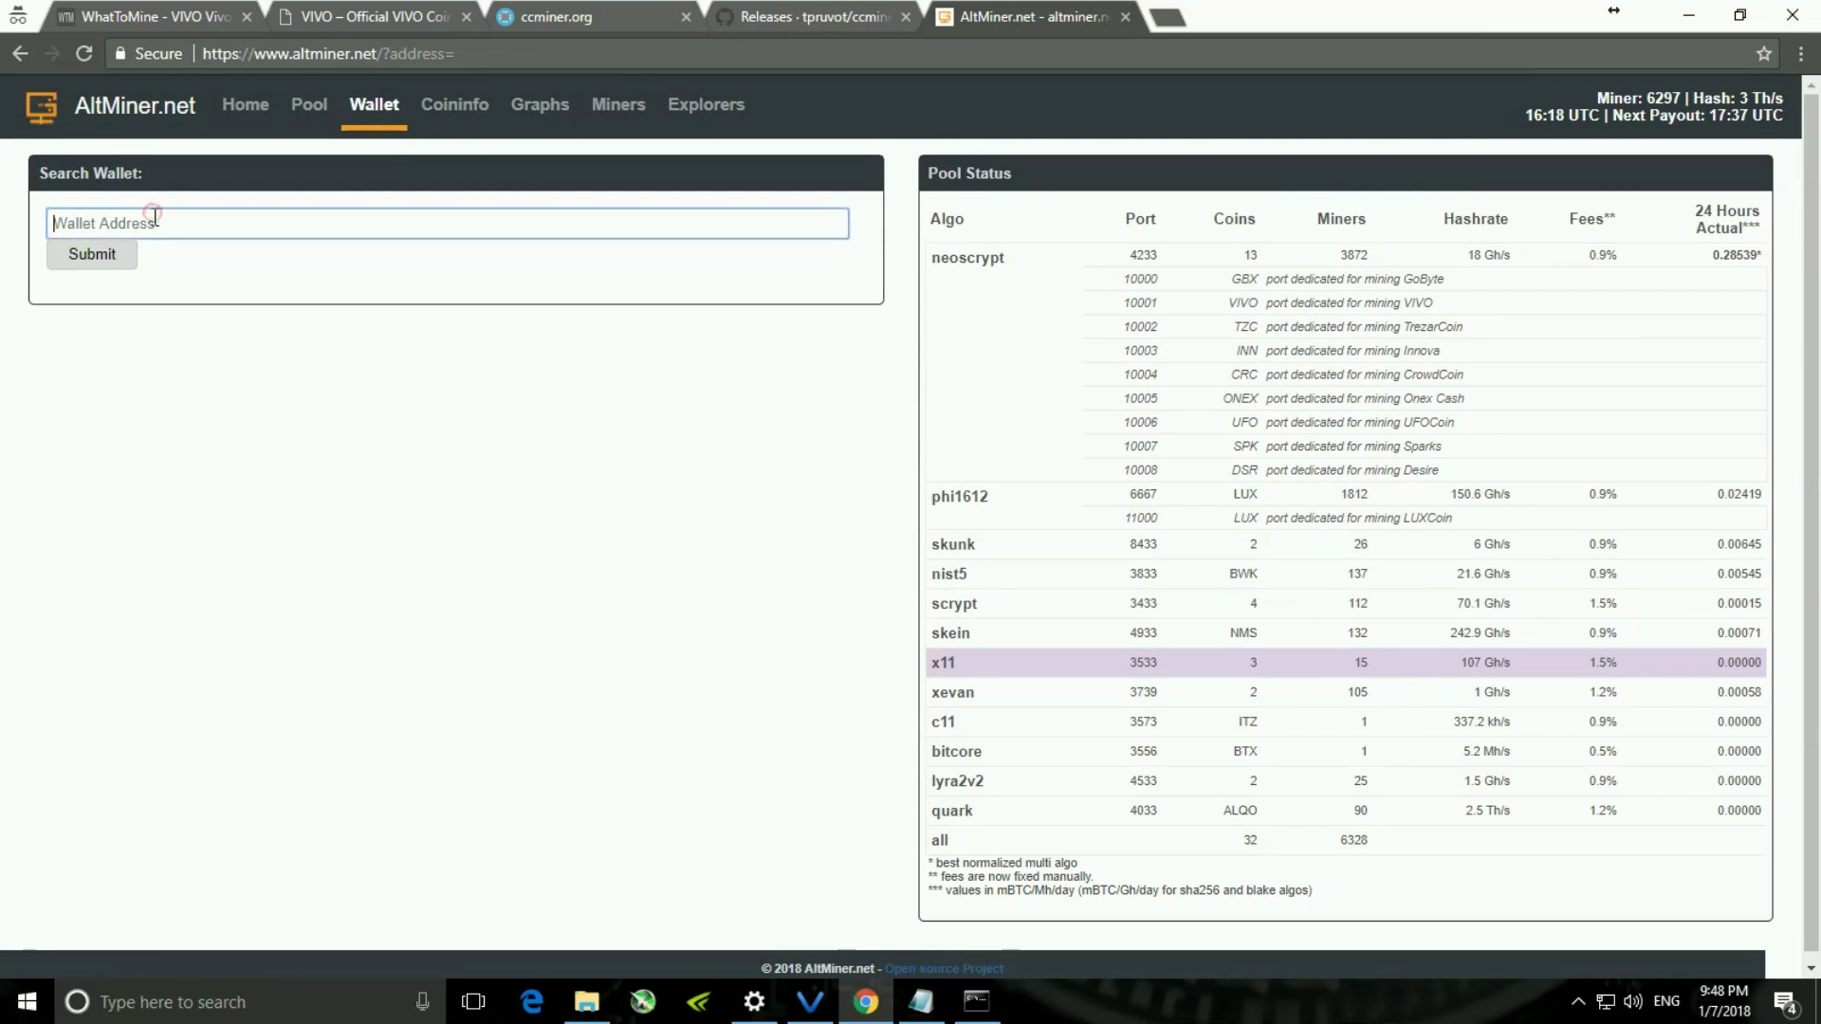
{"action": "key", "text": "ctrl+v"}
{"action": "left_click", "coordinate": [212, 397]}
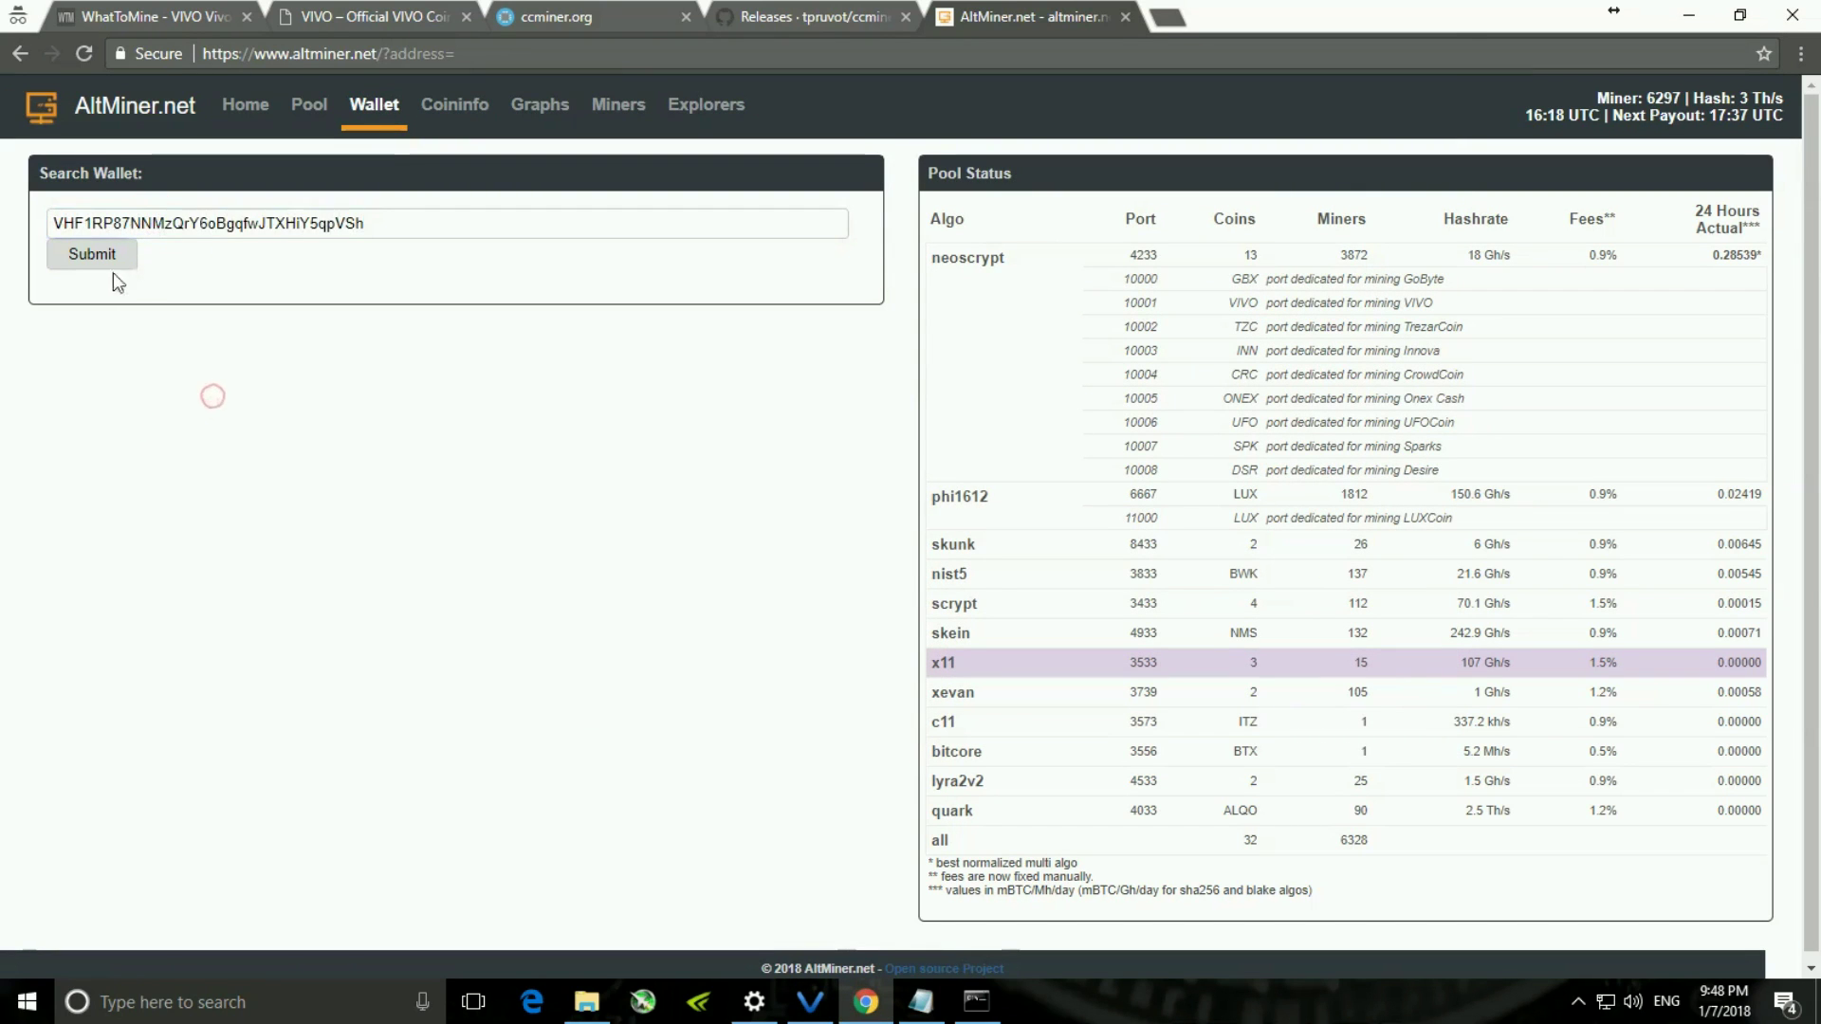
{"action": "left_click", "coordinate": [112, 256]}
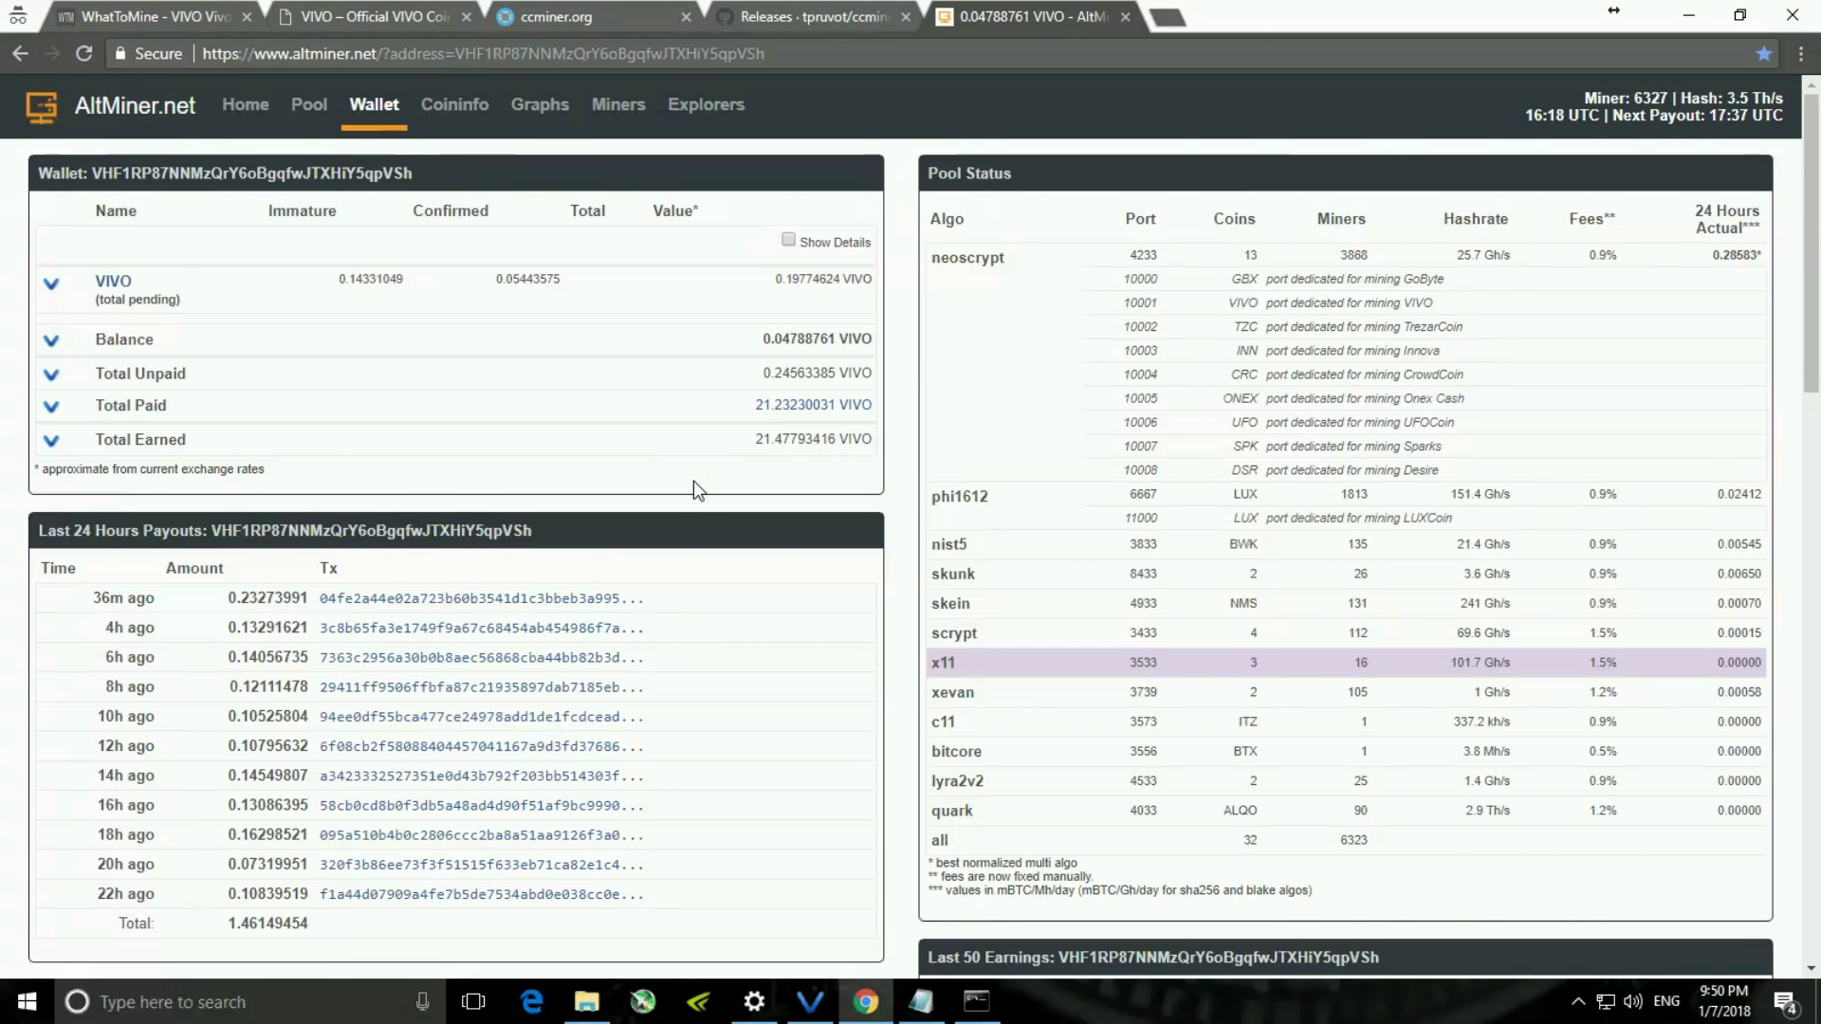
- Review the 0.04788761 VIVO balance, payouts and hashrate, then return to the miner log
{"action": "scroll", "coordinate": [693, 481], "scroll_direction": "down", "scroll_amount": 1}
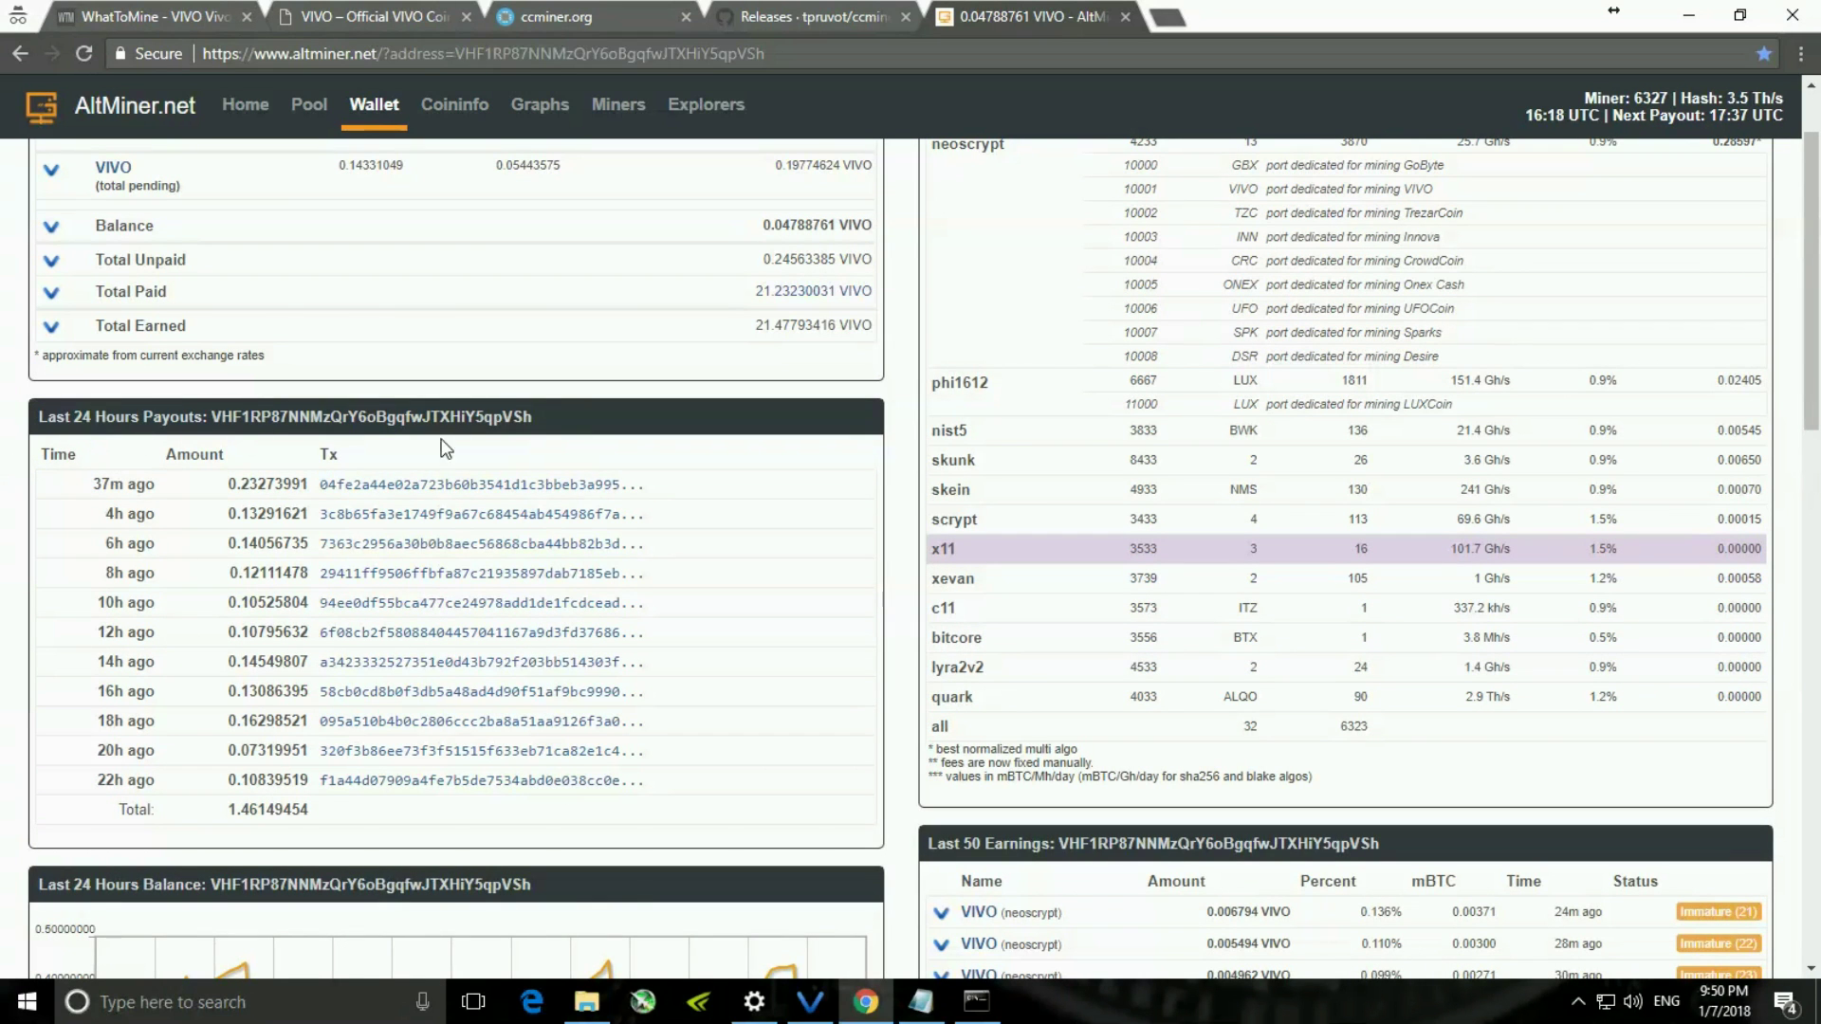
{"action": "scroll", "coordinate": [750, 567], "scroll_direction": "down", "scroll_amount": 1}
{"action": "scroll", "coordinate": [764, 563], "scroll_direction": "down", "scroll_amount": 2}
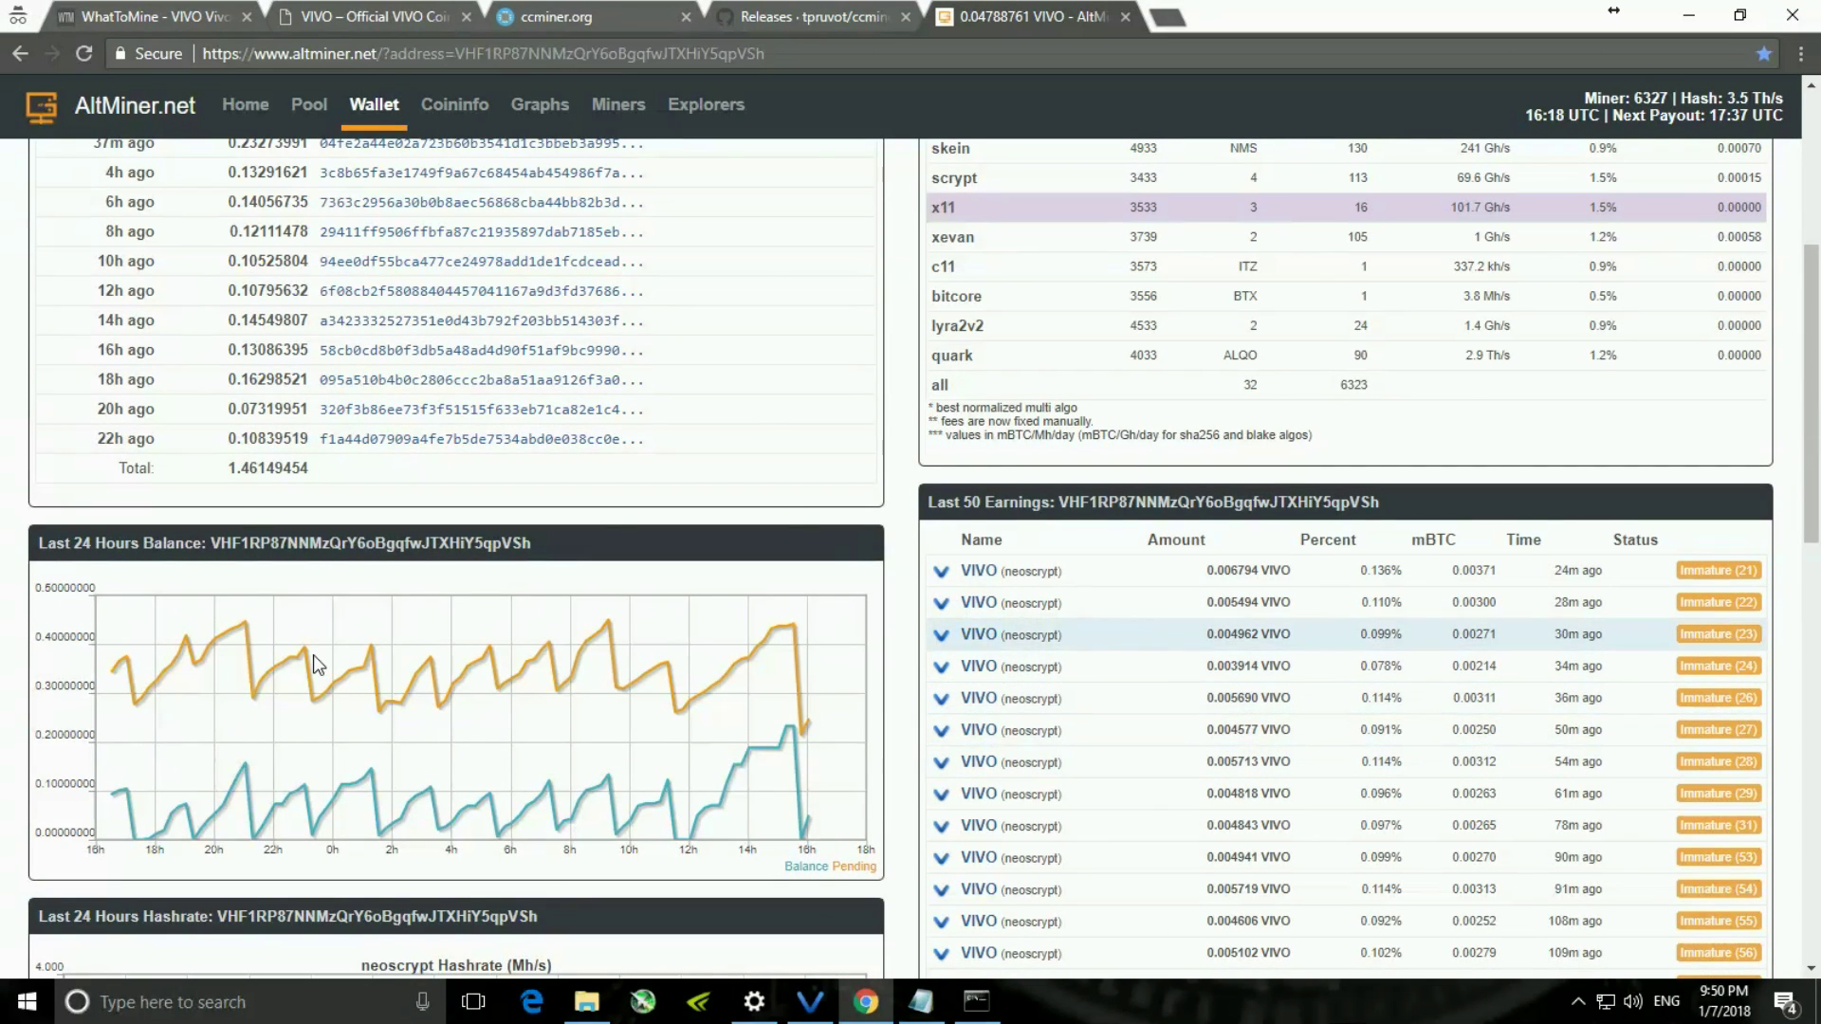
{"action": "scroll", "coordinate": [319, 664], "scroll_direction": "down", "scroll_amount": 2}
{"action": "scroll", "coordinate": [608, 558], "scroll_direction": "down", "scroll_amount": 5}
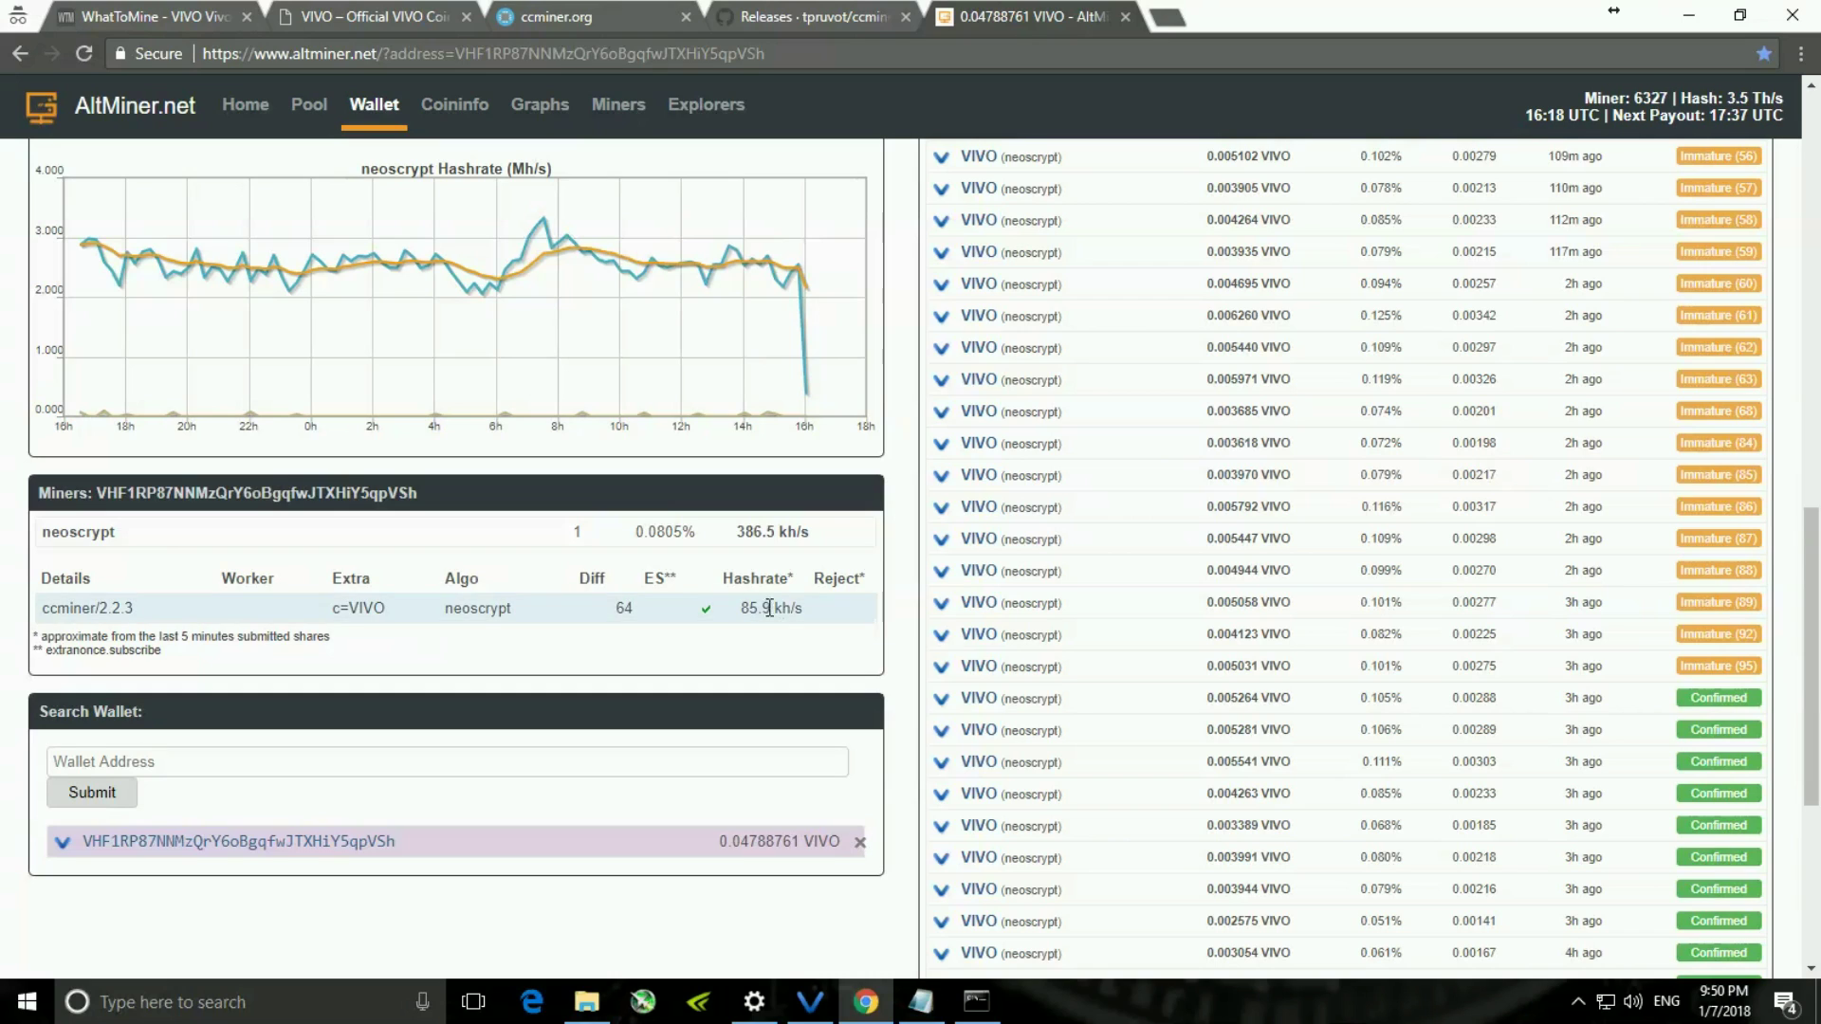
{"action": "scroll", "coordinate": [762, 661], "scroll_direction": "up", "scroll_amount": 15}
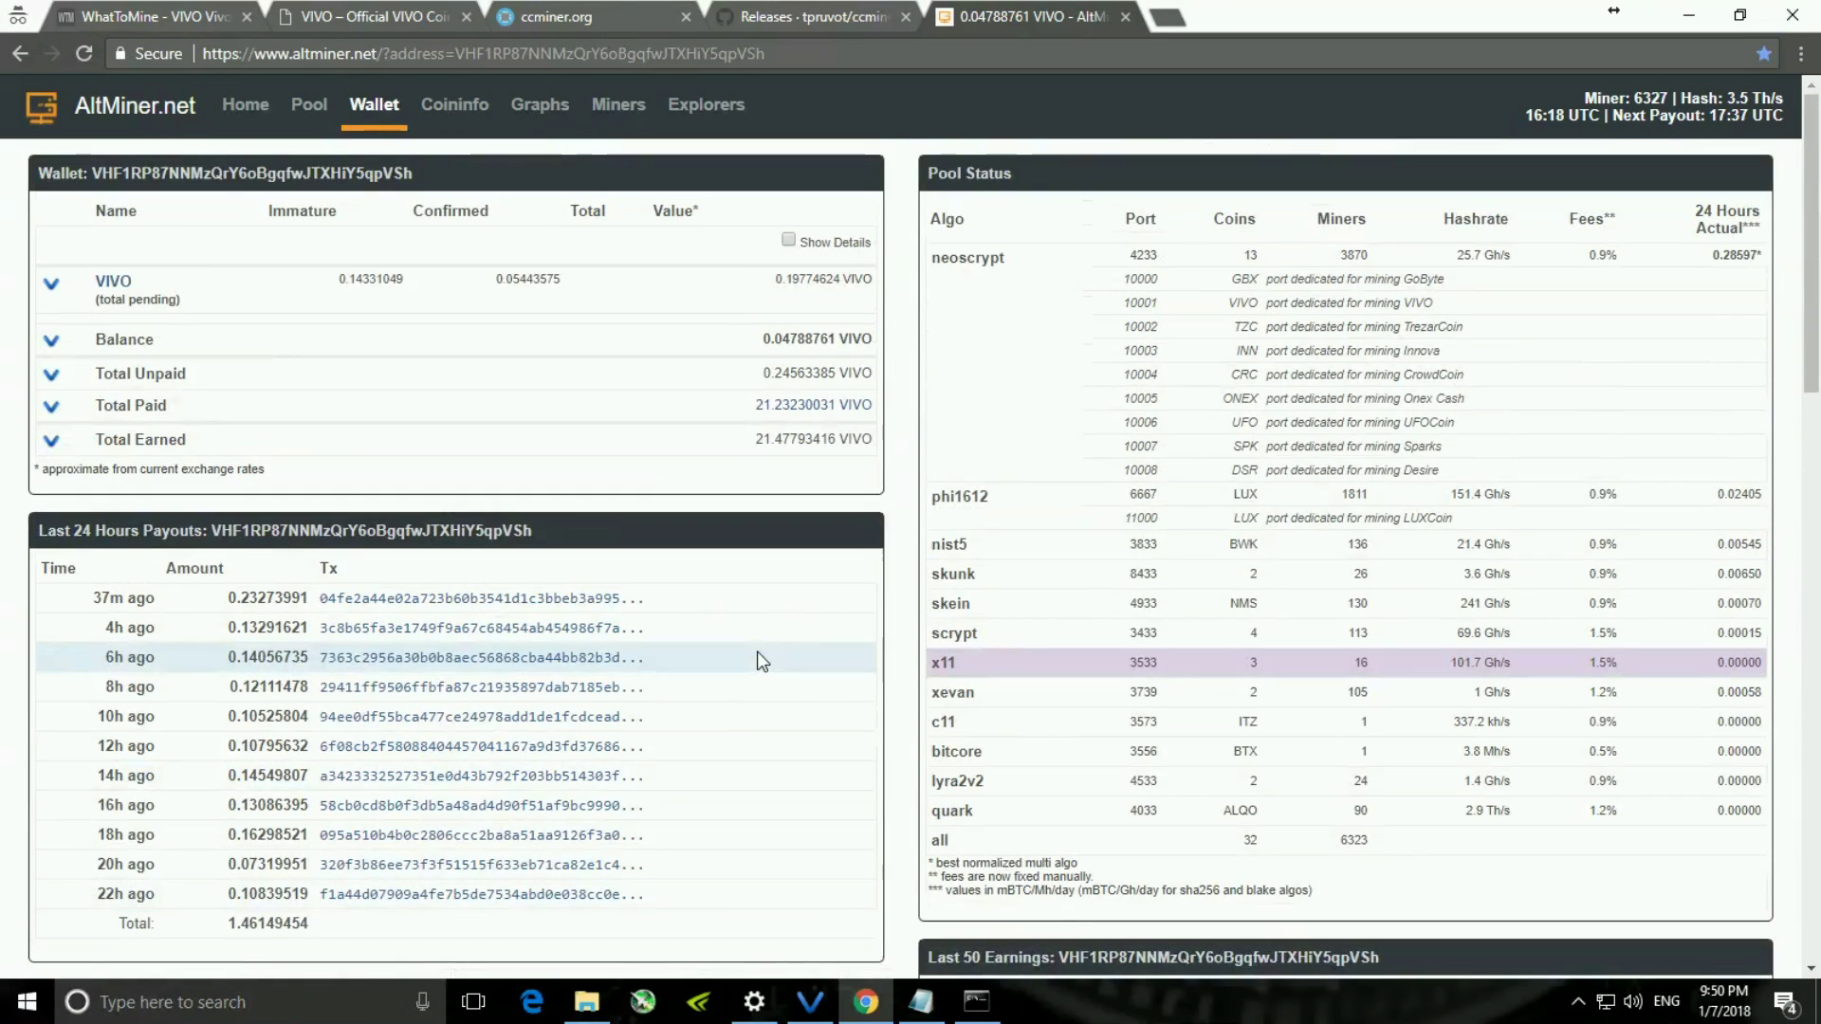
{"action": "left_click", "coordinate": [840, 123]}
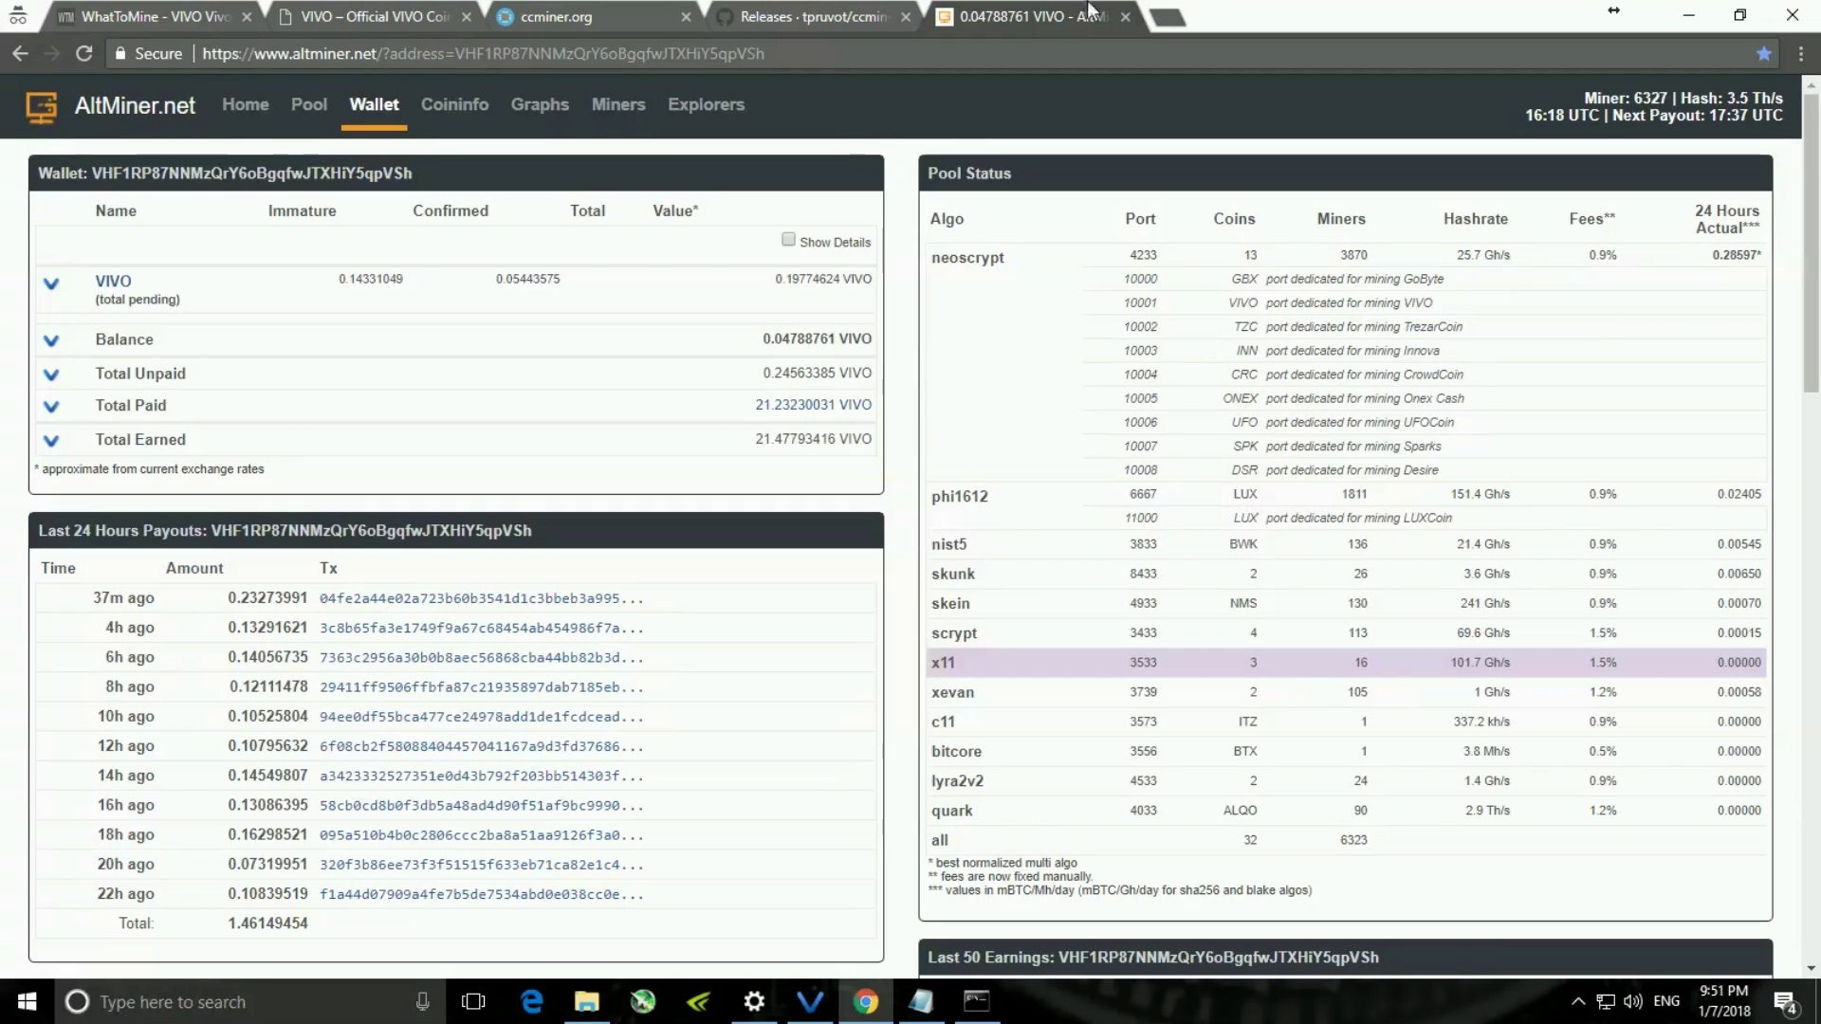
{"action": "left_click", "coordinate": [1689, 16]}
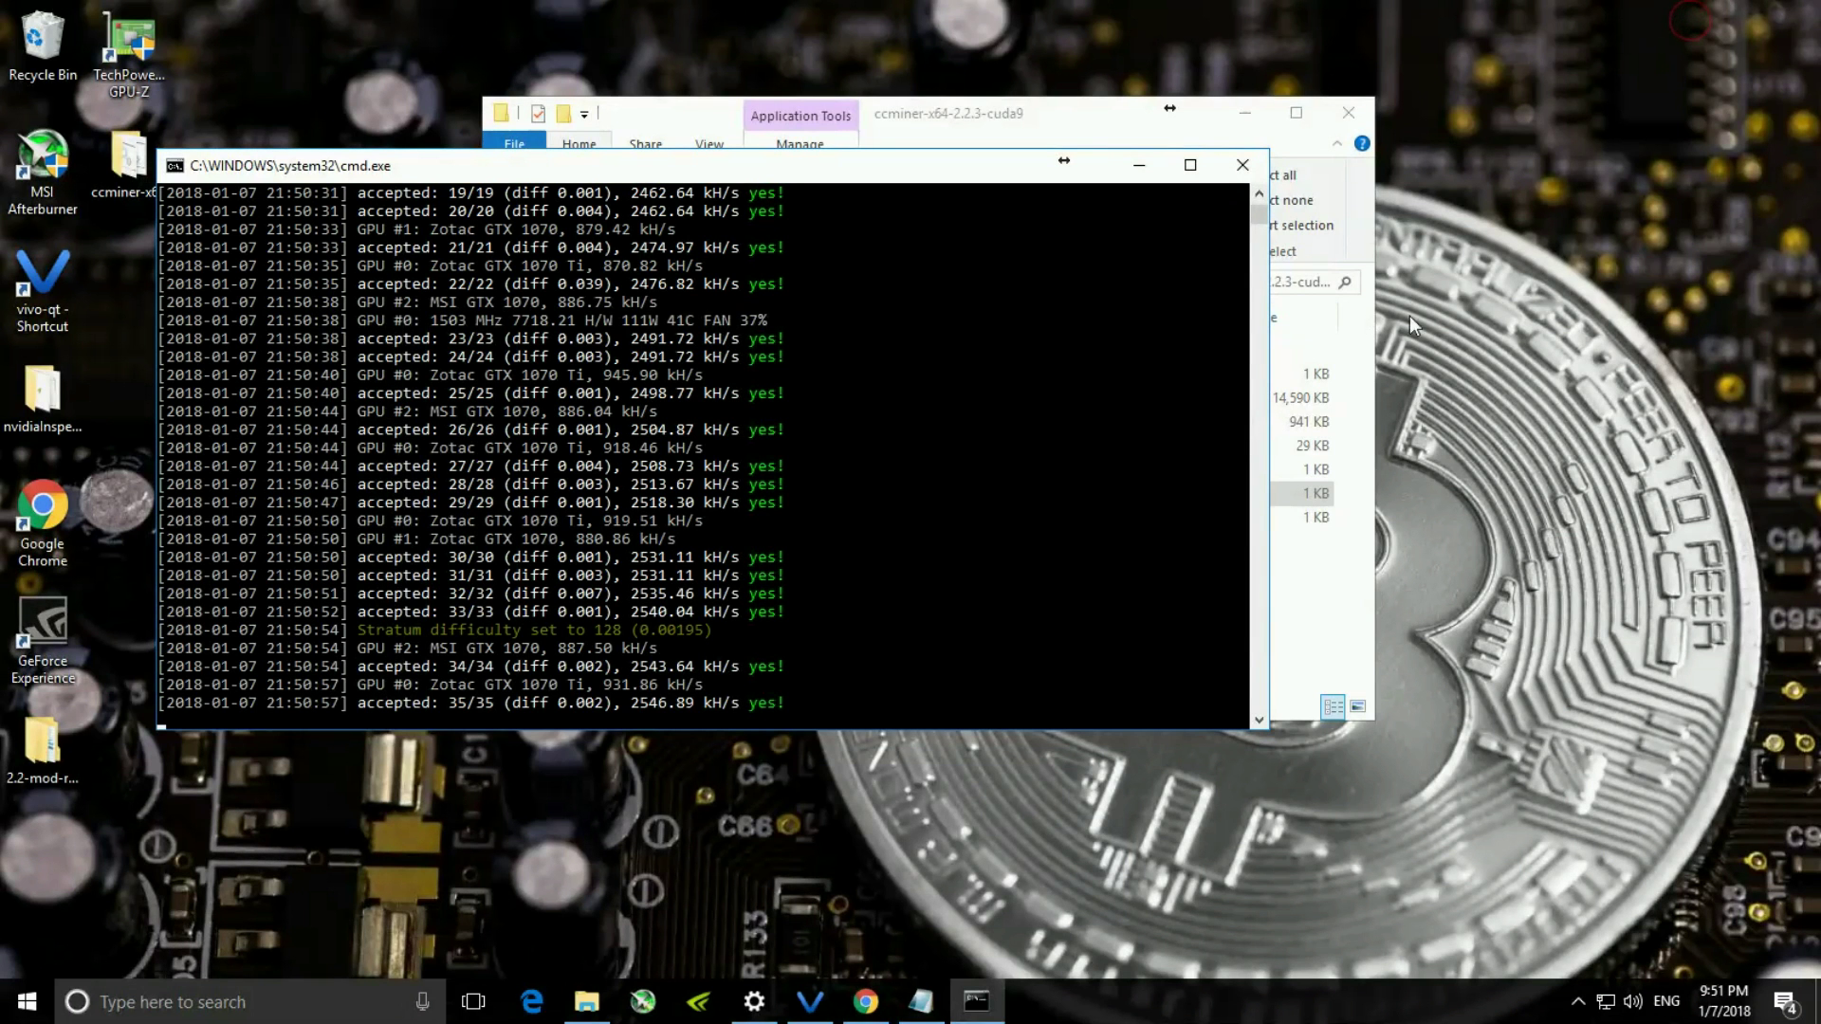